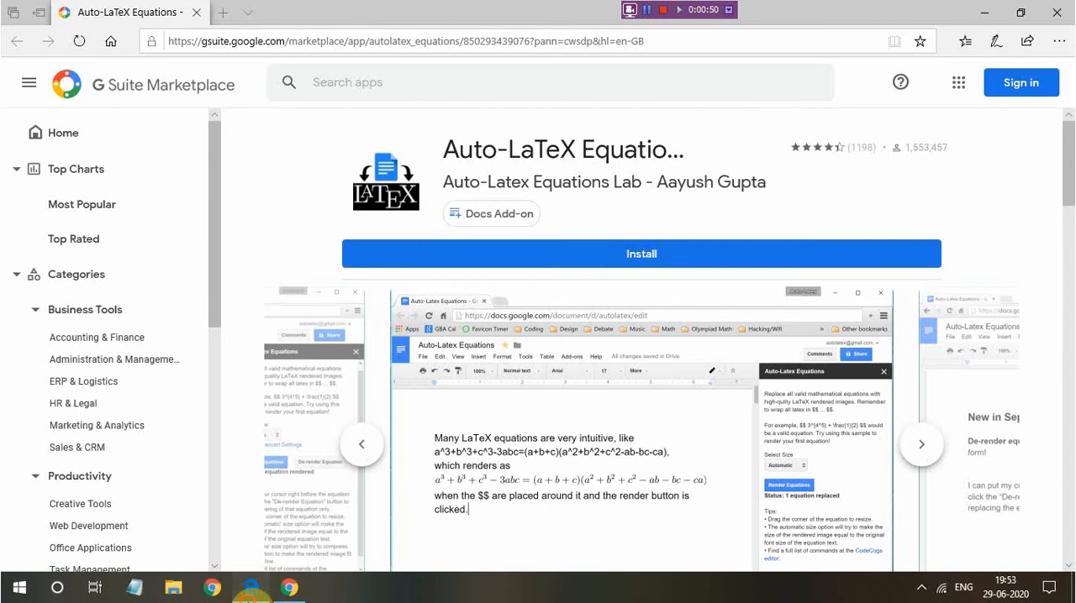
Switch to the untitled Google Docs document and start the Auto-LaTeX Equations add-on
{"action": "left_click", "coordinate": [289, 588]}
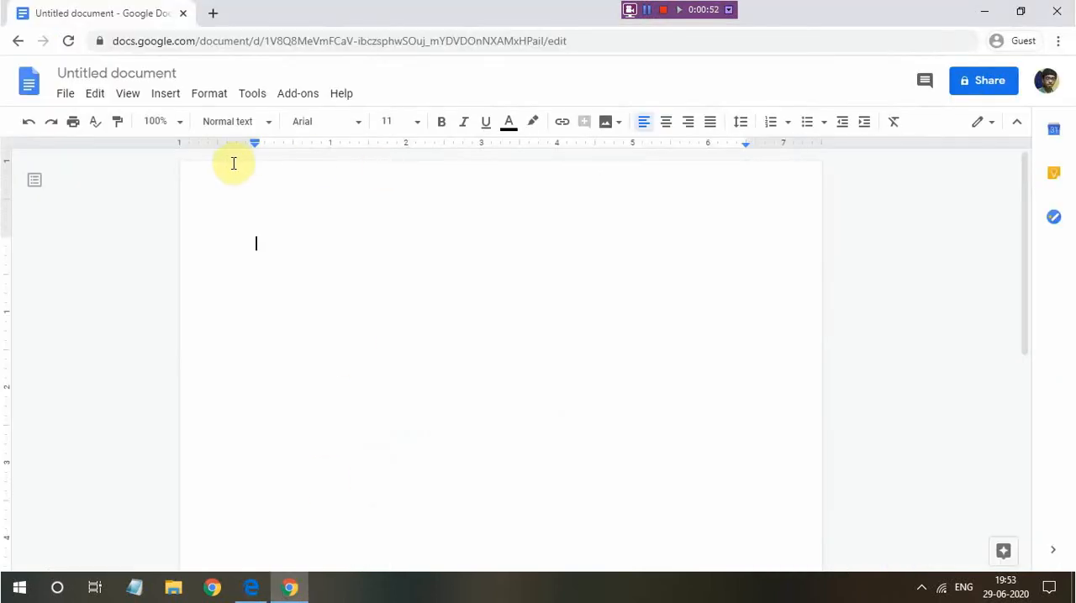
{"action": "left_click", "coordinate": [303, 96]}
{"action": "mouse_move", "coordinate": [379, 160]}
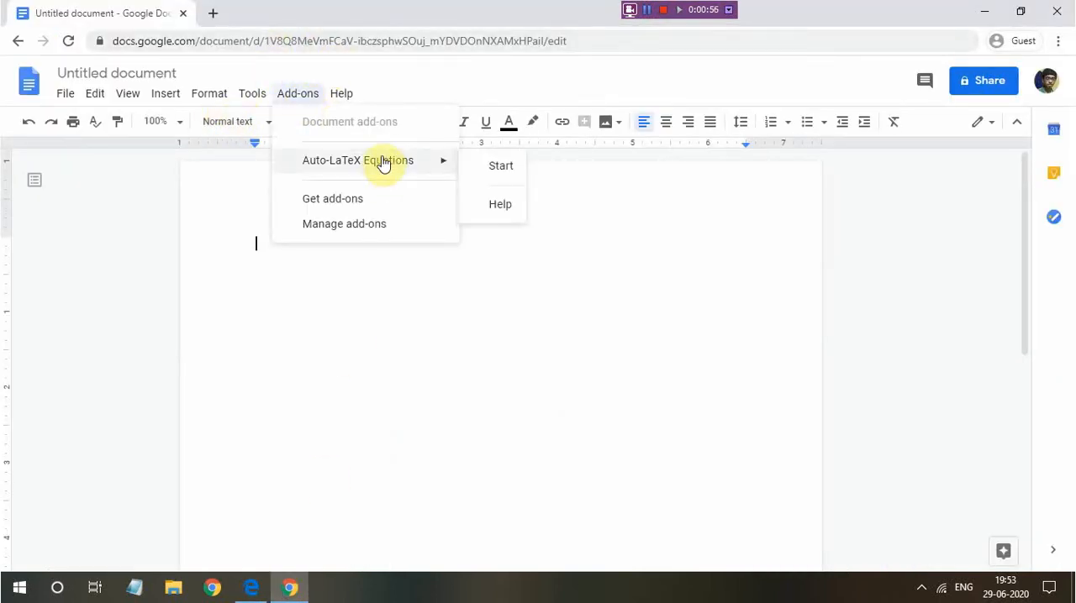
{"action": "left_click", "coordinate": [491, 166]}
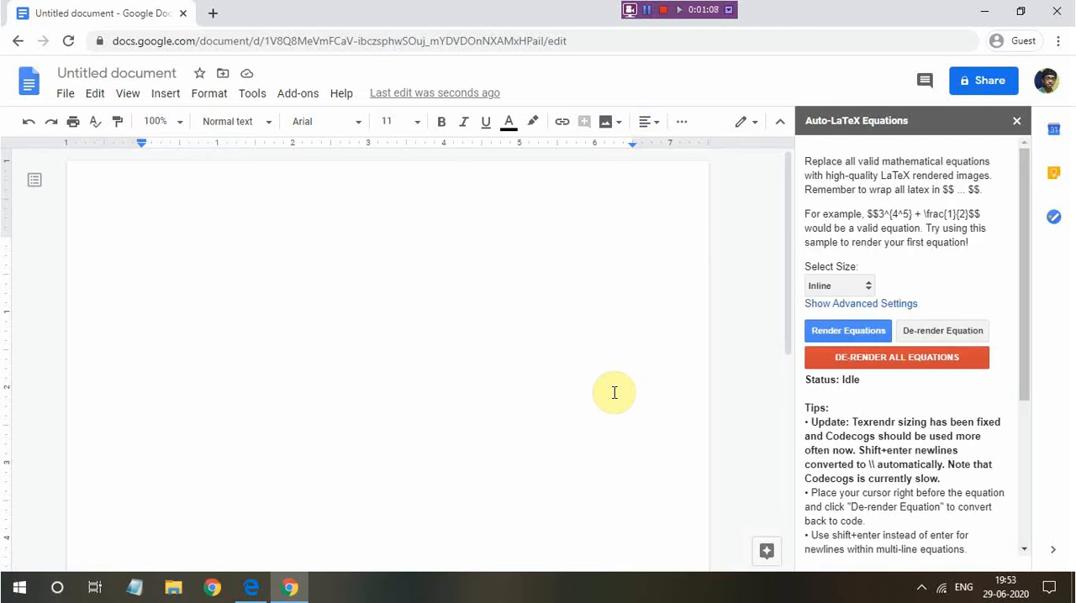
Write the line "Einstein's rest mass equation:" at the start of the document and begin a new line below it
{"action": "left_click", "coordinate": [148, 244]}
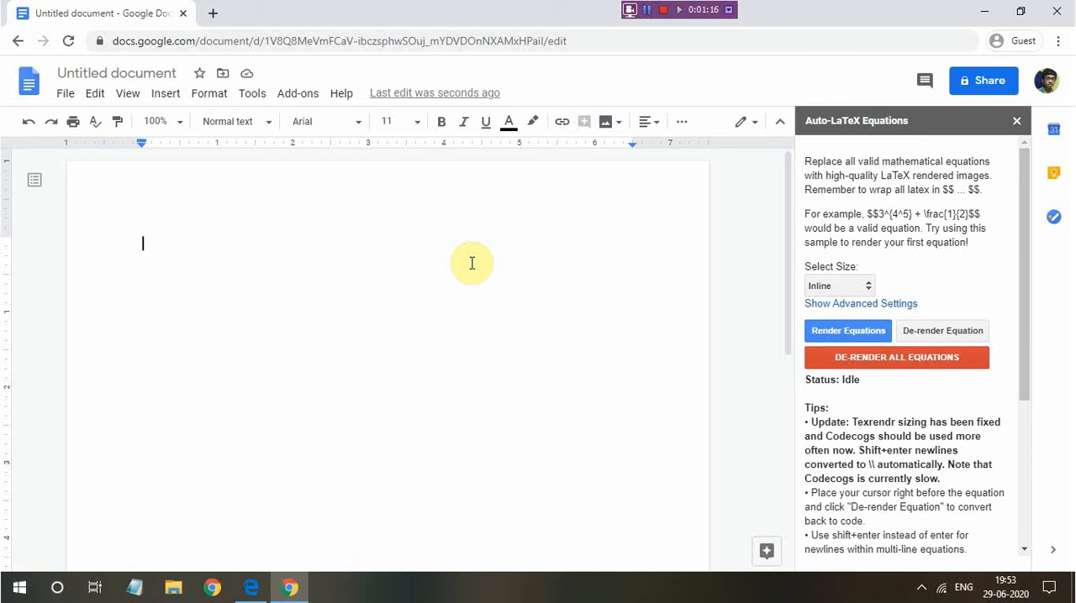
{"action": "type", "text": "Ein"}
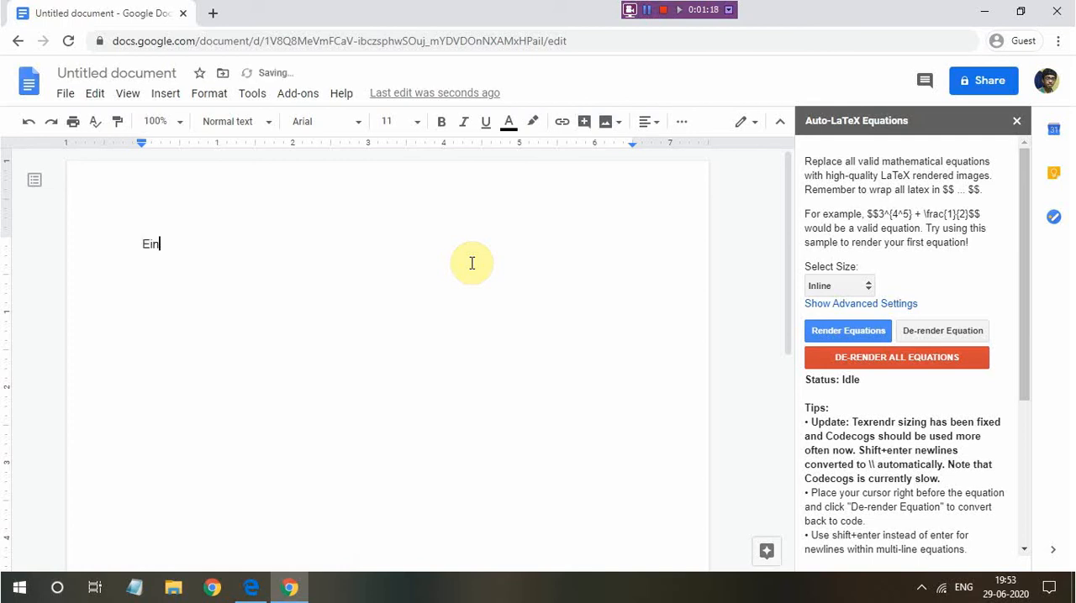
{"action": "type", "text": "se"}
{"action": "type", "text": "tein's r"}
{"action": "type", "text": "est mas"}
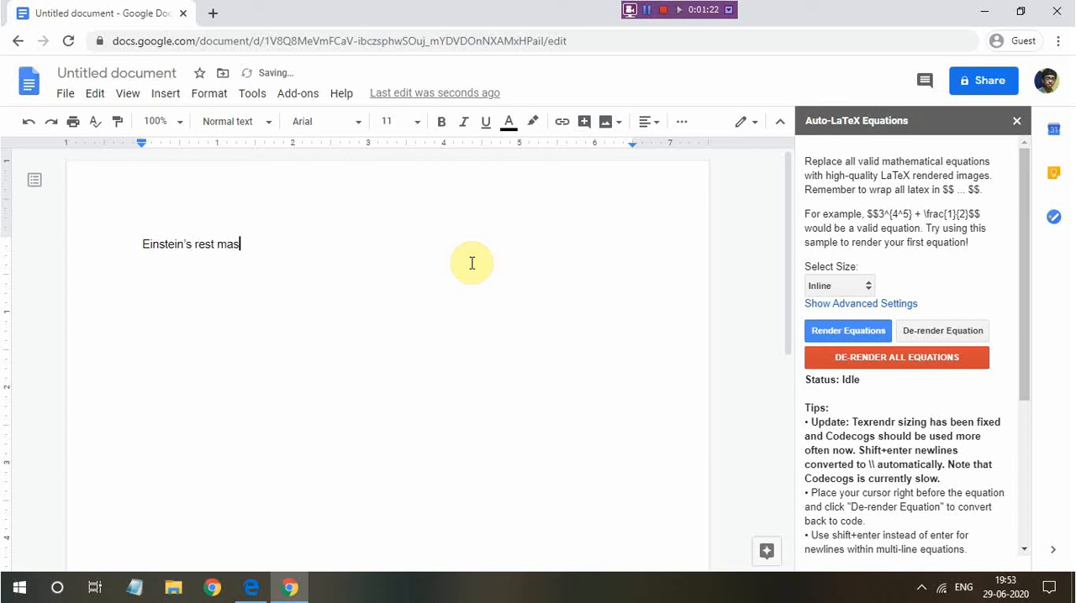
{"action": "type", "text": "s equation'"}
{"action": "key", "text": "BackSpace"}
{"action": "type", "text": ":"}
{"action": "key", "text": "Return"}
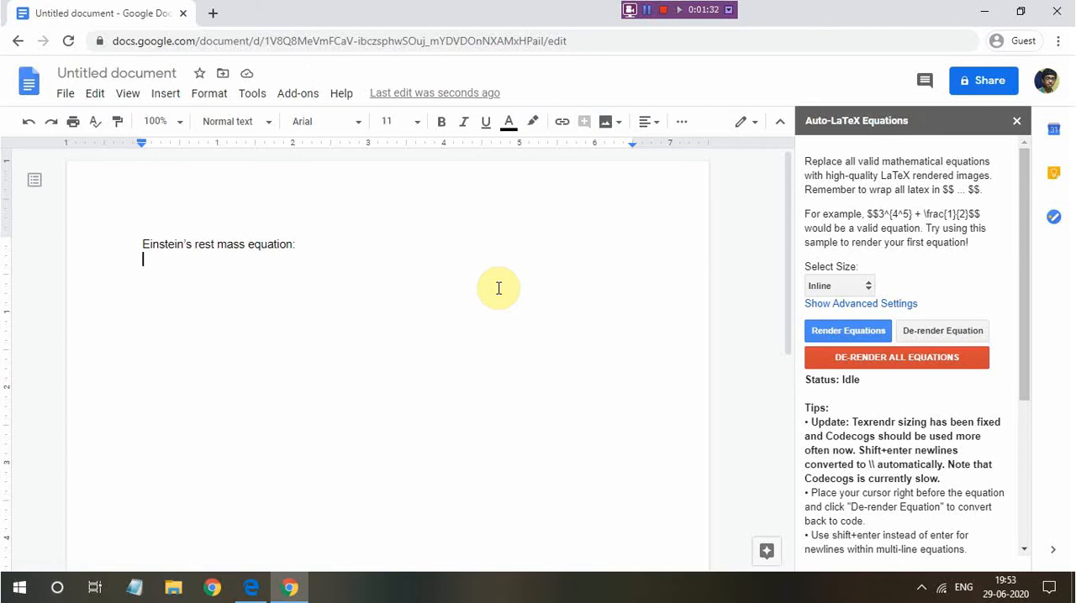
Enter the LaTeX code $$E=mc^2$$ on the line below the Einstein heading
{"action": "type", "text": "$$"}
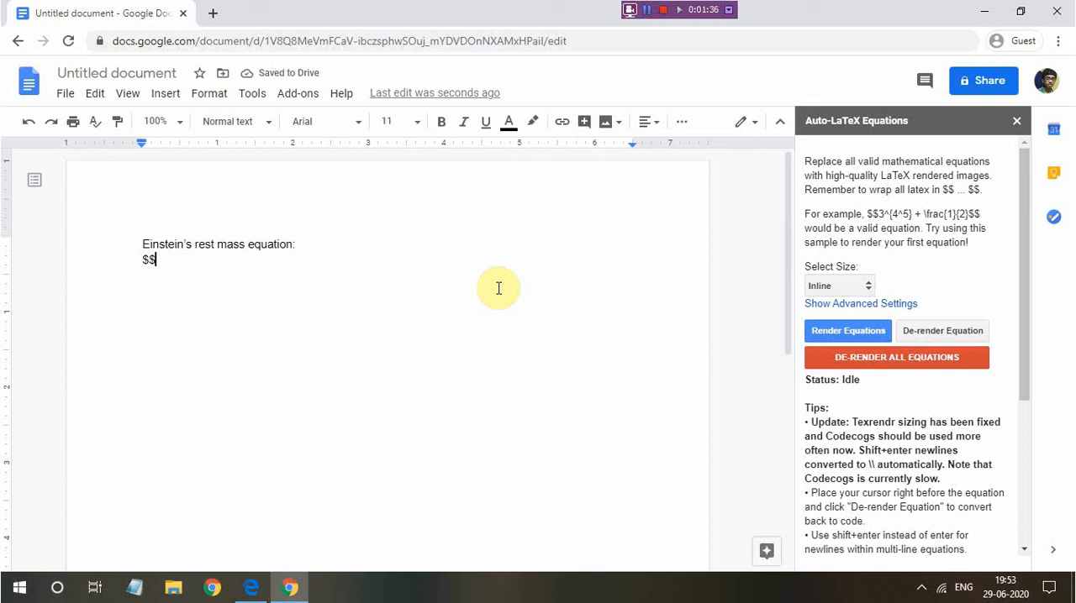
{"action": "type", "text": "$$"}
{"action": "key", "text": "Left"}
{"action": "key", "text": "Left"}
{"action": "type", "text": "E=mc"}
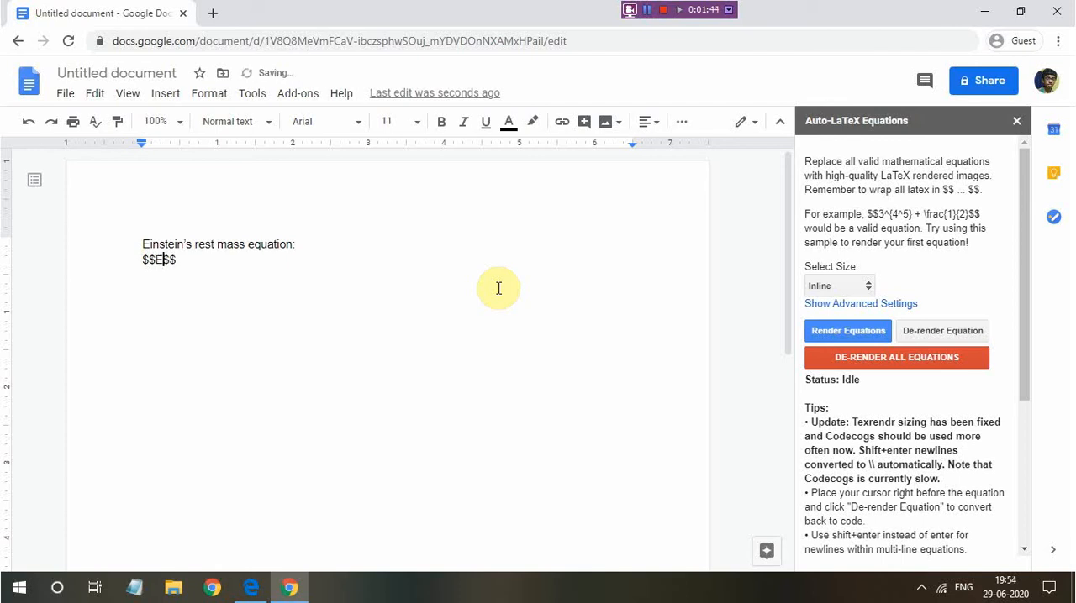
{"action": "type", "text": "^2"}
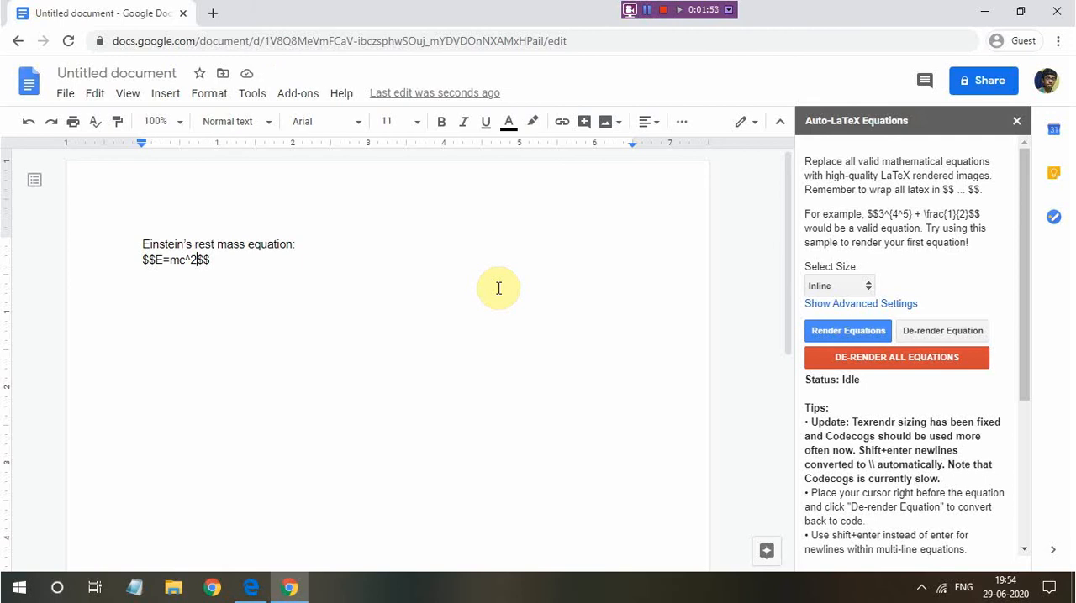
Render the E=mc^2 code as an Inline-size equation image and inspect it in the document
{"action": "left_click", "coordinate": [858, 330]}
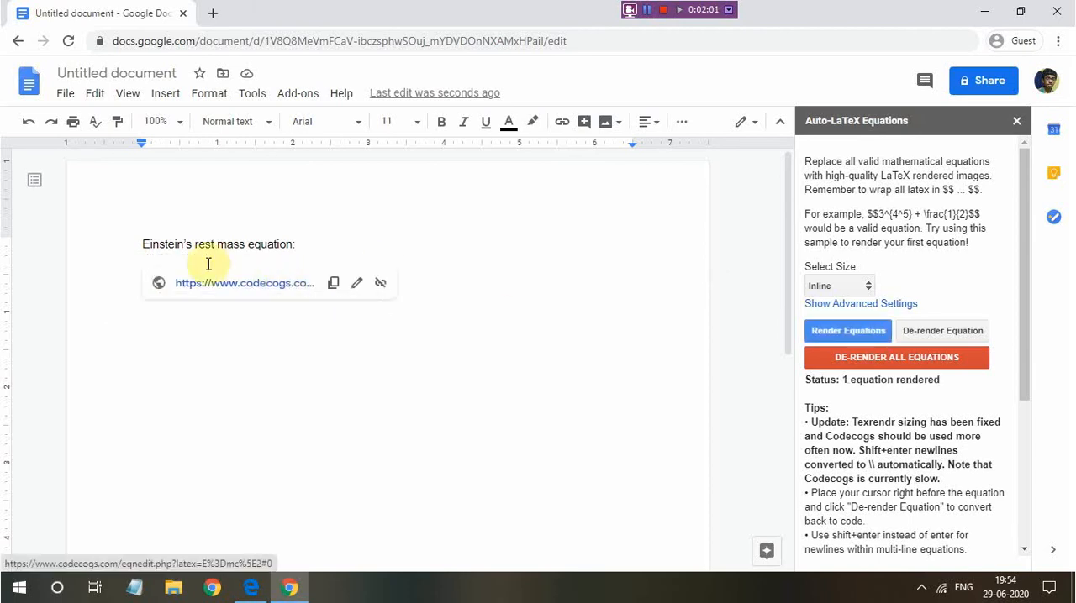
{"action": "left_click", "coordinate": [167, 259]}
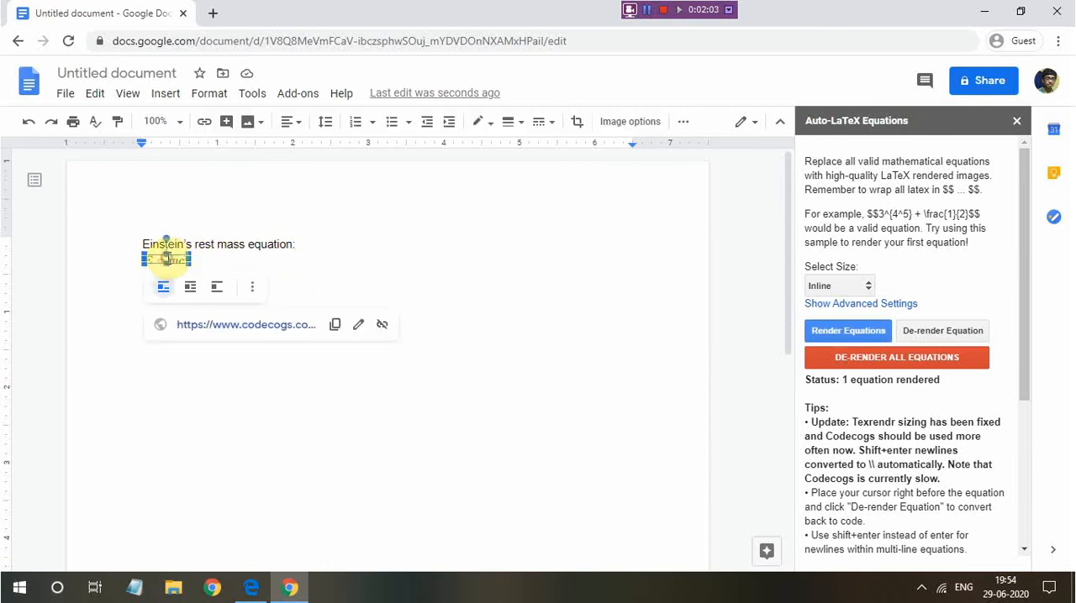
{"action": "left_click", "coordinate": [235, 245]}
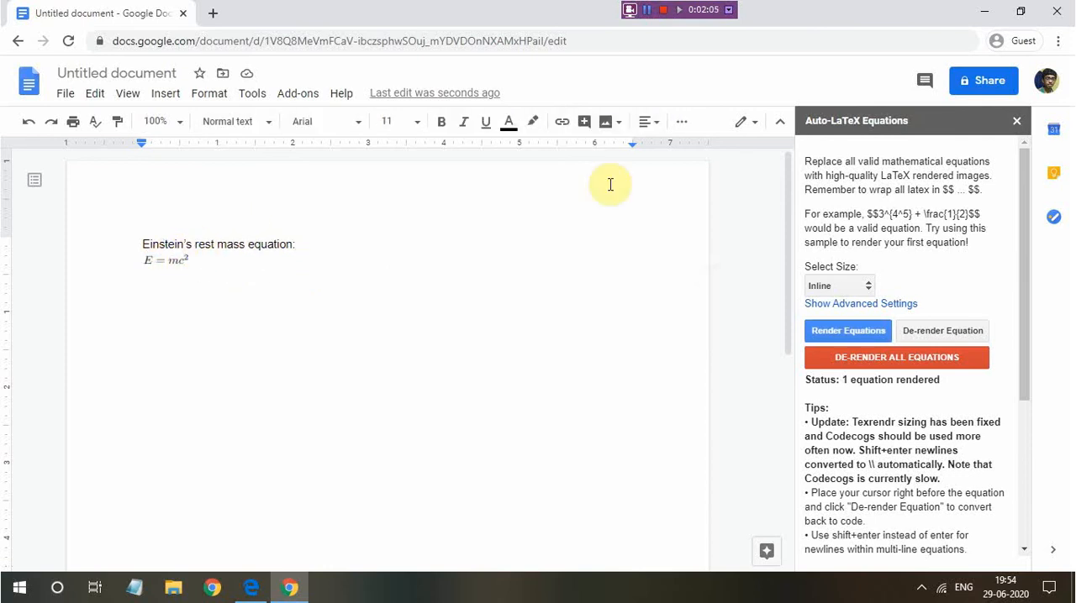
Review the available equation sizes and de-render the Einstein equation back to its LaTeX code
{"action": "left_click", "coordinate": [865, 285]}
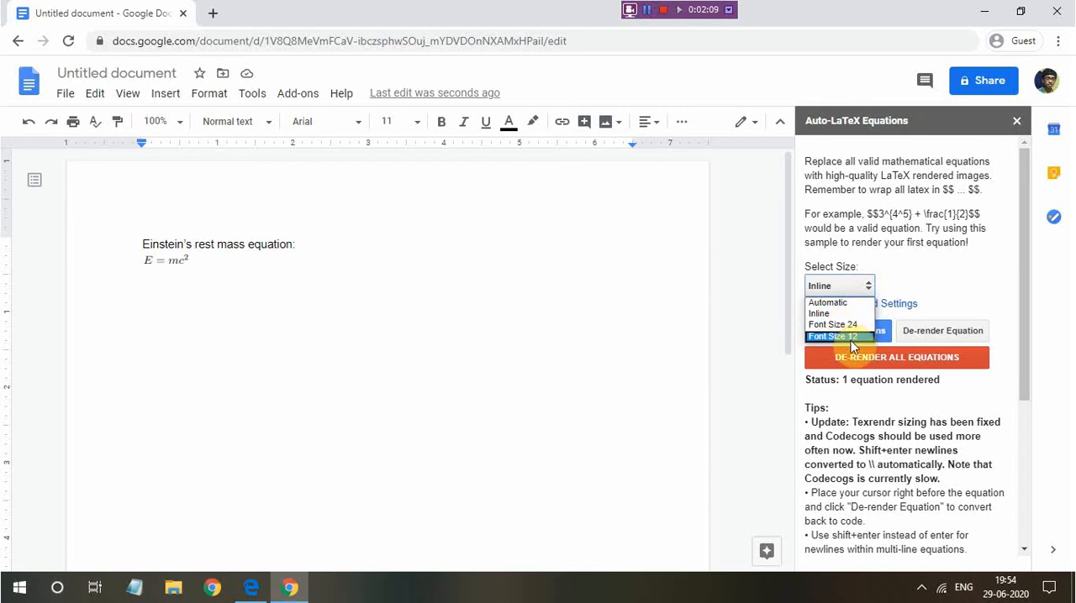
{"action": "left_click", "coordinate": [912, 271]}
{"action": "left_click", "coordinate": [561, 211]}
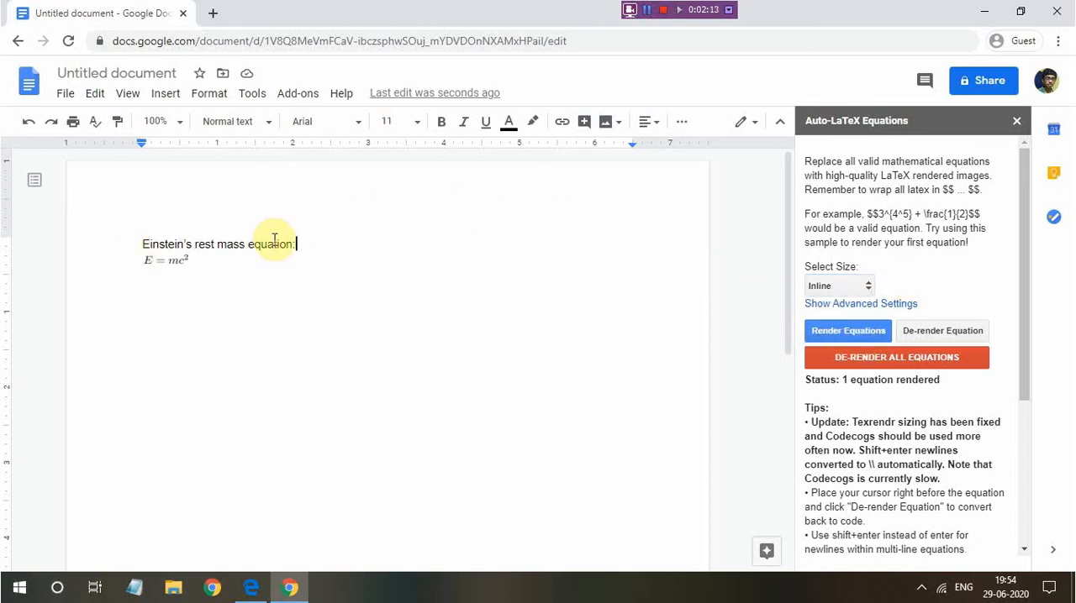
{"action": "key", "text": "Right"}
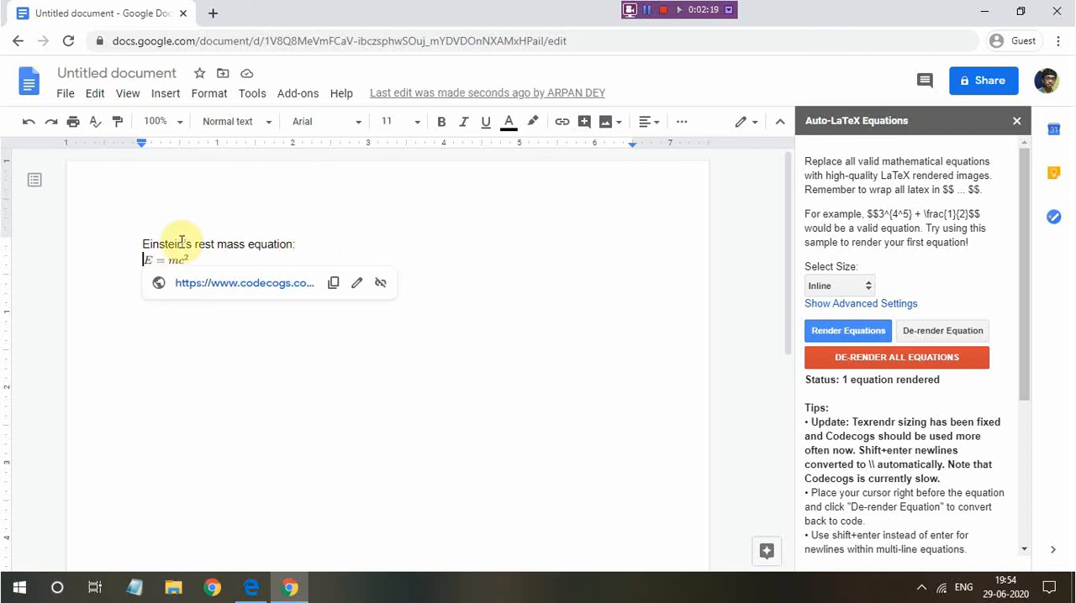
{"action": "left_click", "coordinate": [915, 336]}
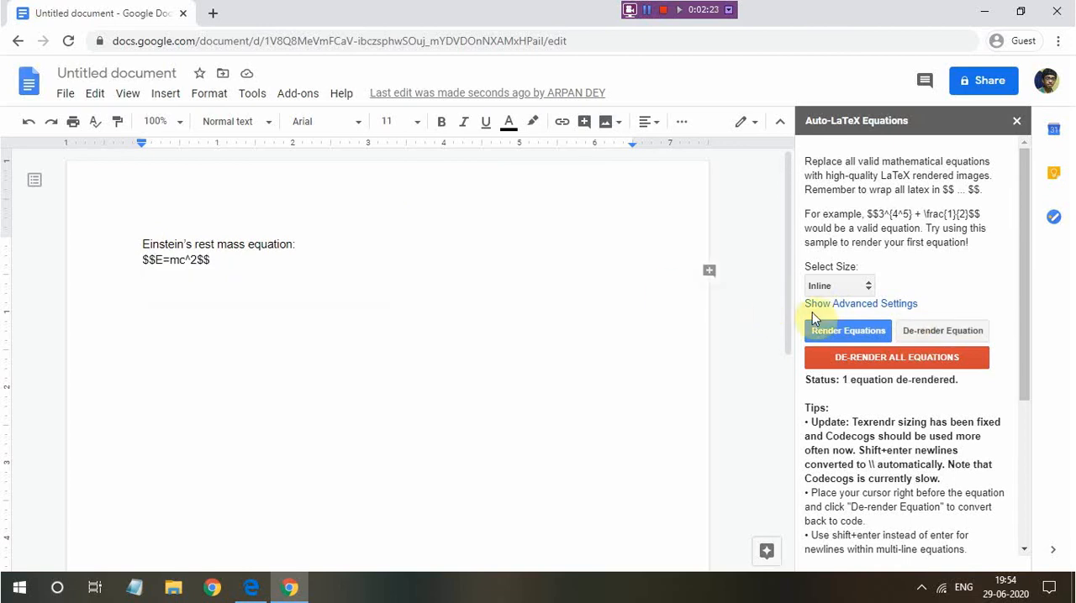
Set the equation size to Automatic and render the Einstein equation with it
{"action": "left_click", "coordinate": [864, 286]}
{"action": "left_click", "coordinate": [854, 300]}
{"action": "left_click", "coordinate": [883, 330]}
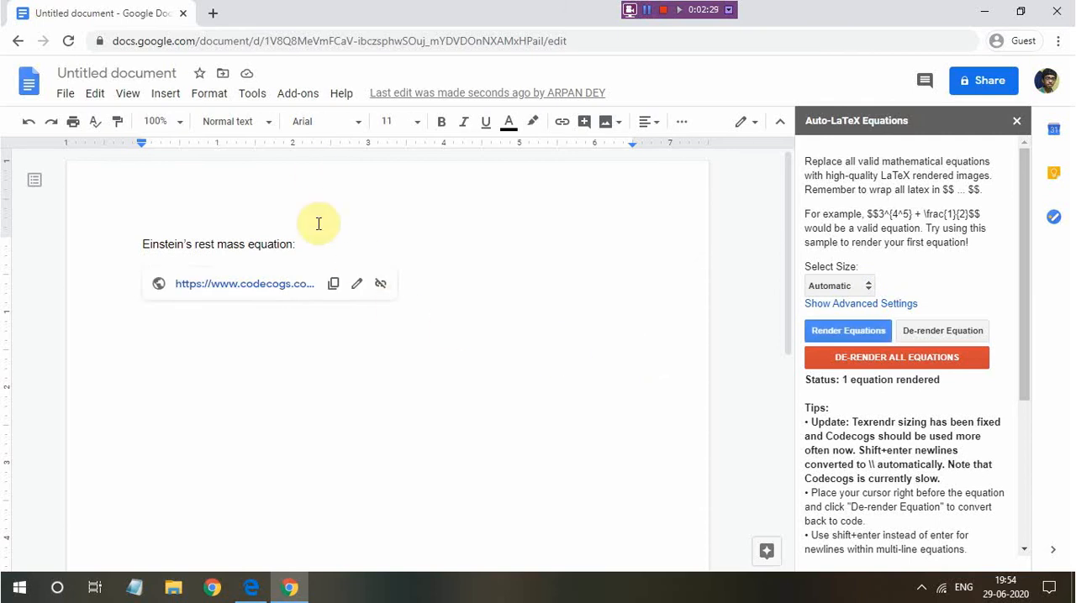
{"action": "left_click", "coordinate": [307, 254]}
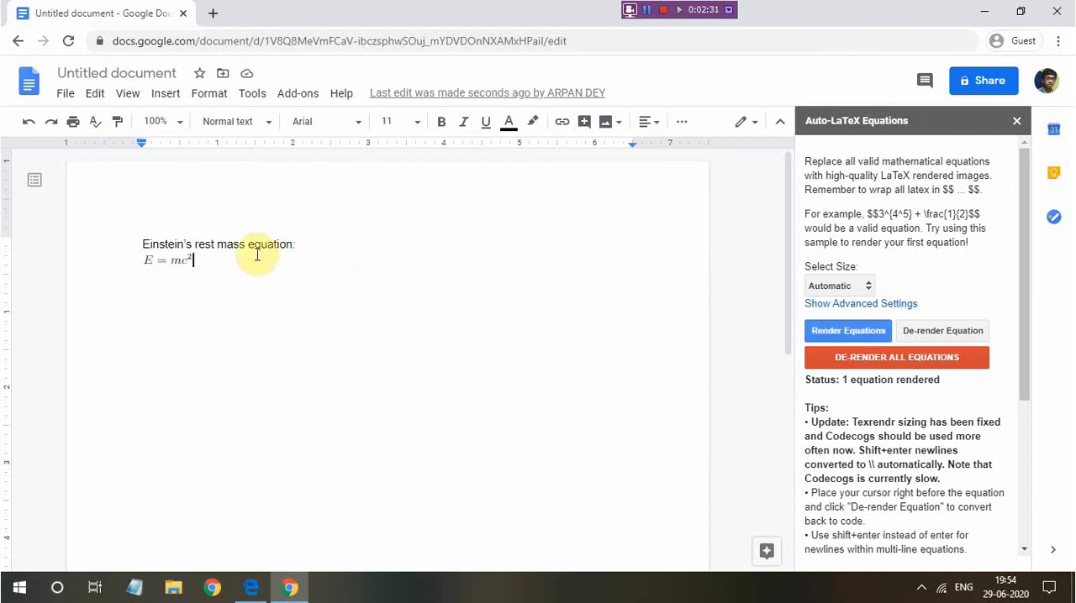
Leave a blank line below the Einstein equation and write the heading "De Broglie's equation:" followed by a new line
{"action": "key", "text": "Return"}
{"action": "key", "text": "Return"}
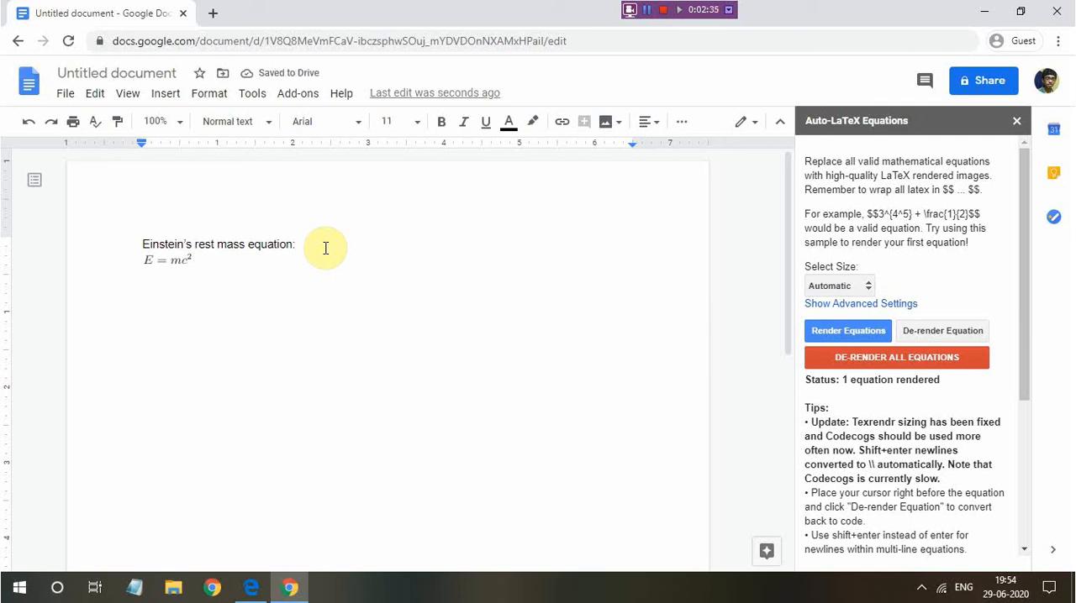
{"action": "type", "text": "De "}
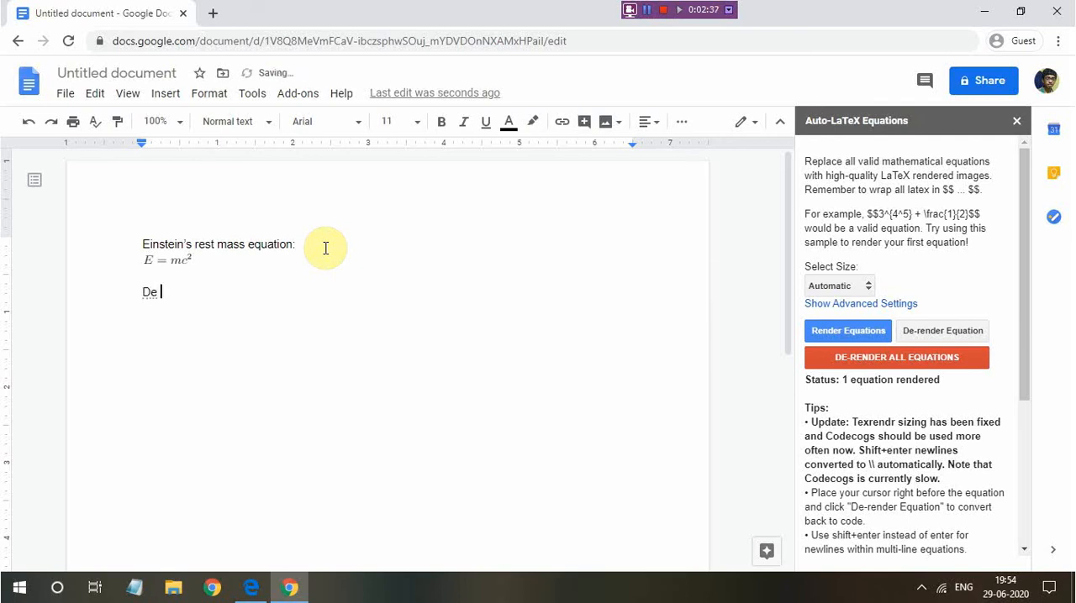
{"action": "type", "text": "Broglie's equation:"}
{"action": "key", "text": "Return"}
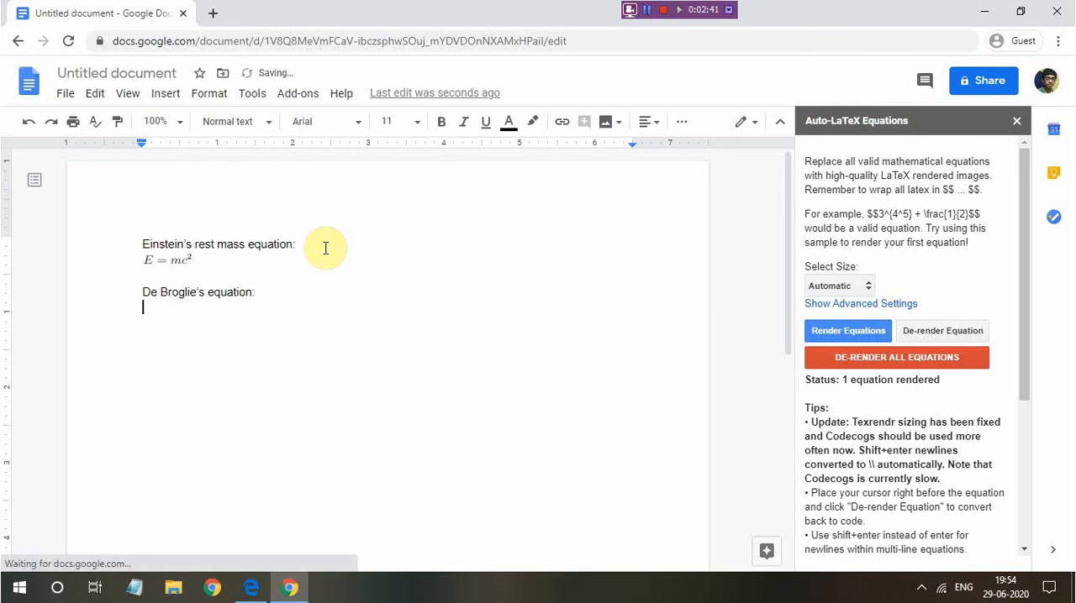
Enter an empty pair of LaTeX delimiters, $$$$, below the De Broglie heading and place the cursor between them
{"action": "type", "text": "$$$$"}
{"action": "key", "text": "Left"}
{"action": "key", "text": "Left"}
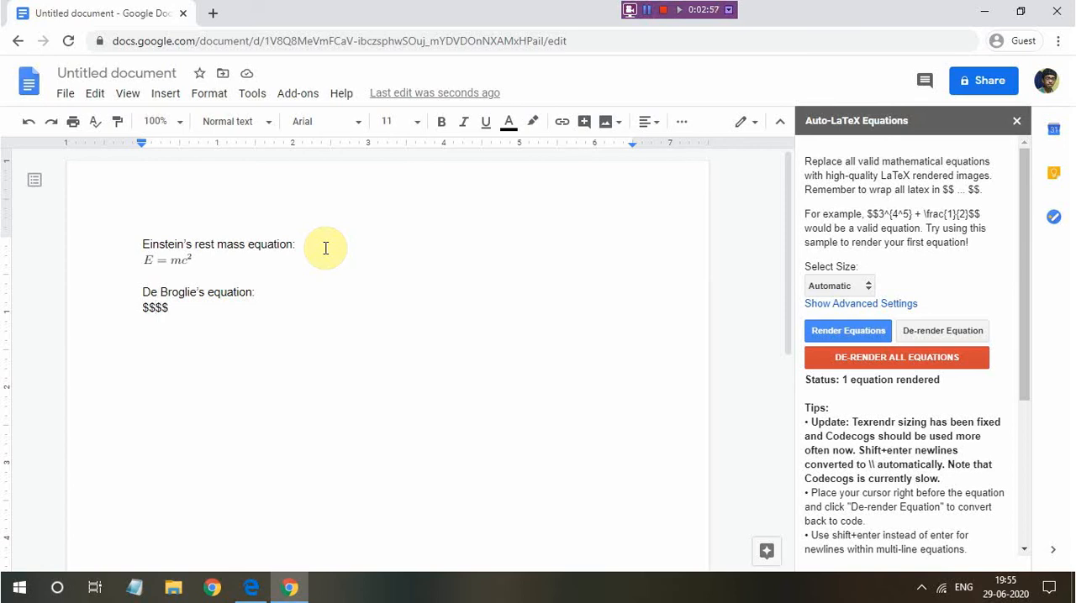
{"action": "type", "text": "\\"}
{"action": "key", "text": "BackSpace"}
{"action": "double_click", "coordinate": [327, 276]}
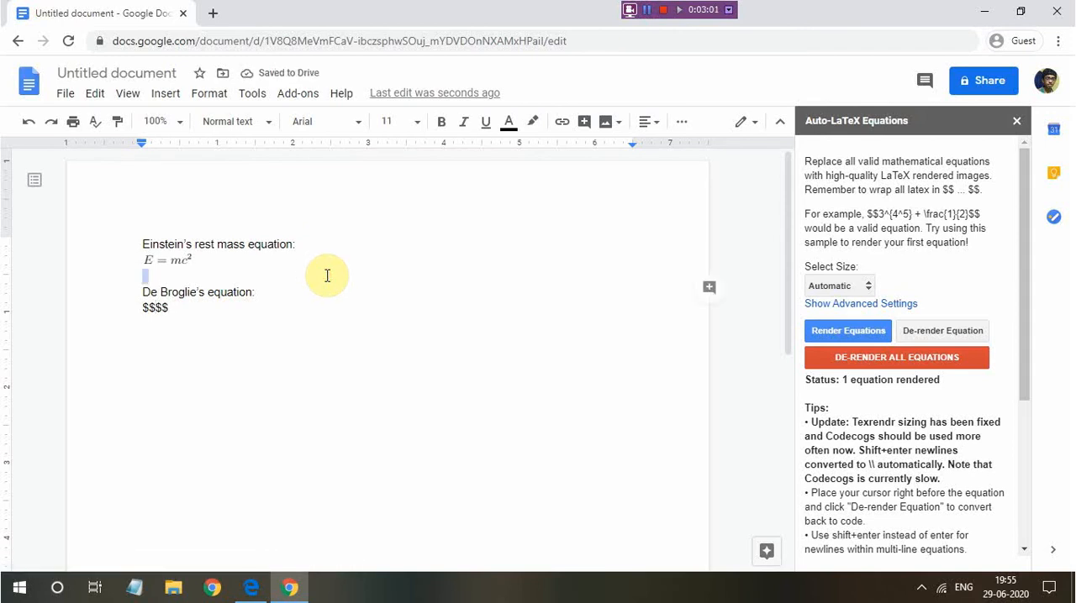
{"action": "type", "text": "\\"}
{"action": "key", "text": "BackSpace"}
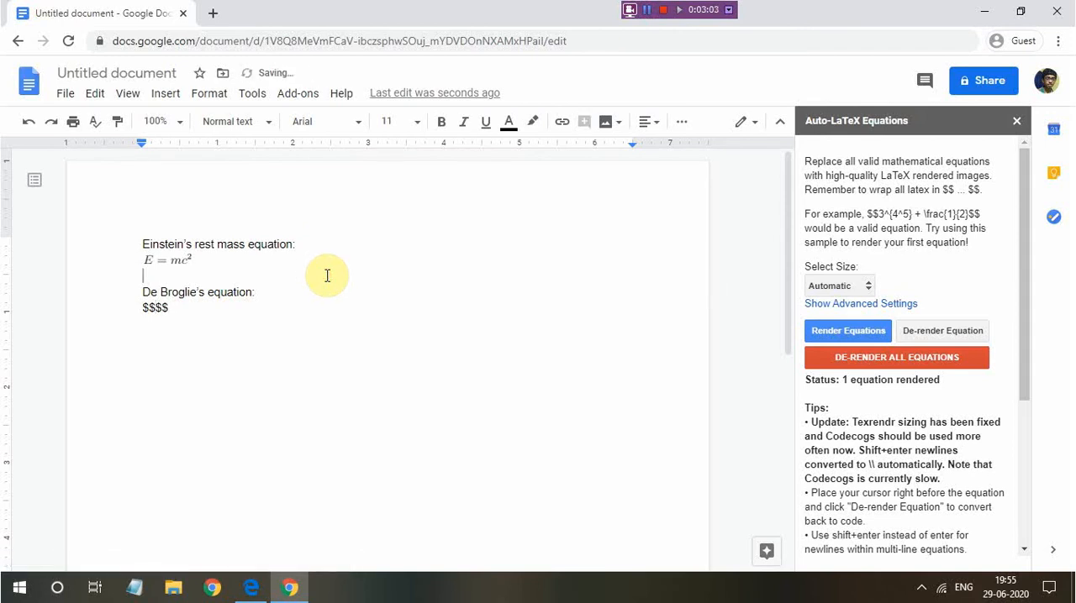
{"action": "type", "text": "/"}
{"action": "key", "text": "BackSpace"}
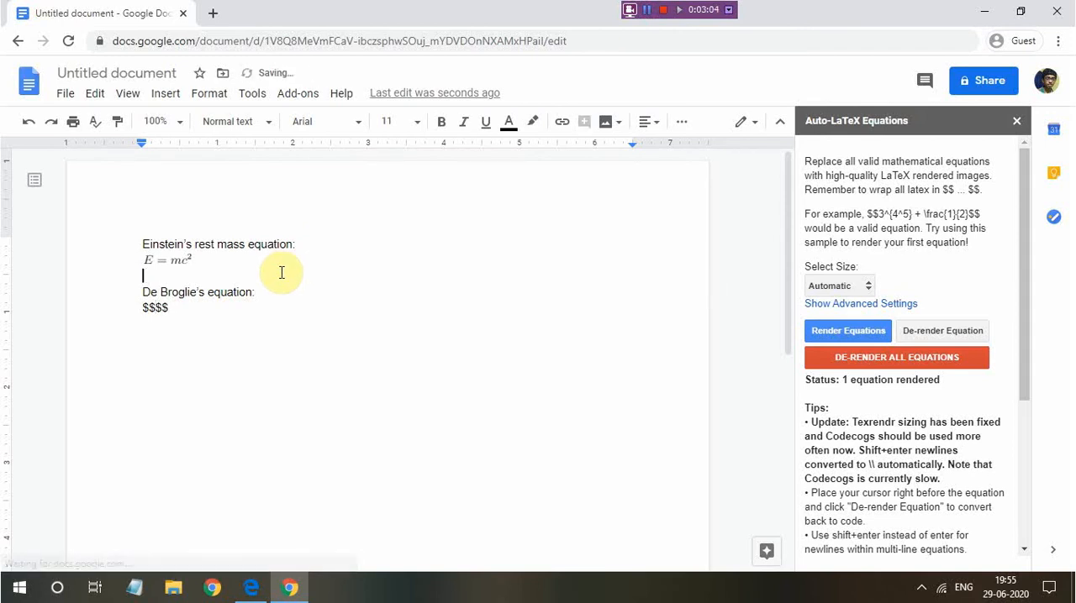
Insert an empty fraction command, \frac{}{}, between the dollar delimiters of the De Broglie equation
{"action": "left_click", "coordinate": [158, 308]}
{"action": "type", "text": "rac"}
{"action": "type", "text": "{}{}"}
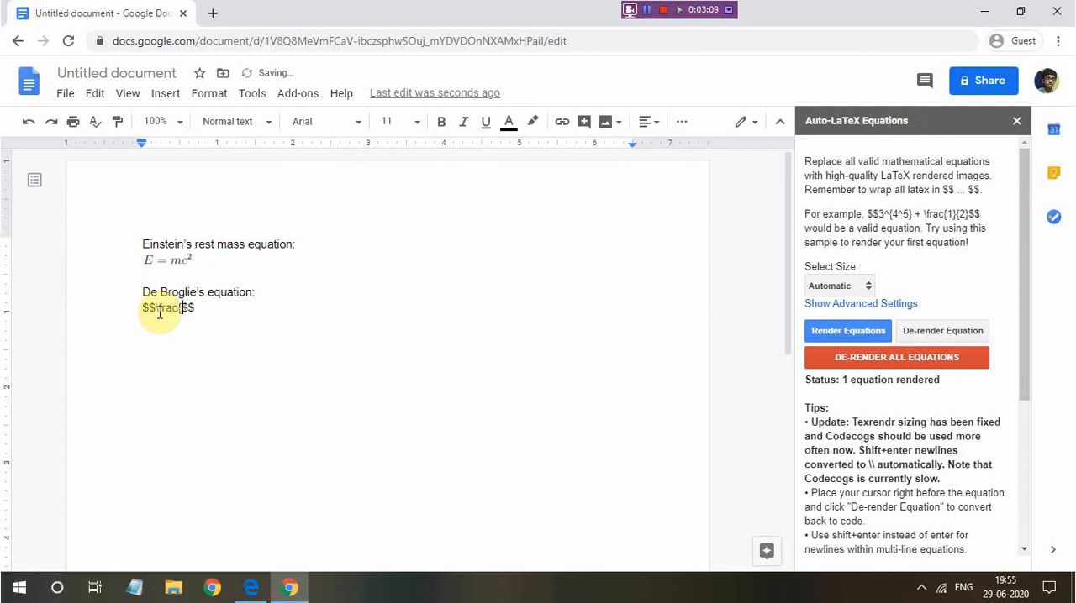
Fill the fraction in the De Broglie code with h as numerator and p as denominator, giving \frac{h}{p}
{"action": "key", "text": "Left"}
{"action": "key", "text": "Left"}
{"action": "key", "text": "Left"}
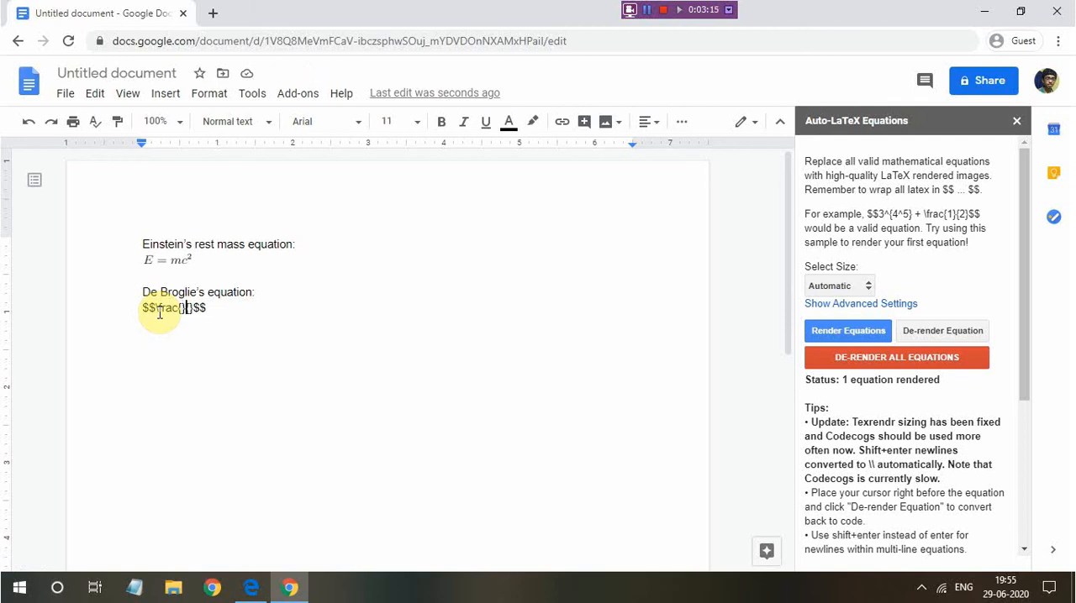
{"action": "type", "text": "h"}
{"action": "key", "text": "BackSpace"}
{"action": "key", "text": "Left"}
{"action": "type", "text": "h"}
{"action": "key", "text": "Right"}
{"action": "key", "text": "Right"}
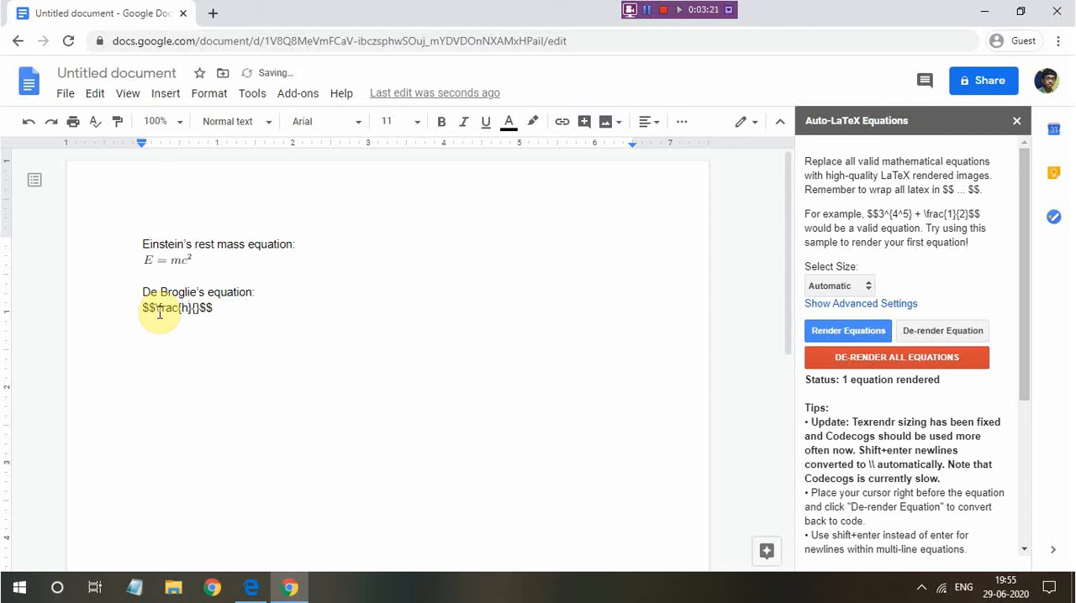
{"action": "type", "text": "p"}
{"action": "key", "text": "Right"}
Complete the De Broglie code with =\lambda after the fraction and render the equation
{"action": "type", "text": "="}
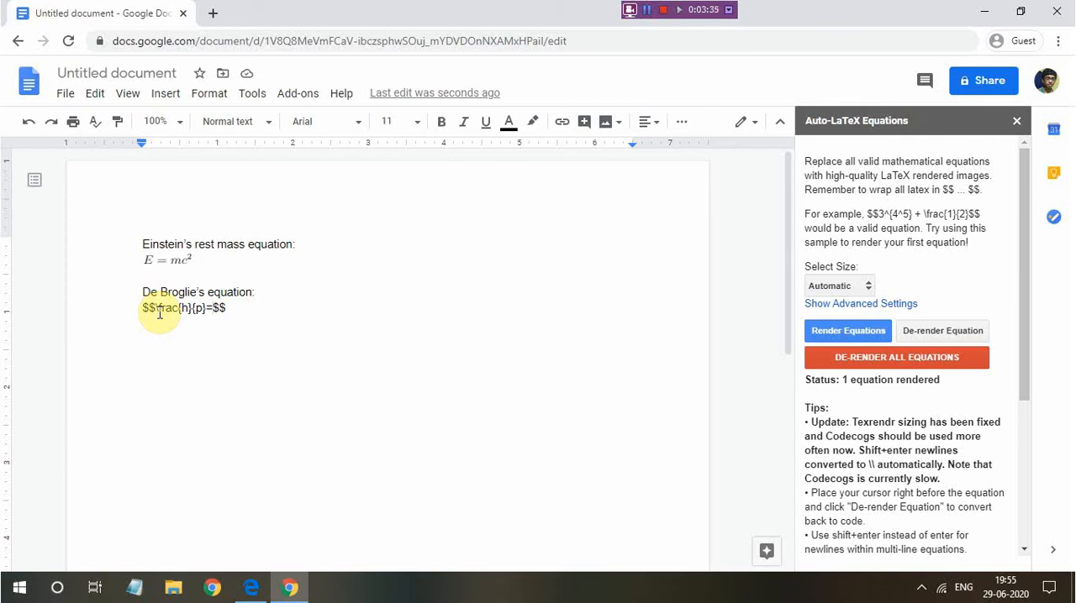
{"action": "type", "text": "\\lambda"}
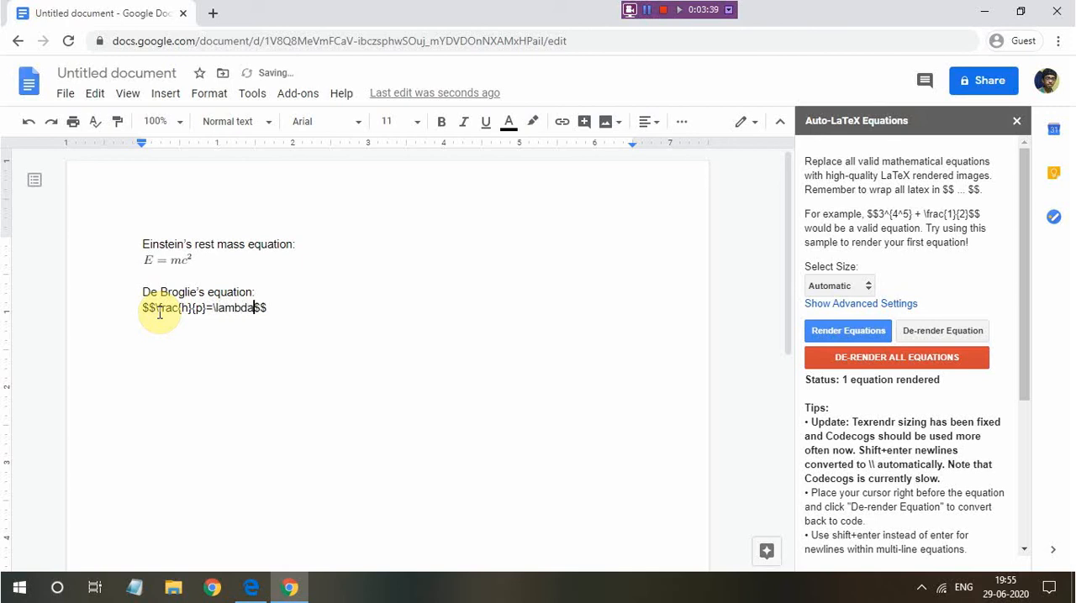
{"action": "left_click", "coordinate": [849, 330]}
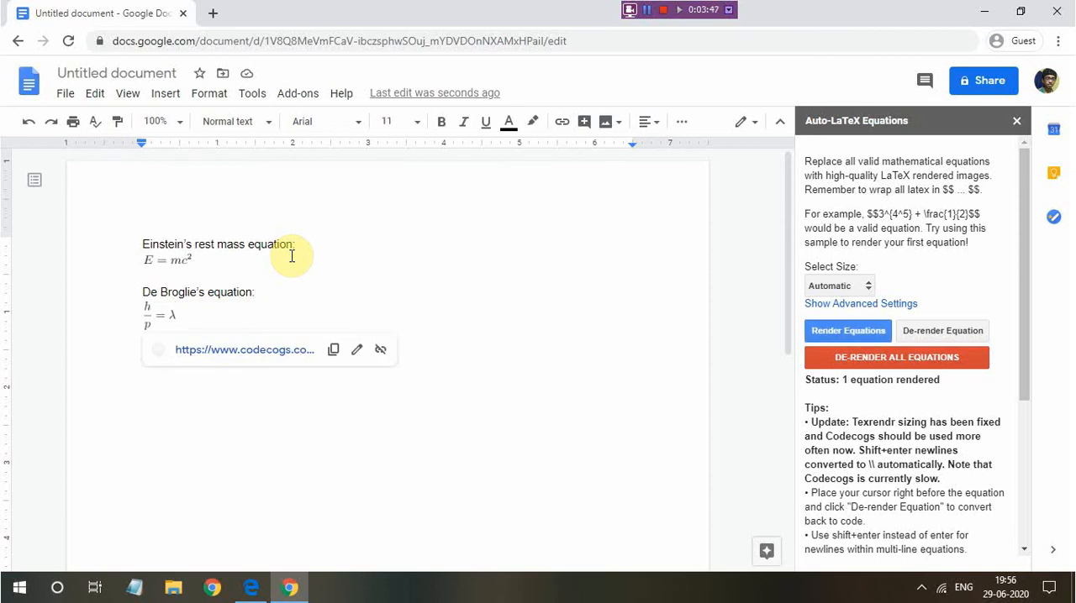
Add the heading "Schrodinger's equation:" on a new line below the De Broglie equation, followed by an empty line
{"action": "left_click", "coordinate": [232, 319]}
{"action": "key", "text": "Return"}
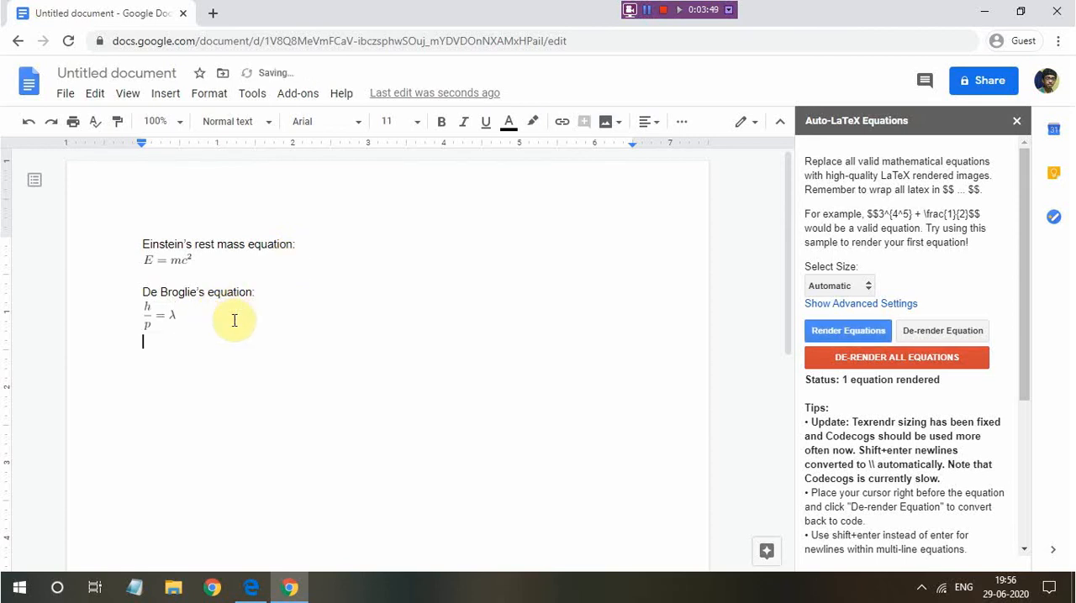
{"action": "type", "text": "S"}
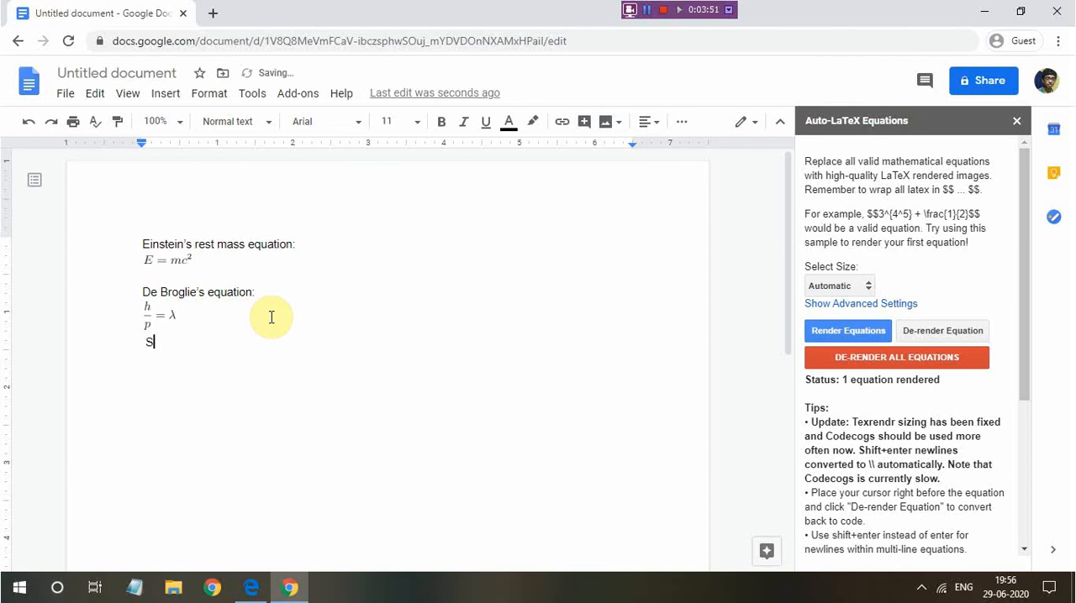
{"action": "type", "text": "chrodinger's "}
{"action": "type", "text": "eqution"}
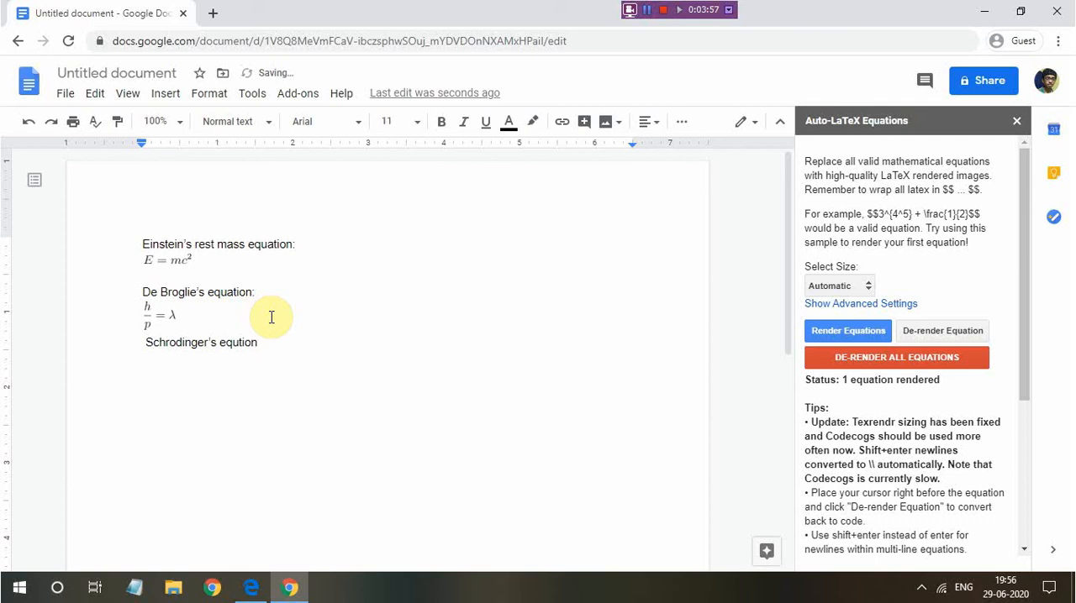
{"action": "key", "text": "BackSpace"}
{"action": "key", "text": "BackSpace"}
{"action": "key", "text": "BackSpace"}
{"action": "key", "text": "BackSpace"}
{"action": "type", "text": "ation:"}
{"action": "key", "text": "Return"}
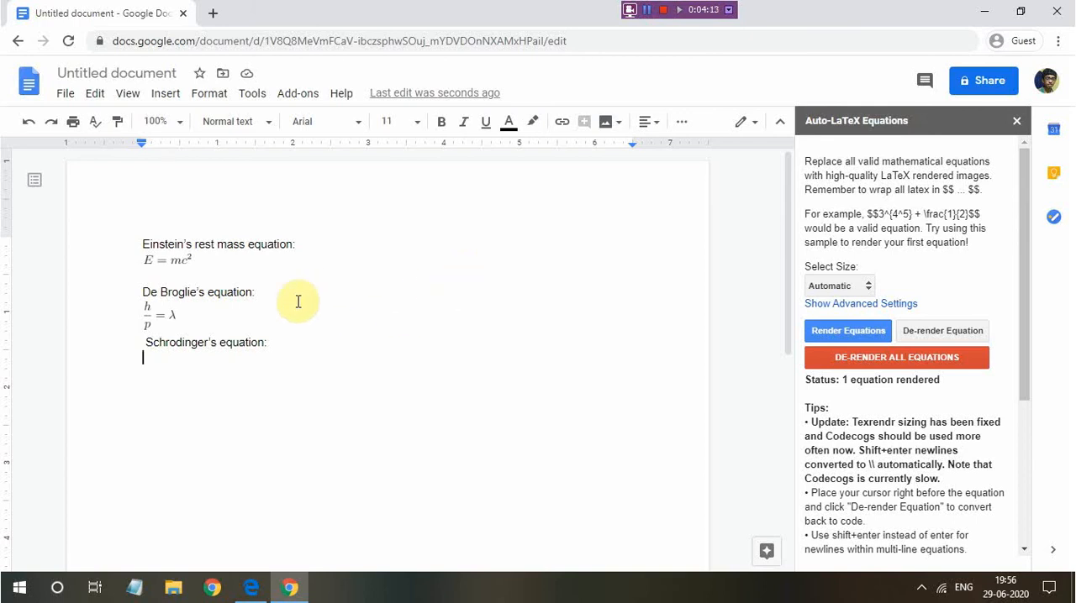
Insert two lines below the De Broglie equation and enter $$\hbar$$ on the second one
{"action": "left_click", "coordinate": [256, 312]}
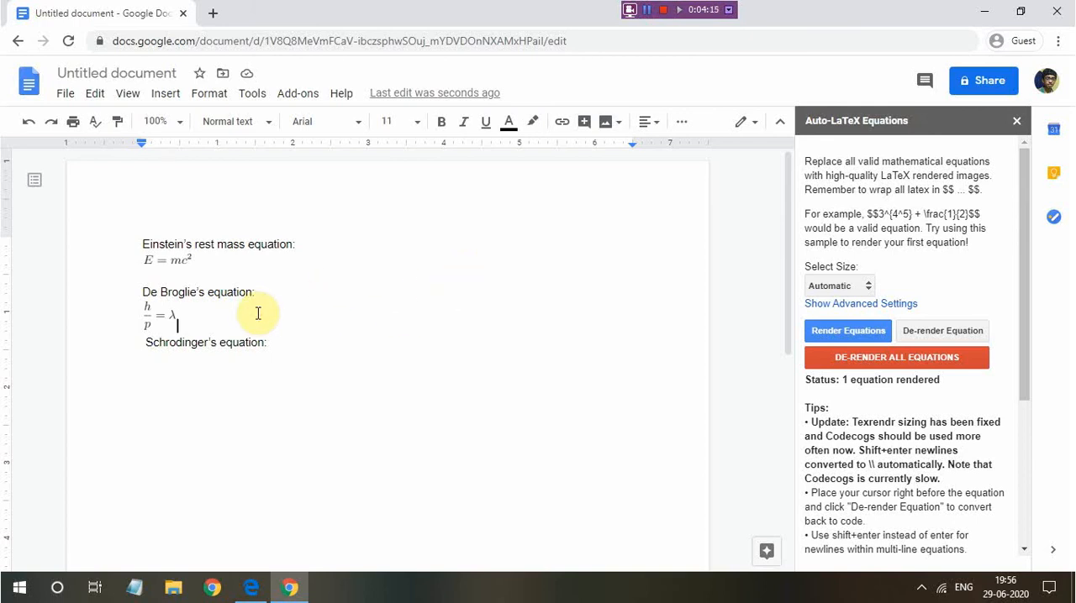
{"action": "key", "text": "Return"}
{"action": "key", "text": "Return"}
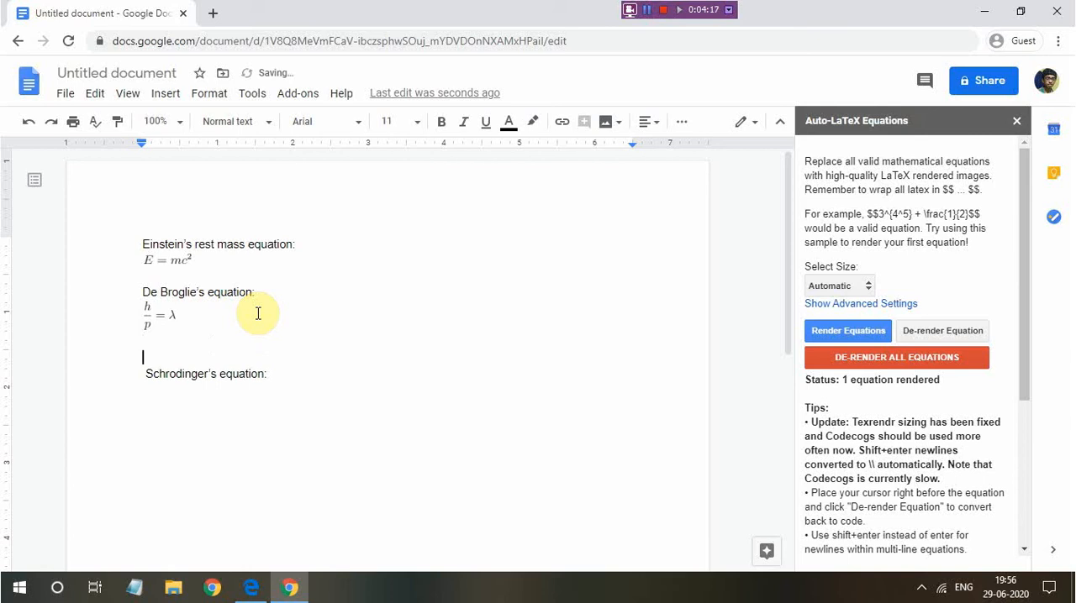
{"action": "type", "text": "$$$$"}
{"action": "key", "text": "Left"}
{"action": "key", "text": "Left"}
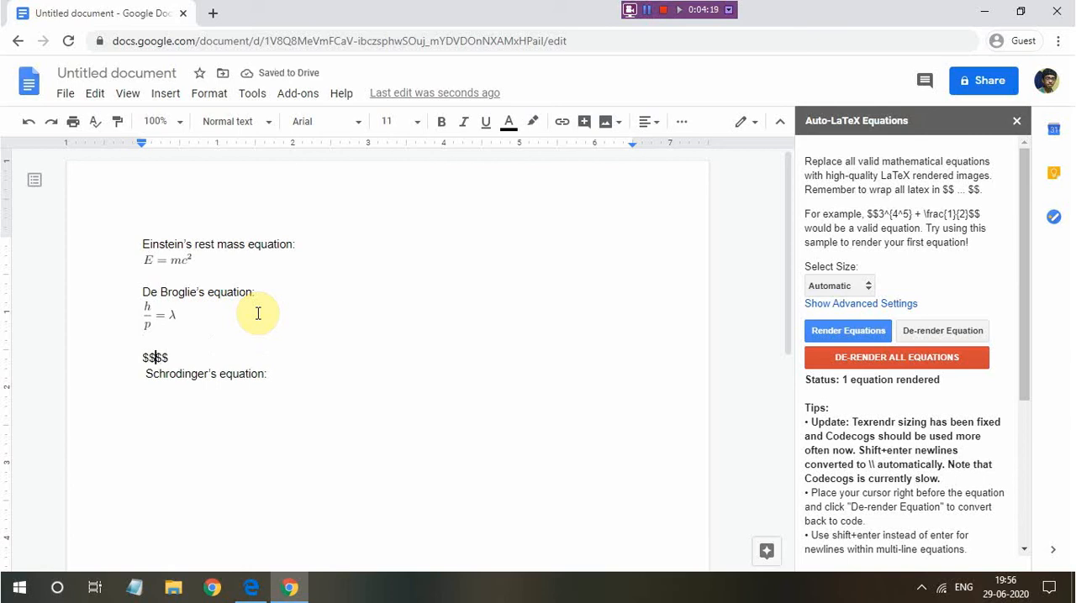
{"action": "type", "text": "i"}
{"action": "type", "text": "hbar"}
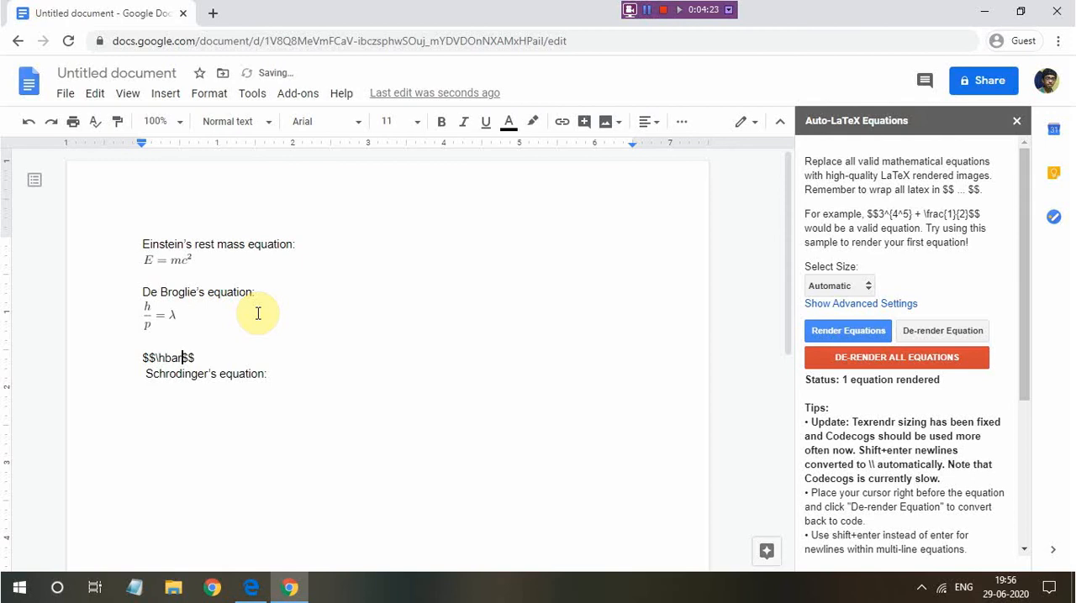
Complete the \hbar code as $$\hbar=\frac{h}{2 \pi}$$ and render the equation
{"action": "left_click", "coordinate": [165, 358]}
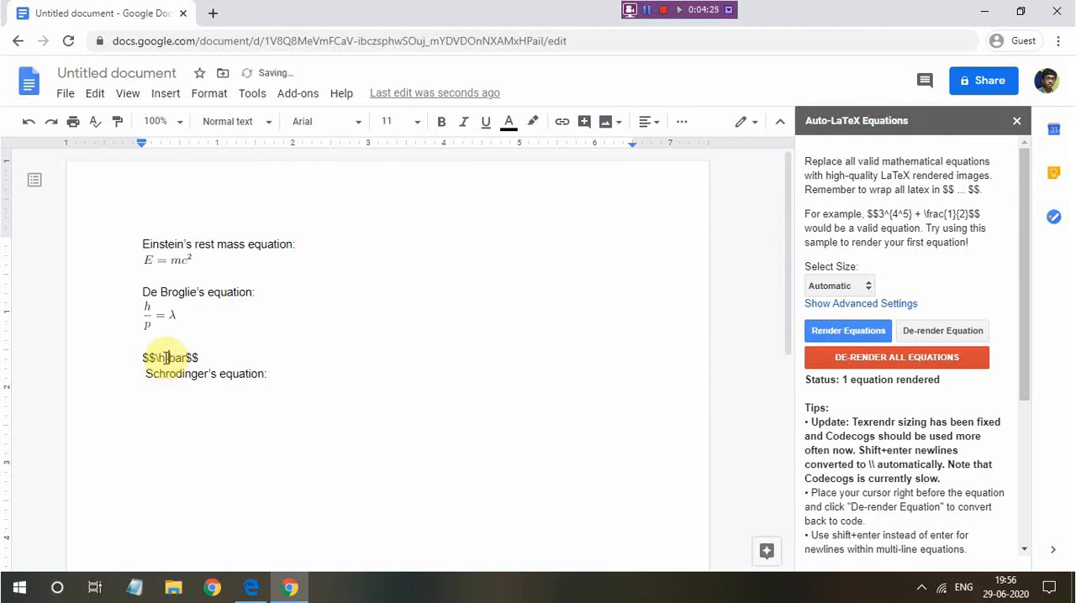
{"action": "key", "text": "BackSpace"}
{"action": "type", "text": "=\\frac{h}{"}
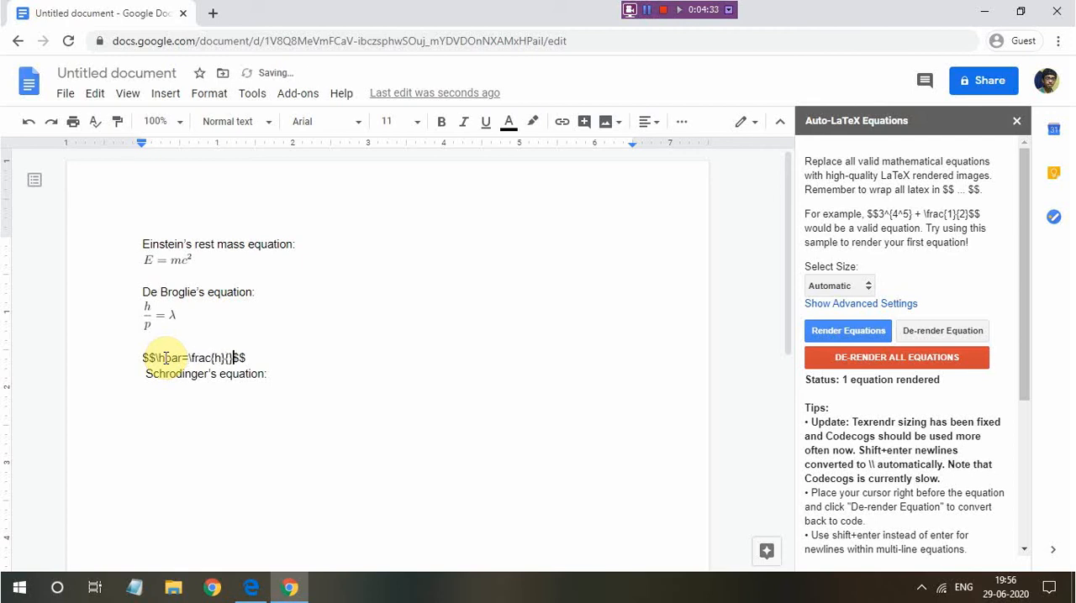
{"action": "type", "text": "2"}
{"action": "type", "text": "}"}
{"action": "type", "text": "\\pi"}
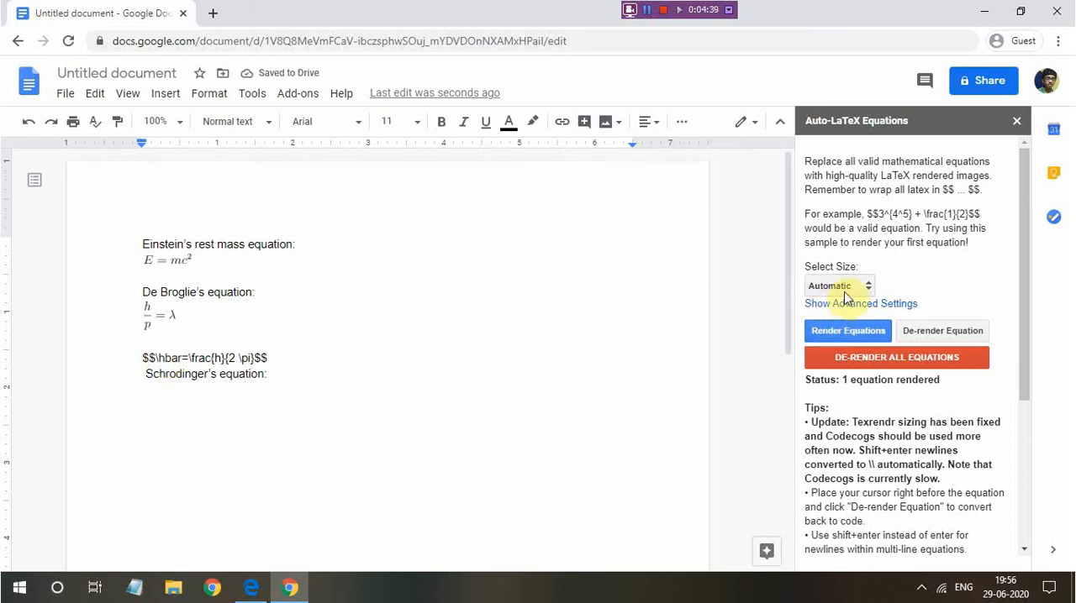
{"action": "left_click", "coordinate": [842, 330]}
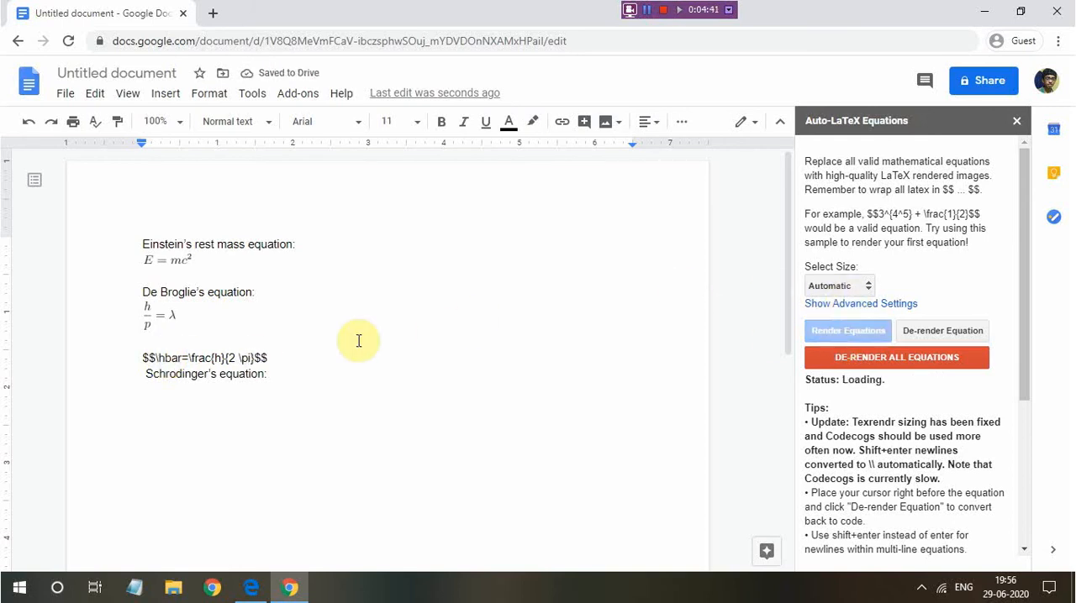
Examine the rendered h-bar equation up close
{"action": "scroll", "coordinate": [317, 344], "scroll_direction": "up", "scroll_amount": 4}
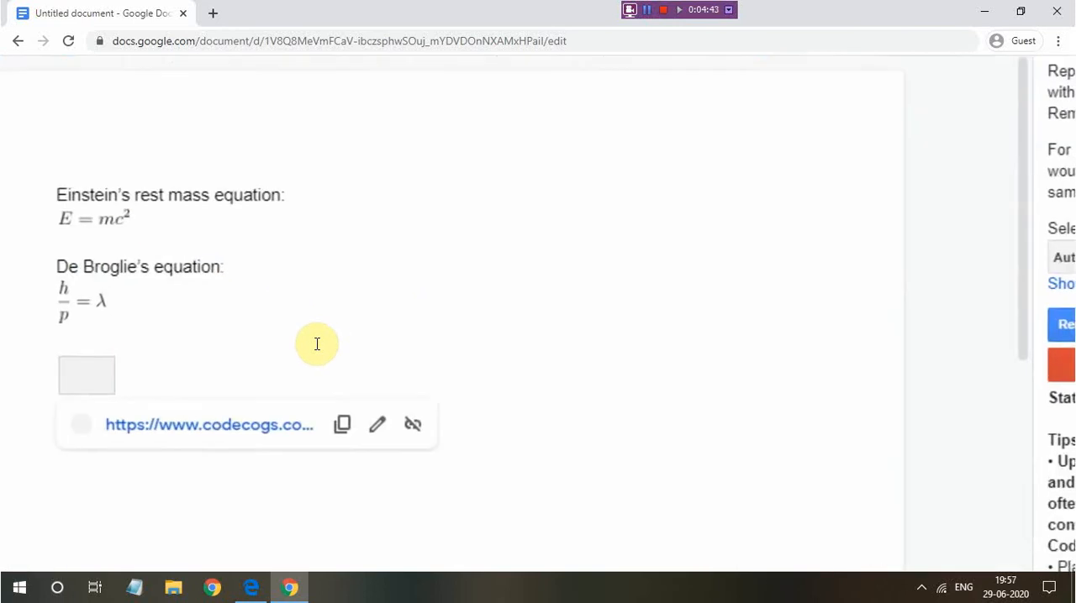
{"action": "scroll", "coordinate": [317, 344], "scroll_direction": "down", "scroll_amount": 4}
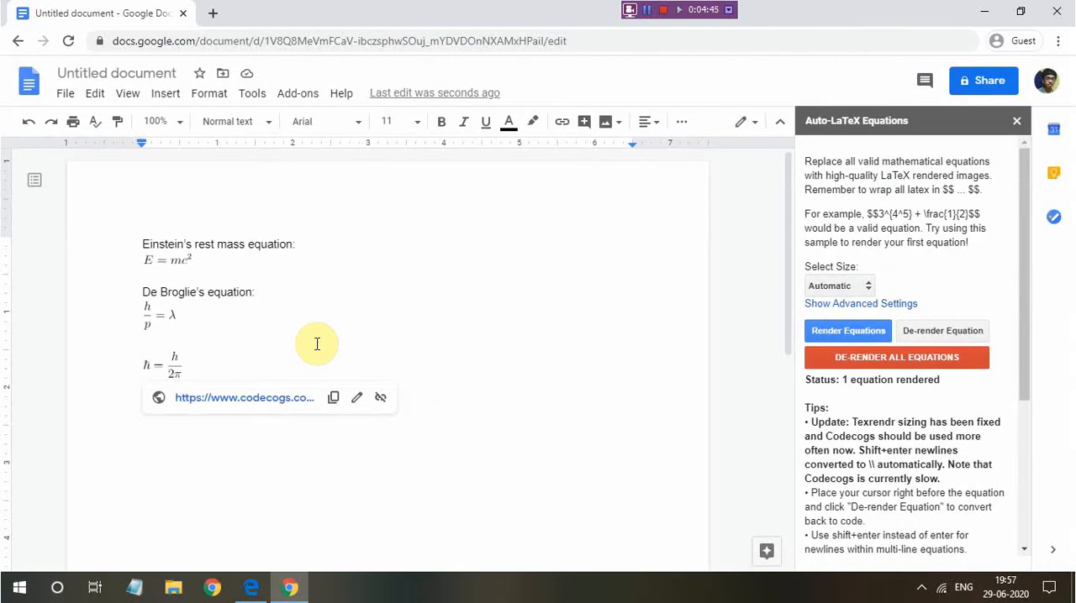
{"action": "left_click", "coordinate": [283, 348]}
{"action": "scroll", "coordinate": [283, 348], "scroll_direction": "down", "scroll_amount": 1}
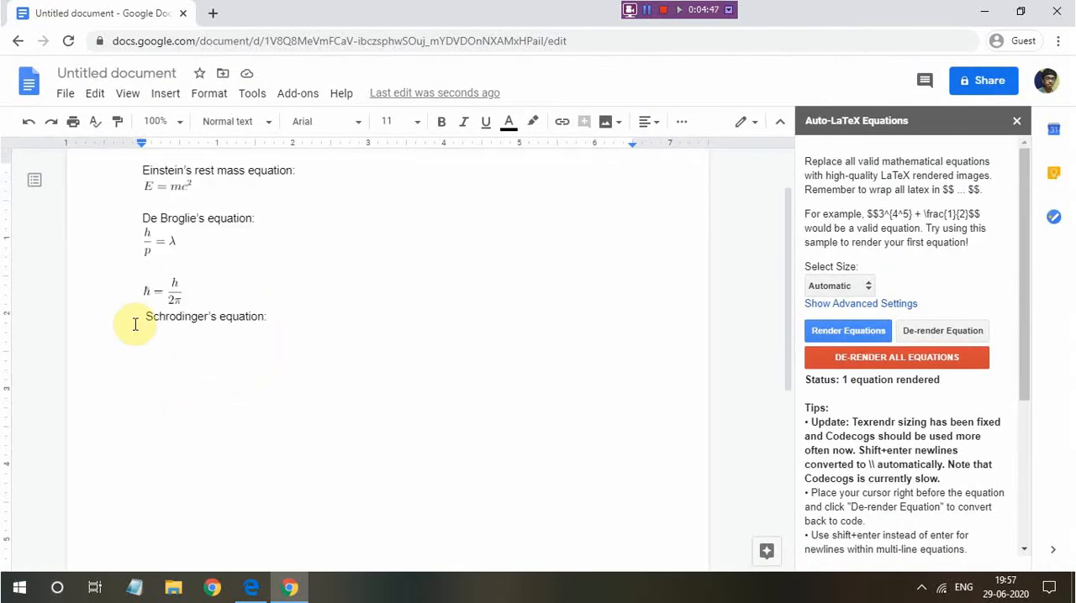
{"action": "scroll", "coordinate": [106, 302], "scroll_direction": "up", "scroll_amount": 5}
{"action": "left_click", "coordinate": [281, 264]}
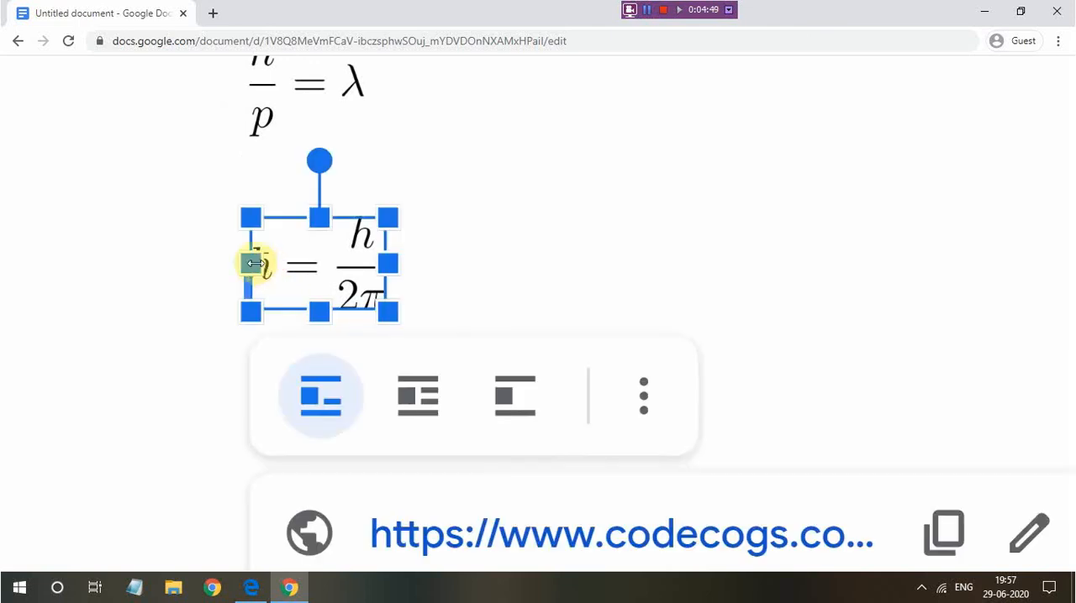
{"action": "left_click", "coordinate": [429, 283]}
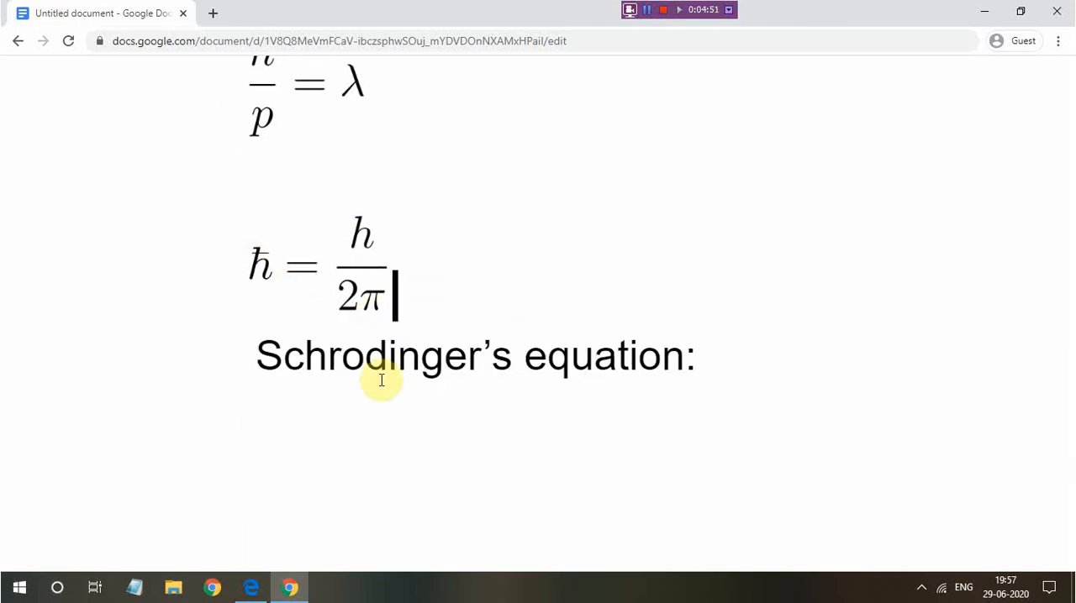
{"action": "scroll", "coordinate": [379, 377], "scroll_direction": "down", "scroll_amount": 5}
{"action": "scroll", "coordinate": [382, 380], "scroll_direction": "down", "scroll_amount": 3}
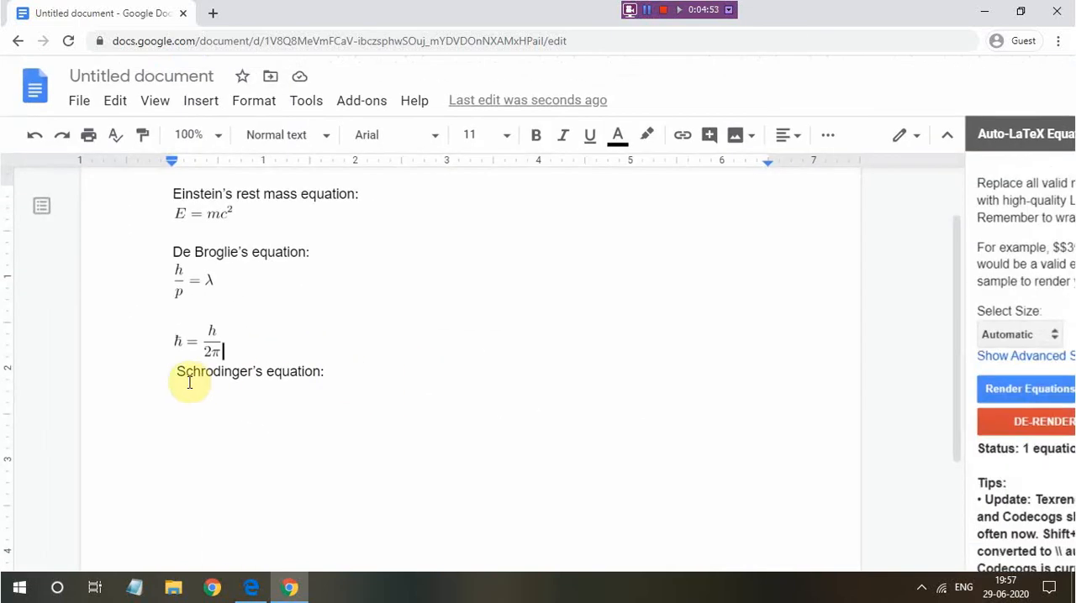
Remove the space before the Schrodinger heading and enter empty LaTeX delimiters, $$$$, below it with the cursor between them
{"action": "left_click", "coordinate": [178, 376]}
{"action": "key", "text": "BackSpace"}
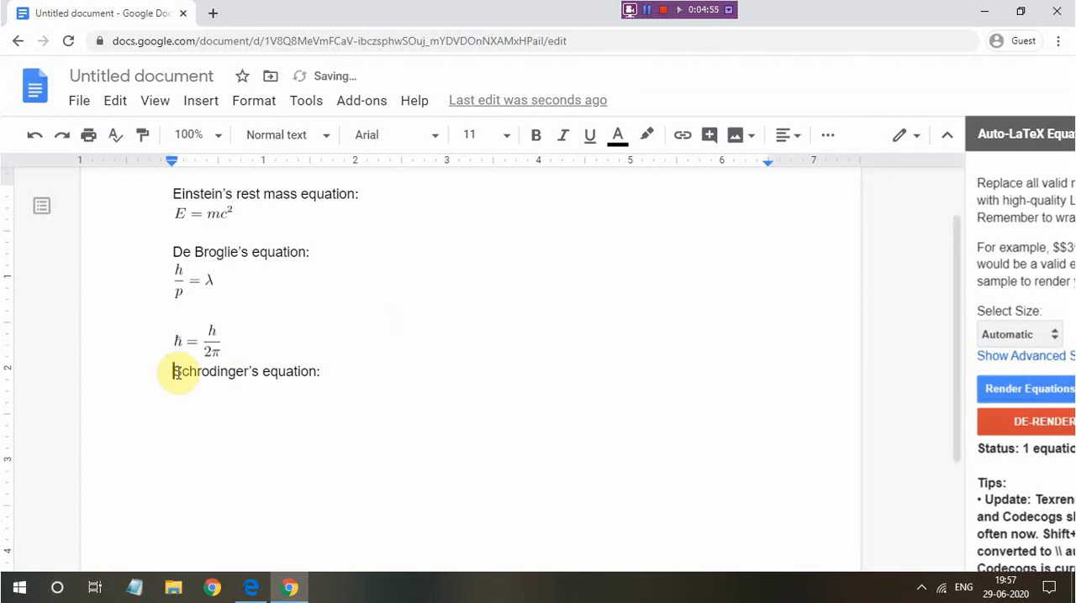
{"action": "left_click", "coordinate": [337, 375]}
{"action": "key", "text": "Return"}
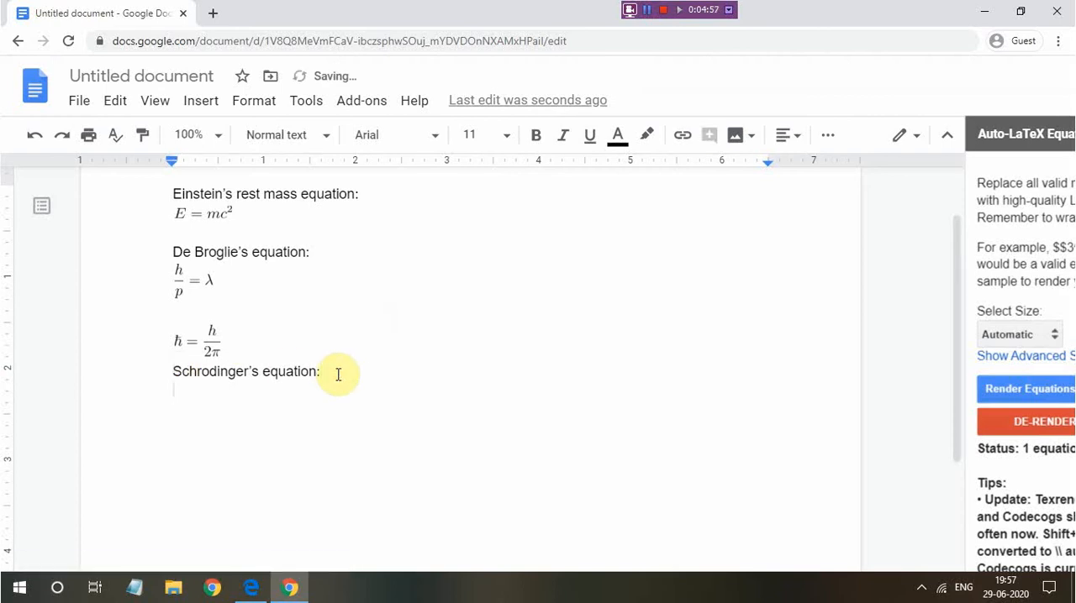
{"action": "type", "text": "$$$$"}
{"action": "key", "text": "Left"}
{"action": "key", "text": "Left"}
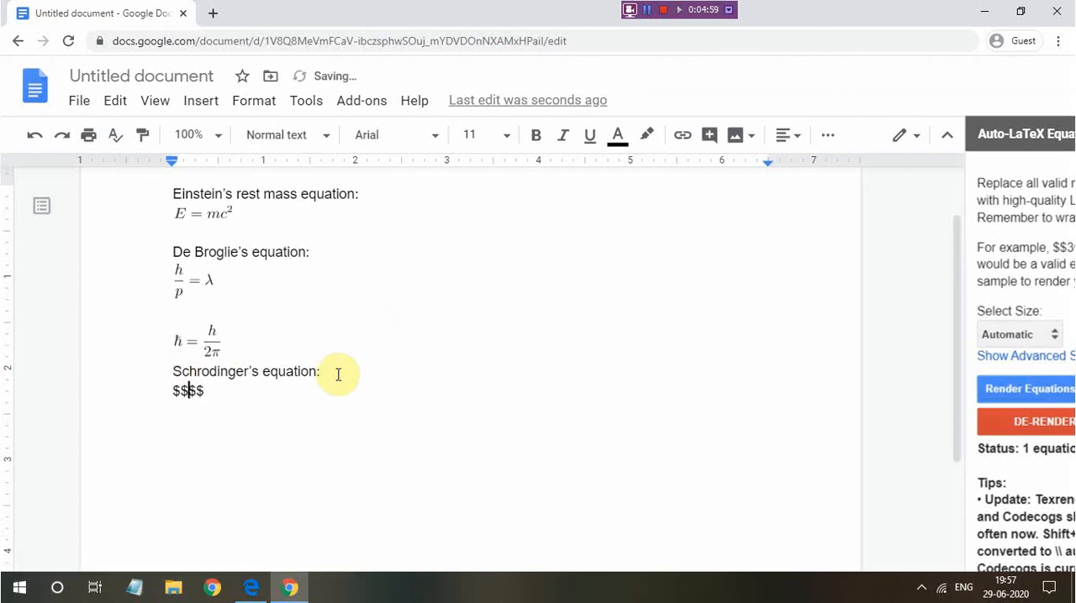
Enter - \hbar^2 between the dollar delimiters of the Schrodinger equation
{"action": "type", "text": "- "}
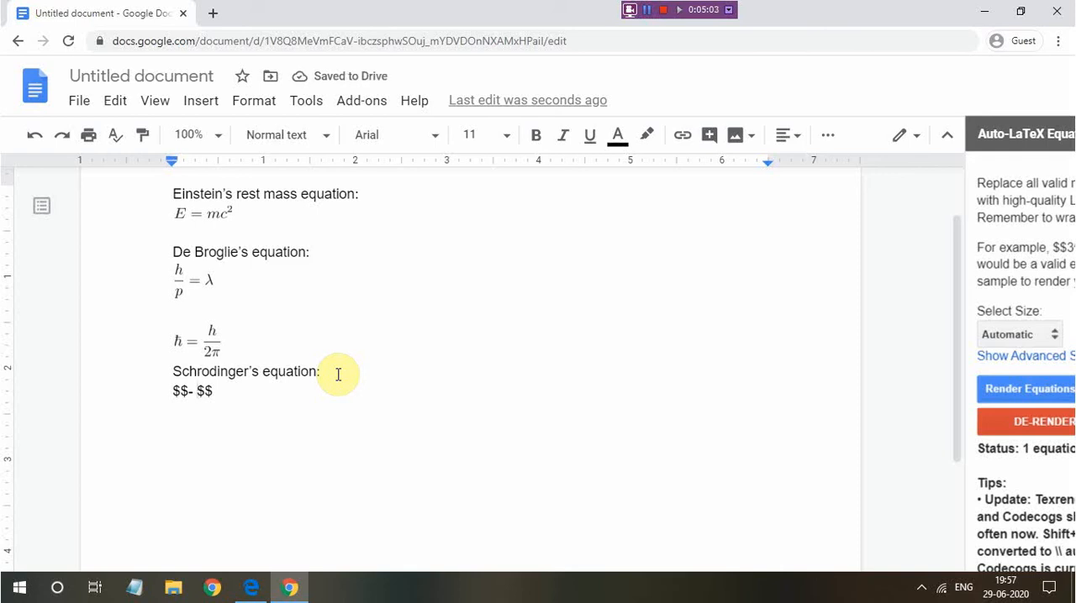
{"action": "type", "text": "\\hbar^"}
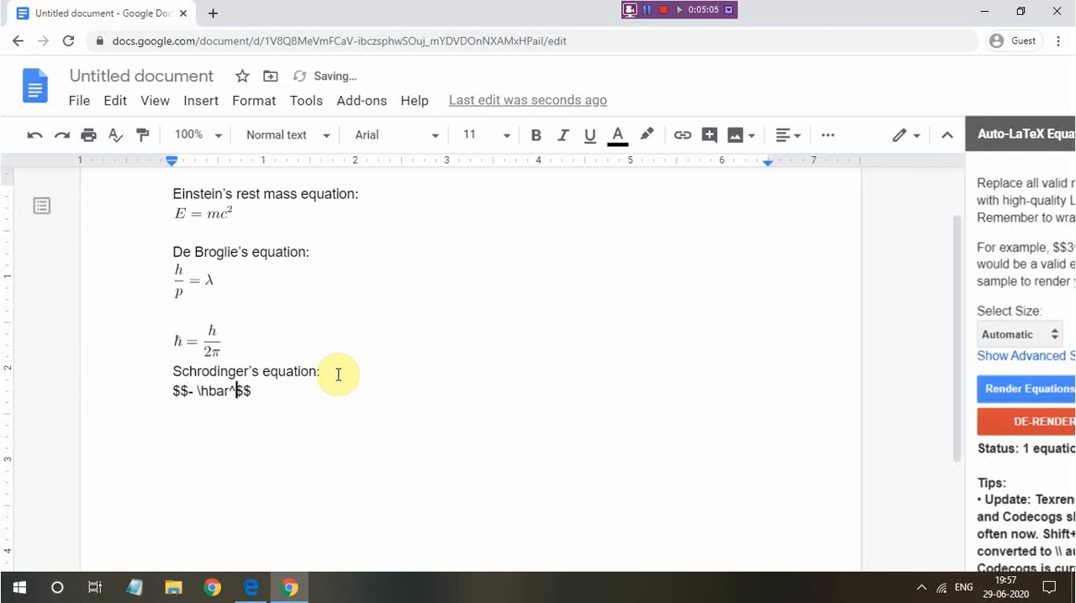
{"action": "type", "text": "2"}
Turn the \hbar^2 term into a fraction numerator so the code reads - \frac{hbar^2}
{"action": "key", "text": "Left"}
{"action": "key", "text": "Left"}
{"action": "key", "text": "Left"}
{"action": "key", "text": "Left"}
{"action": "key", "text": "Left"}
{"action": "key", "text": "Left"}
{"action": "key", "text": "Left"}
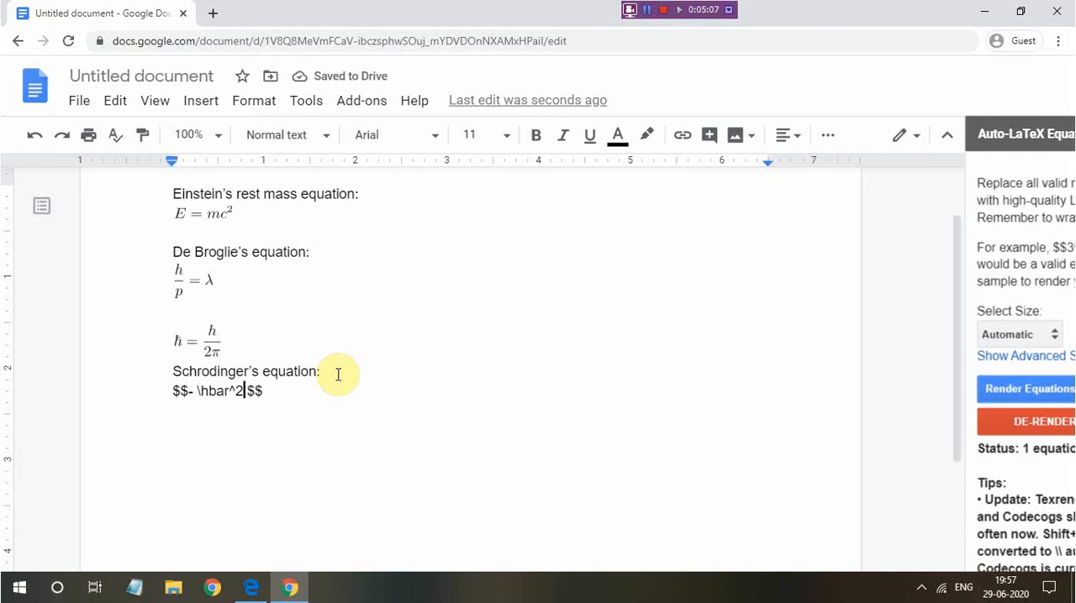
{"action": "type", "text": "frac{"}
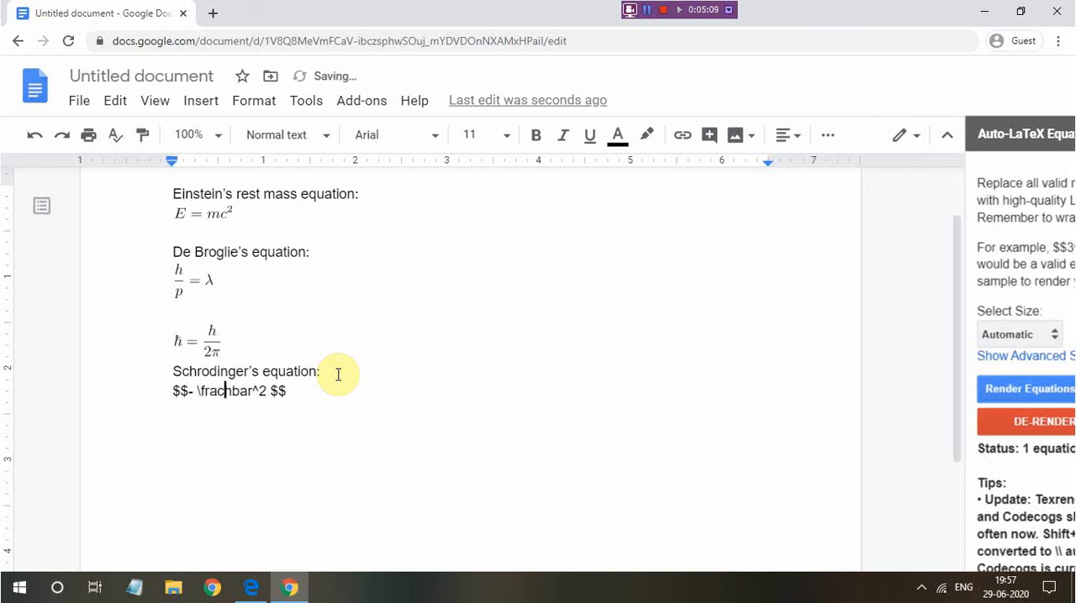
{"action": "key", "text": "Right"}
{"action": "key", "text": "Right"}
{"action": "key", "text": "Right"}
{"action": "key", "text": "Right"}
{"action": "key", "text": "Right"}
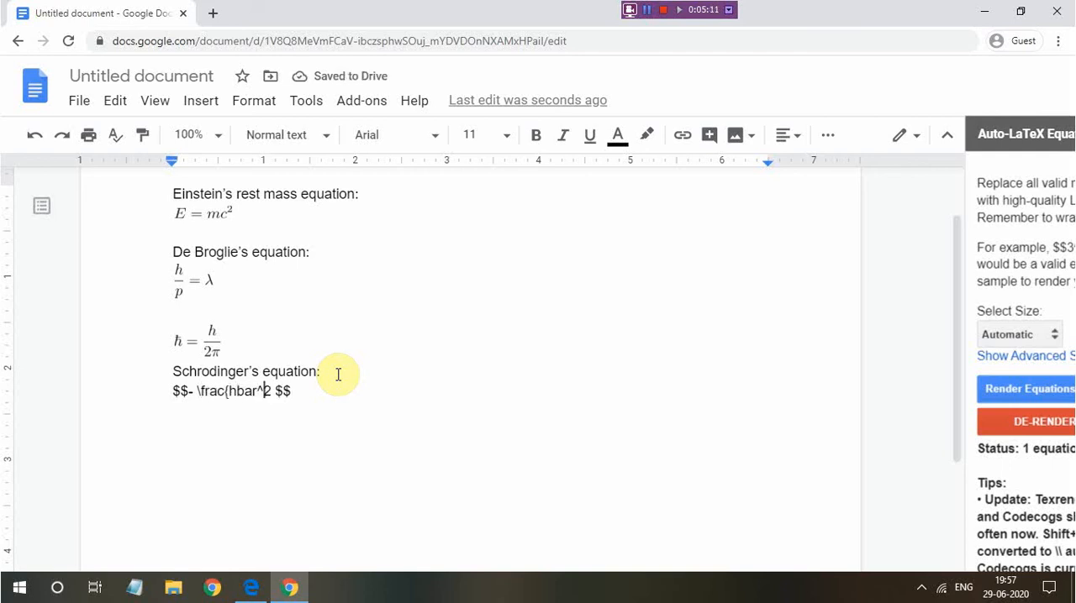
{"action": "type", "text": "}"}
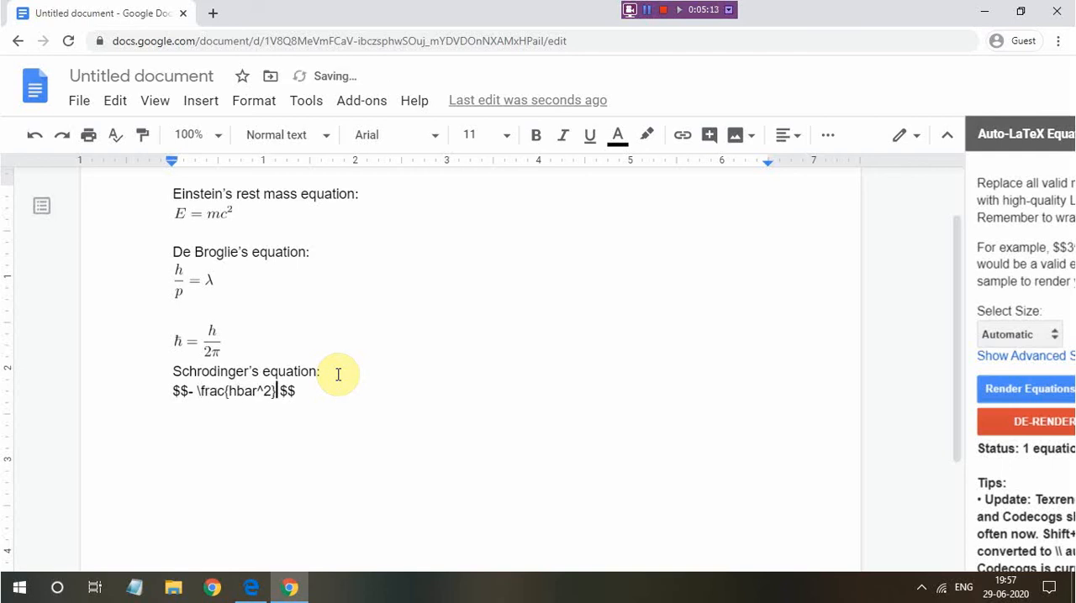
{"action": "type", "text": "{}"}
Add the denominator {2m} to the fraction and append \nabla^2 after it
{"action": "key", "text": "Left"}
{"action": "type", "text": "2m"}
{"action": "key", "text": "Right"}
{"action": "type", "text": "\\nabla^2"}
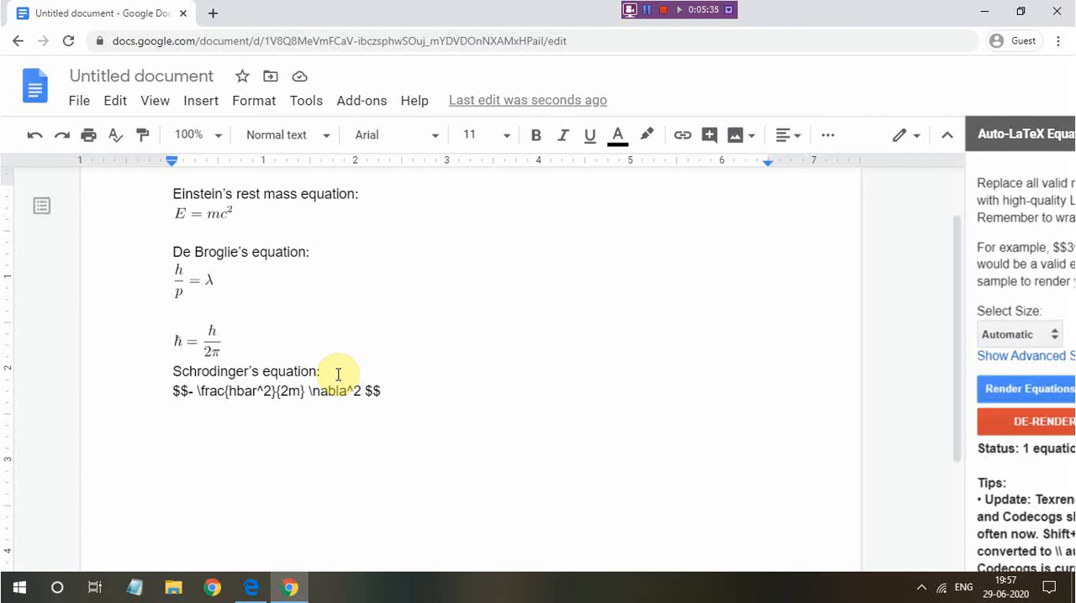
Append \psi + U \psi after \nabla^2 in the Schrodinger code
{"action": "type", "text": "\\pis"}
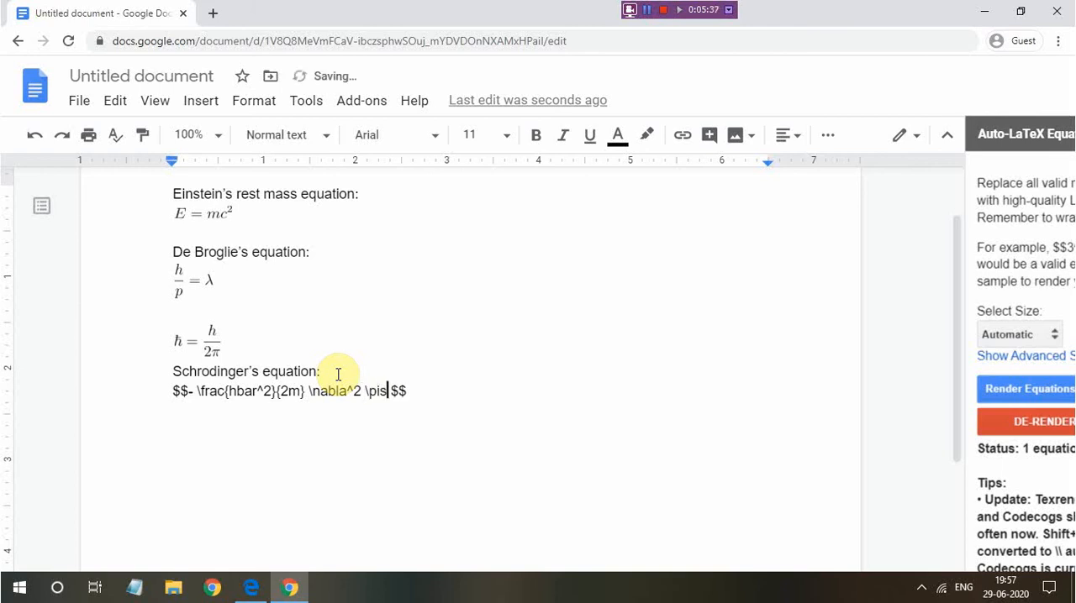
{"action": "key", "text": "BackSpace"}
{"action": "key", "text": "BackSpace"}
{"action": "type", "text": "si + U \\psi"}
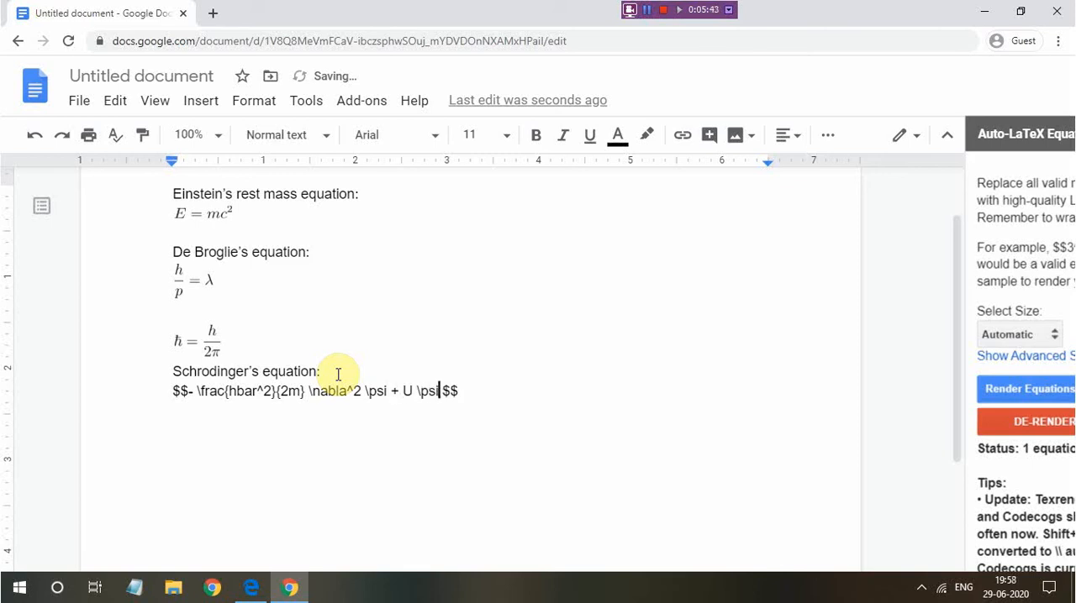
Tidy the spacing around U \psi and append = E \psi = to the Schrodinger code
{"action": "key", "text": "Left"}
{"action": "key", "text": "Left"}
{"action": "key", "text": "Left"}
{"action": "key", "text": "Left"}
{"action": "key", "text": "BackSpace"}
{"action": "key", "text": "Right"}
{"action": "key", "text": "Right"}
{"action": "key", "text": "Right"}
{"action": "key", "text": "Right"}
{"action": "type", "text": "= E\\psi = "}
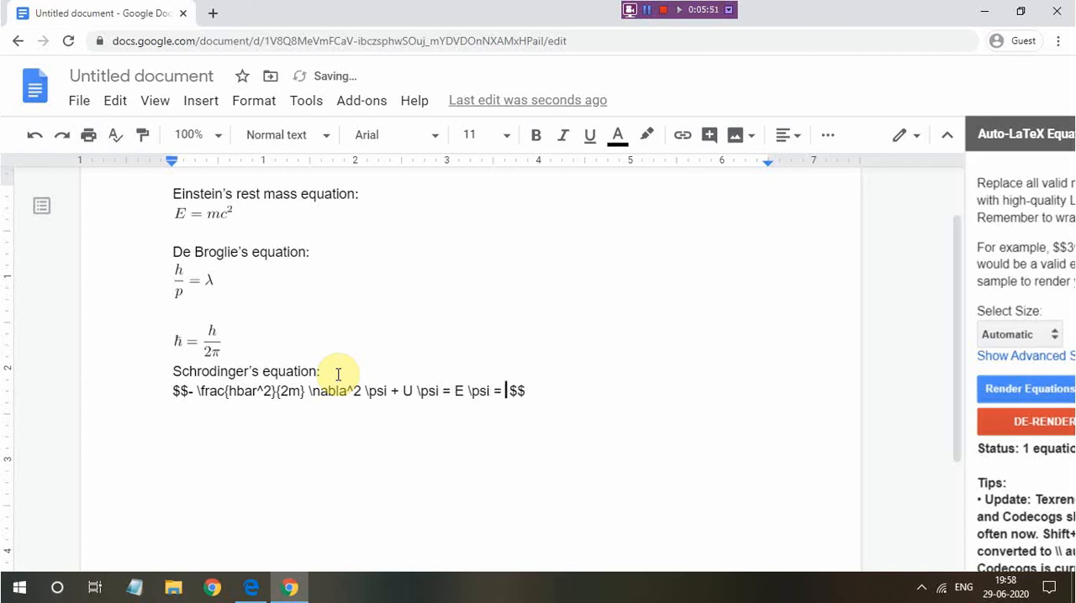
{"action": "type", "text": "i \\hbar "}
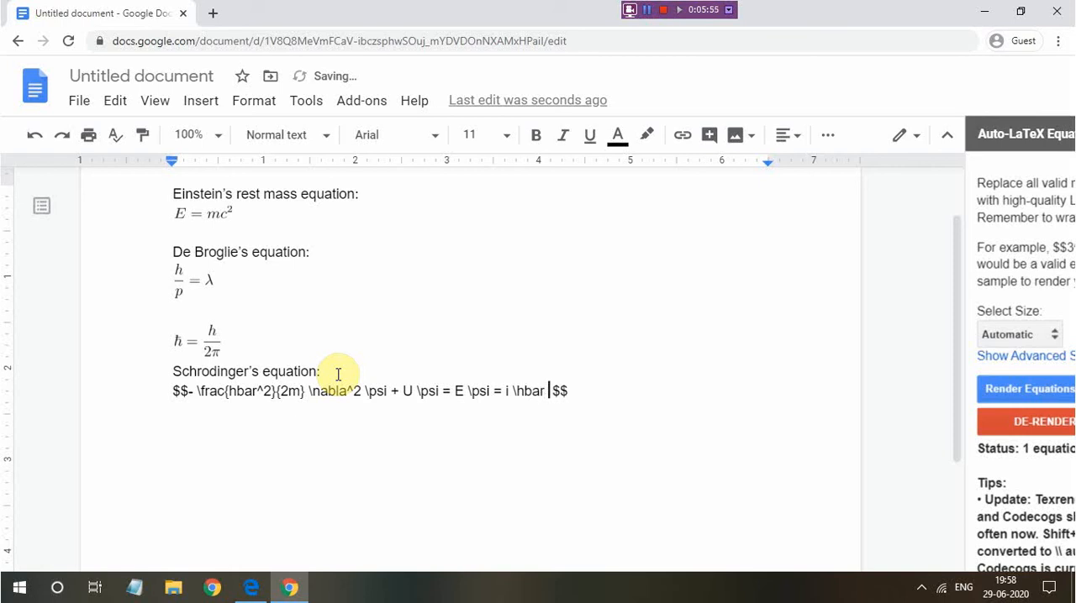
{"action": "type", "text": "\frac{}{}"}
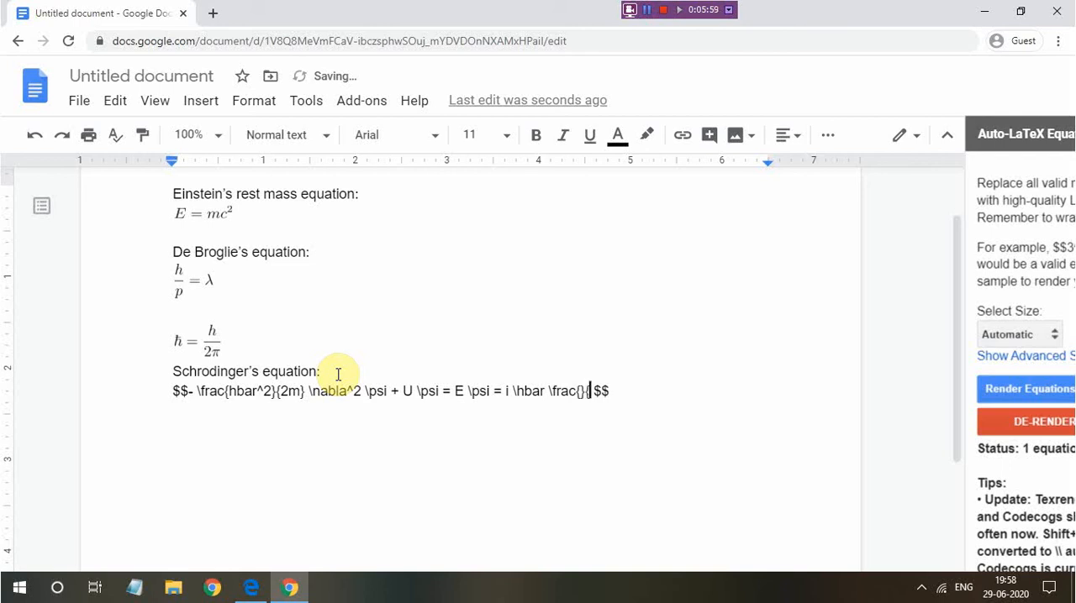
Fill the numerator of the empty fraction in the Schrodinger code with \partial
{"action": "key", "text": "Left"}
{"action": "key", "text": "Left"}
{"action": "key", "text": "Left"}
{"action": "key", "text": "Left"}
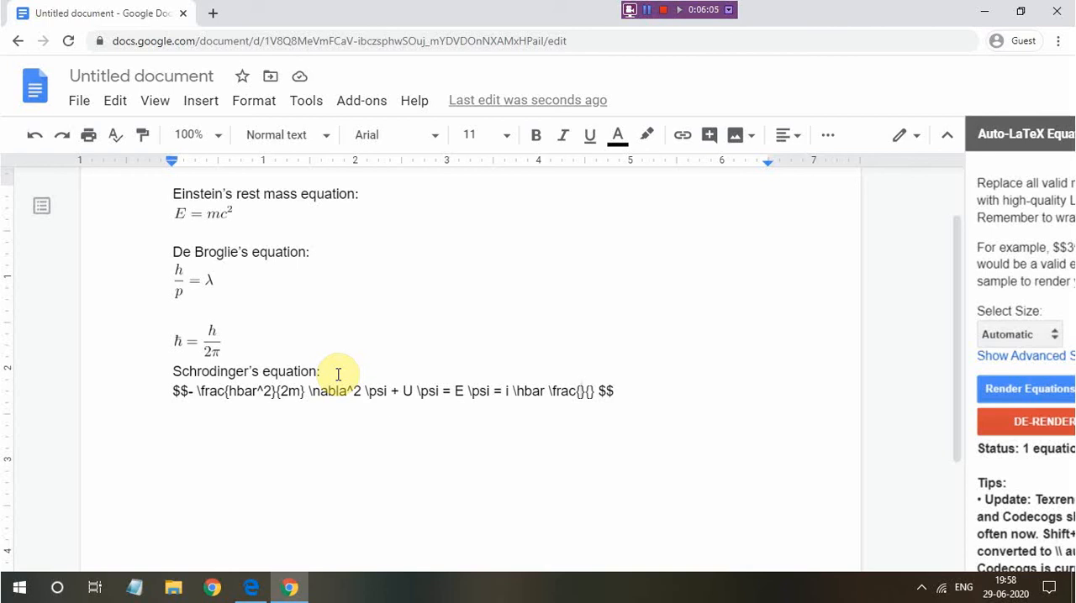
{"action": "type", "text": "partial"}
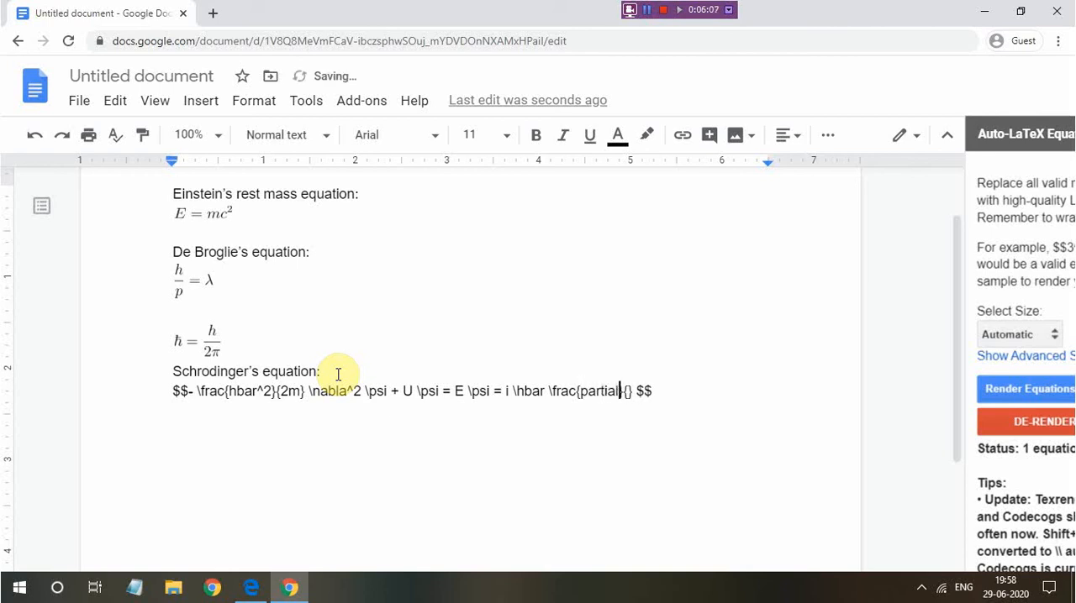
{"action": "key", "text": "Left"}
{"action": "key", "text": "Left"}
{"action": "key", "text": "Left"}
{"action": "key", "text": "Left"}
{"action": "key", "text": "Left"}
{"action": "key", "text": "Left"}
{"action": "type", "text": "\\"}
{"action": "key", "text": "Right"}
{"action": "key", "text": "Right"}
{"action": "key", "text": "Right"}
{"action": "key", "text": "Right"}
{"action": "key", "text": "Right"}
{"action": "key", "text": "Right"}
{"action": "key", "text": "Right"}
{"action": "key", "text": "Right"}
{"action": "key", "text": "Right"}
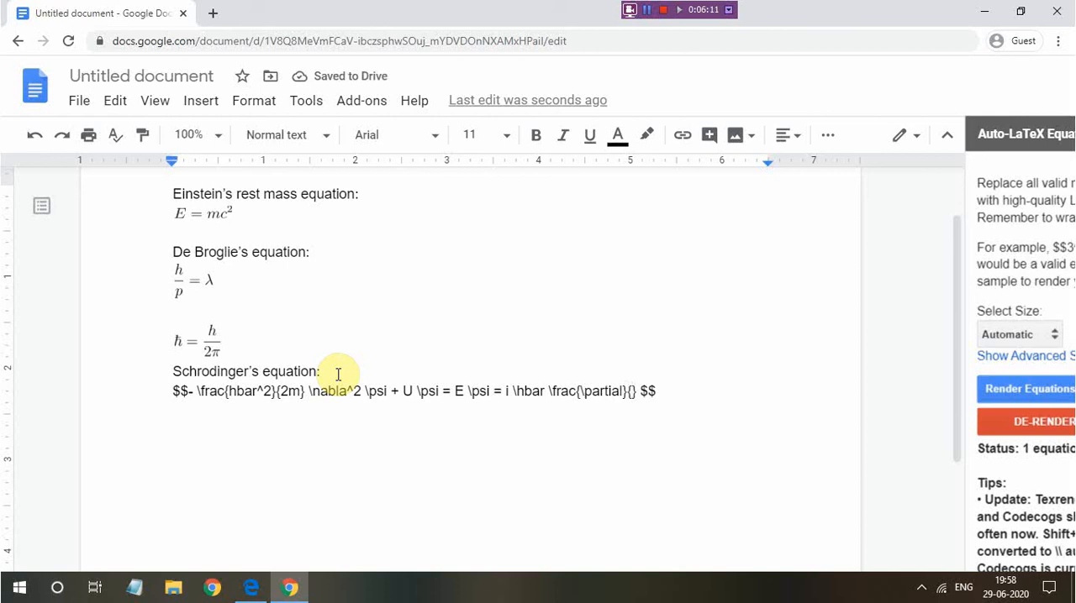
Fill the fraction's denominator with \partial t and append \psi after the fraction in the Schrodinger code
{"action": "type", "text": "\\prtial t"}
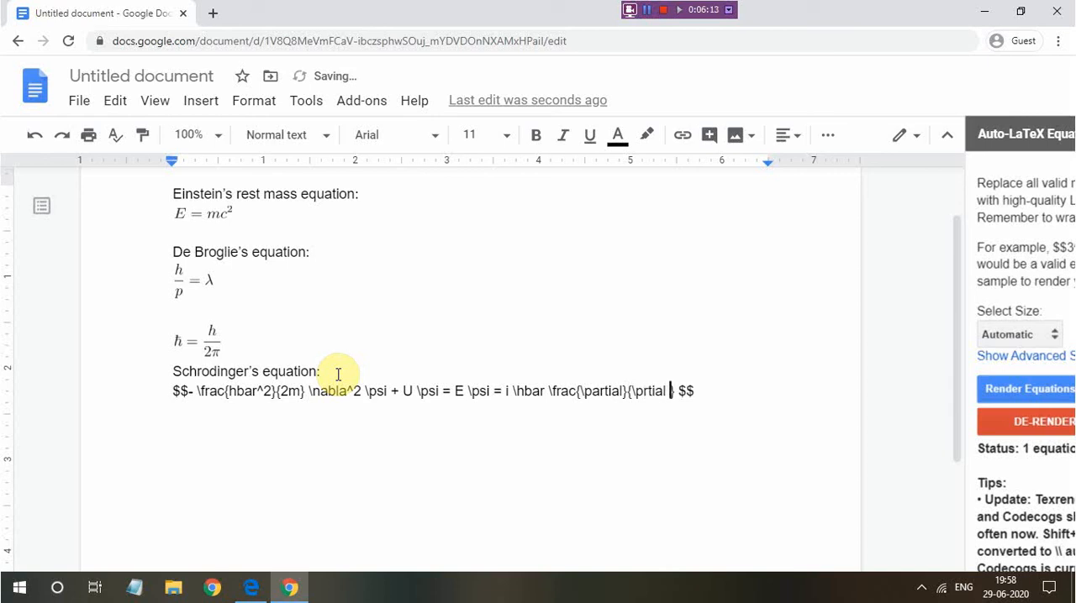
{"action": "key", "text": "Left"}
{"action": "key", "text": "Left"}
{"action": "key", "text": "Left"}
{"action": "key", "text": "Left"}
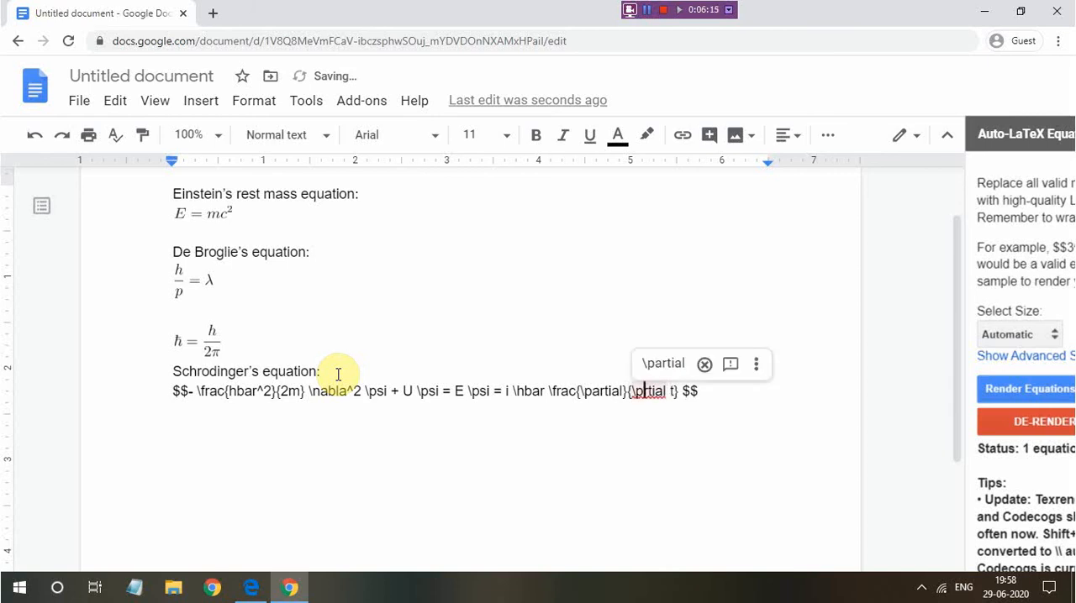
{"action": "type", "text": "a"}
{"action": "key", "text": "Right"}
{"action": "key", "text": "Right"}
{"action": "key", "text": "Right"}
{"action": "key", "text": "Right"}
{"action": "key", "text": "Right"}
{"action": "key", "text": "Right"}
{"action": "key", "text": "Right"}
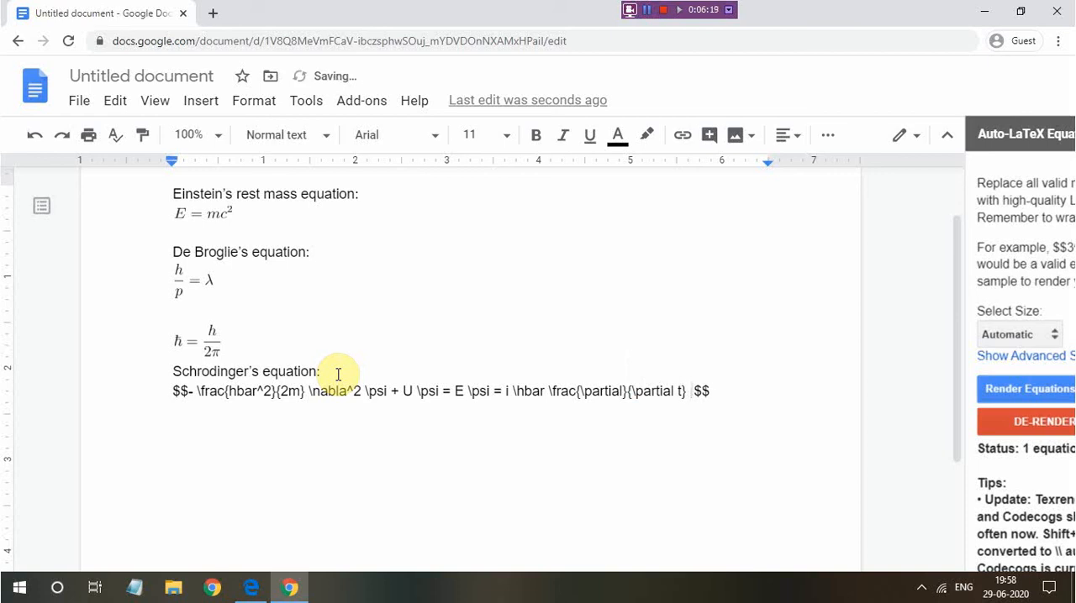
{"action": "type", "text": "\\psi"}
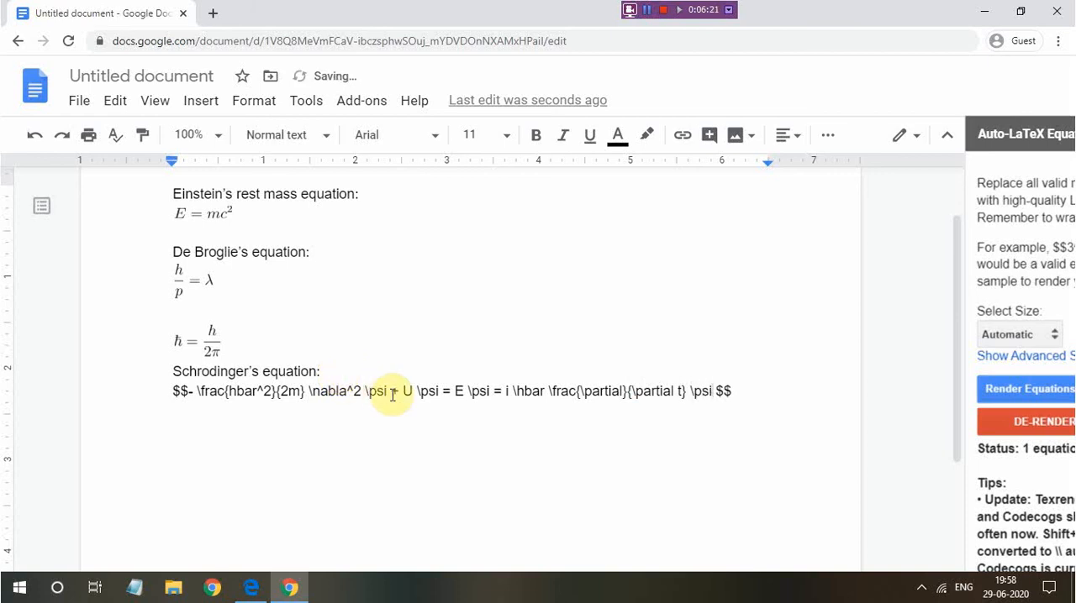
Render the Schrodinger code as an equation with Auto-LaTeX Equations
{"action": "key", "text": "ctrl+minus"}
{"action": "key", "text": "ctrl+minus"}
{"action": "left_click", "coordinate": [814, 333]}
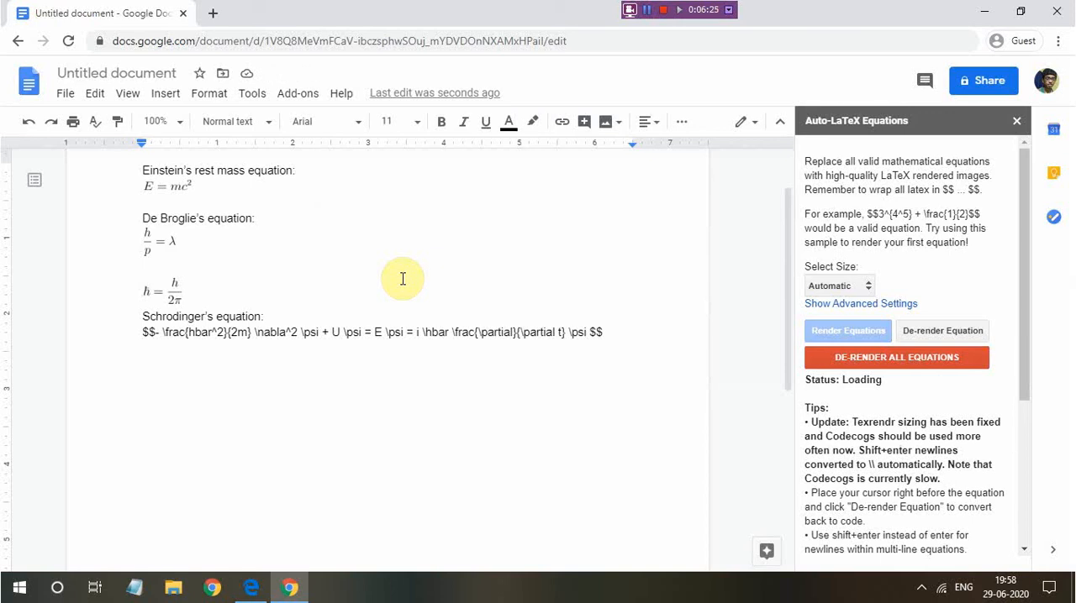
{"action": "left_click", "coordinate": [228, 313]}
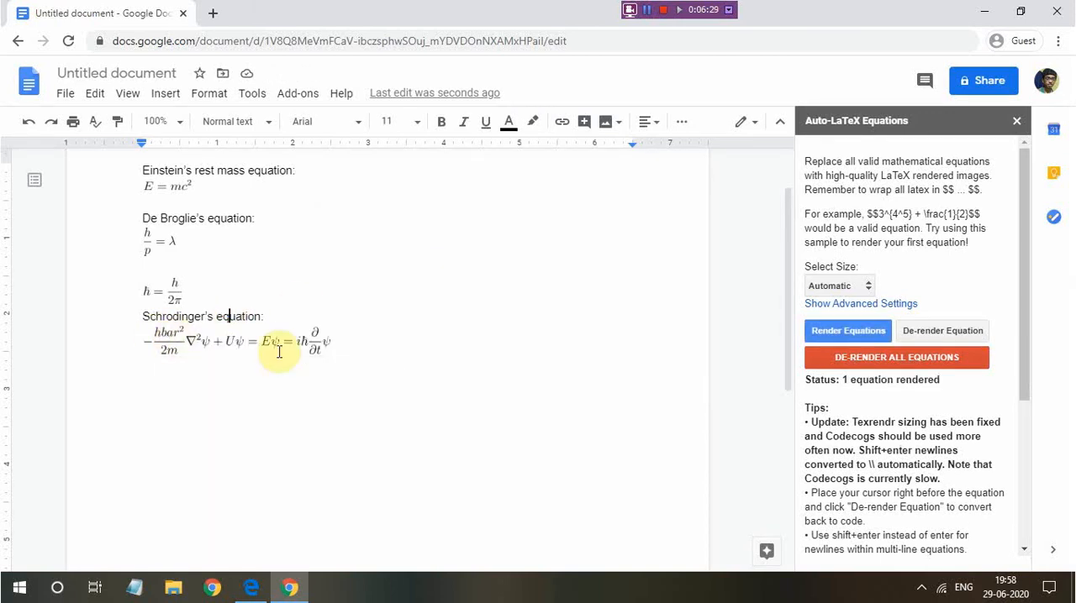
De-render Schrodinger's equation and correct hbar to \hbar in the numerator of its first fraction
{"action": "left_click", "coordinate": [144, 330]}
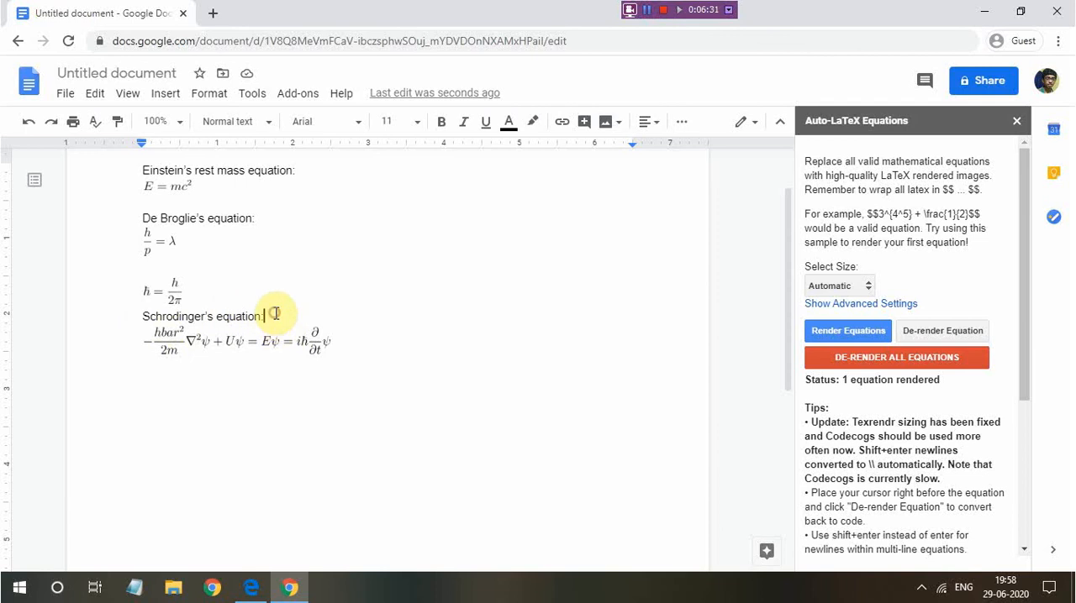
{"action": "left_click", "coordinate": [914, 331]}
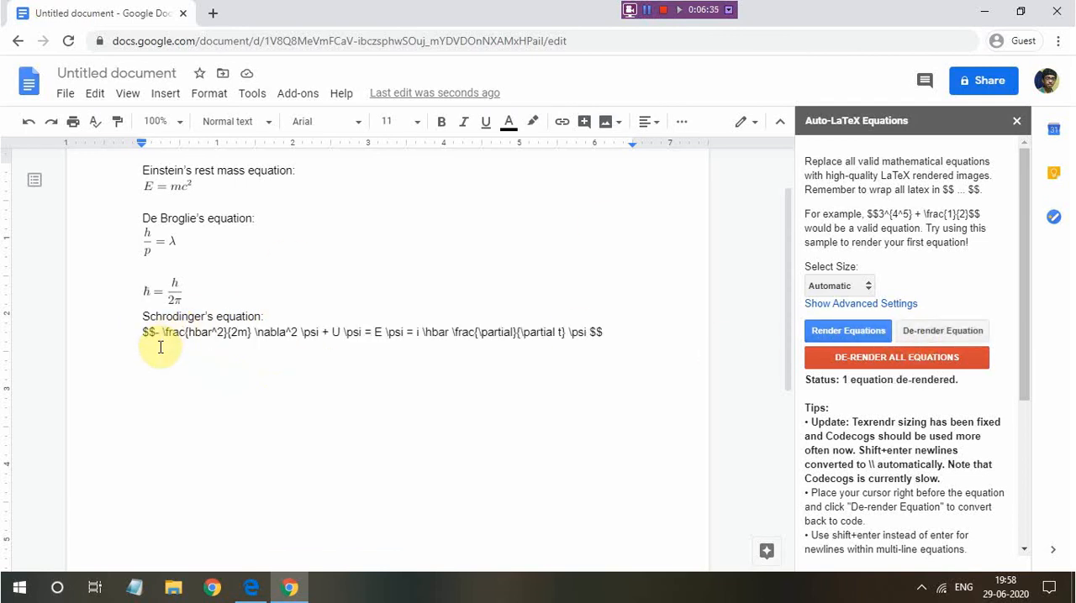
{"action": "left_click", "coordinate": [187, 332]}
{"action": "type", "text": "\\"}
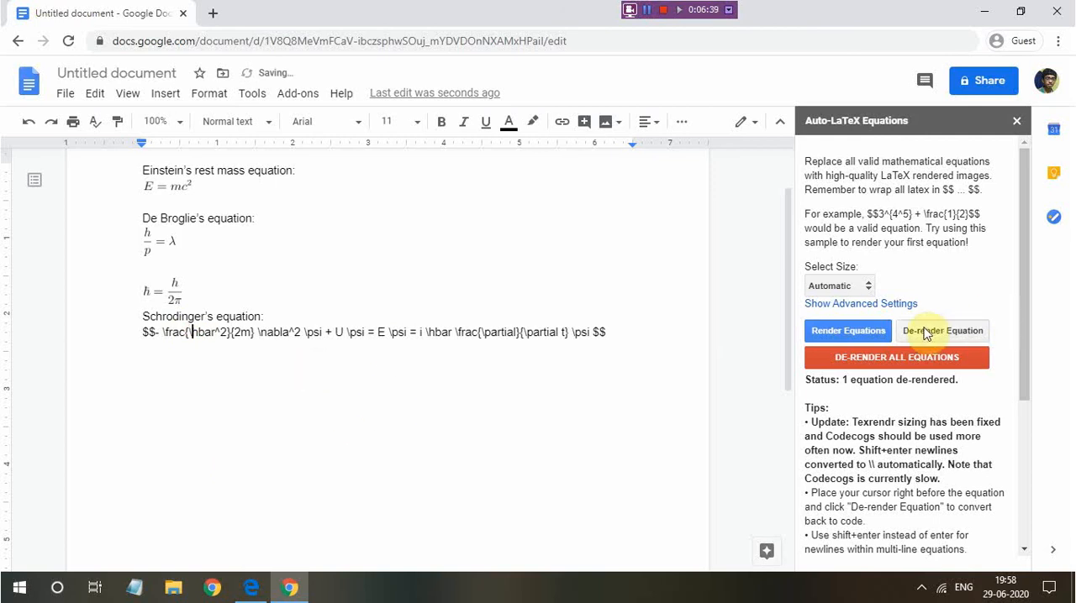
Render the corrected Schrodinger equation again and check the resulting formula
{"action": "left_click", "coordinate": [874, 331]}
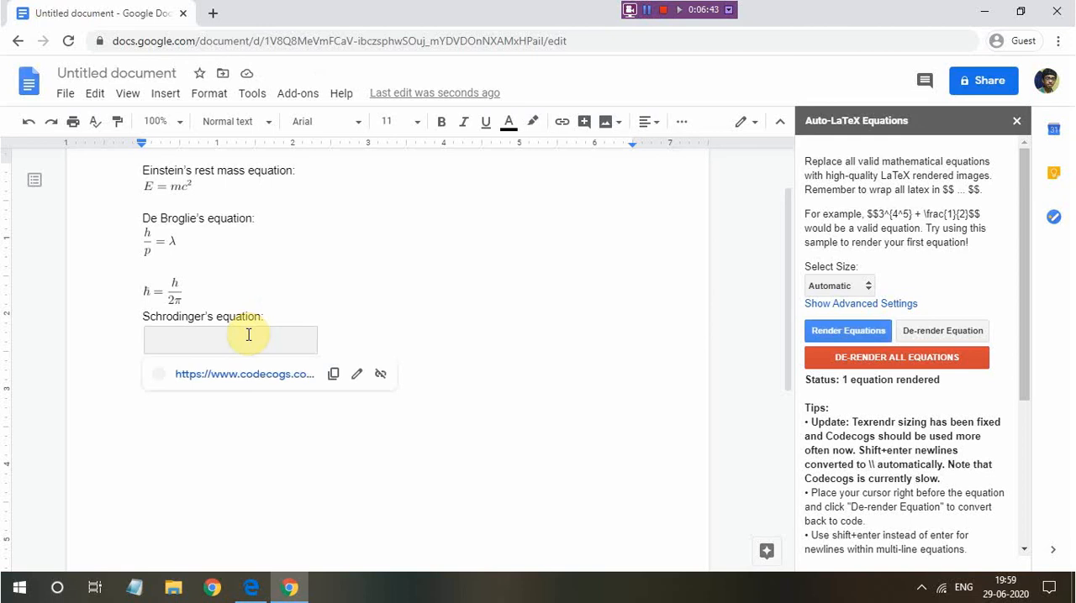
{"action": "left_click", "coordinate": [249, 319]}
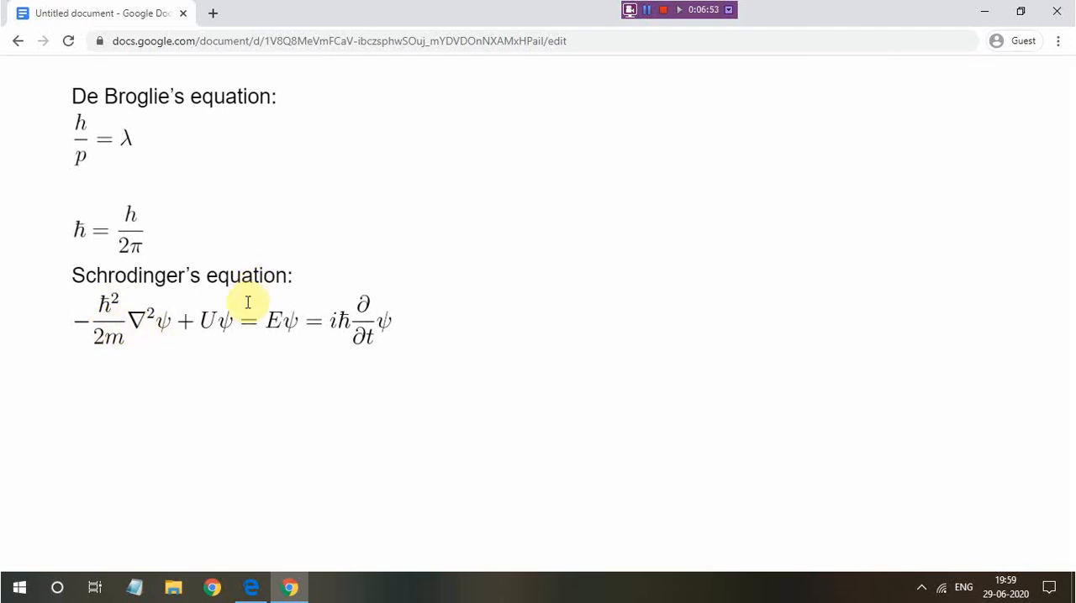
{"action": "scroll", "coordinate": [243, 321], "scroll_direction": "down", "scroll_amount": 1}
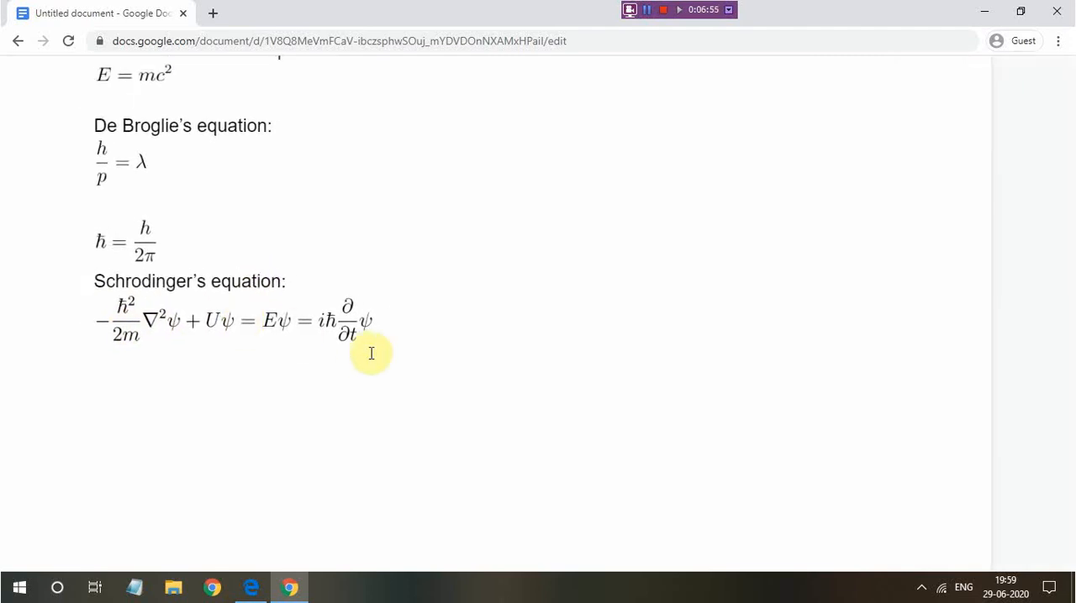
Start a new $$-delimited LaTeX line below the rendered Schrodinger equation, beginning with \nabla^2 =
{"action": "left_click", "coordinate": [380, 326]}
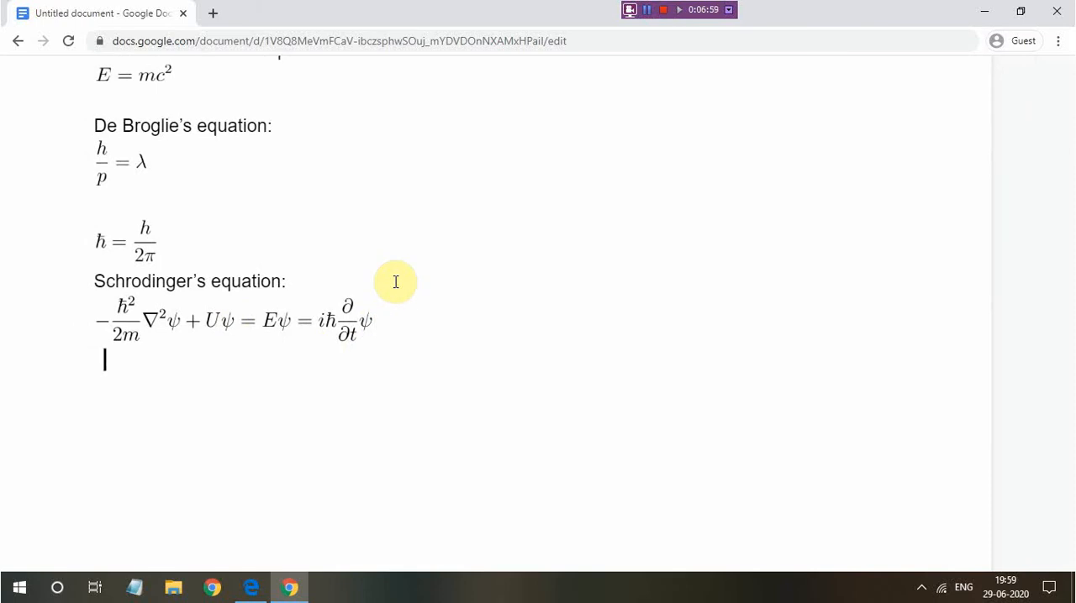
{"action": "type", "text": "$"}
{"action": "key", "text": "BackSpace"}
{"action": "key", "text": "Return"}
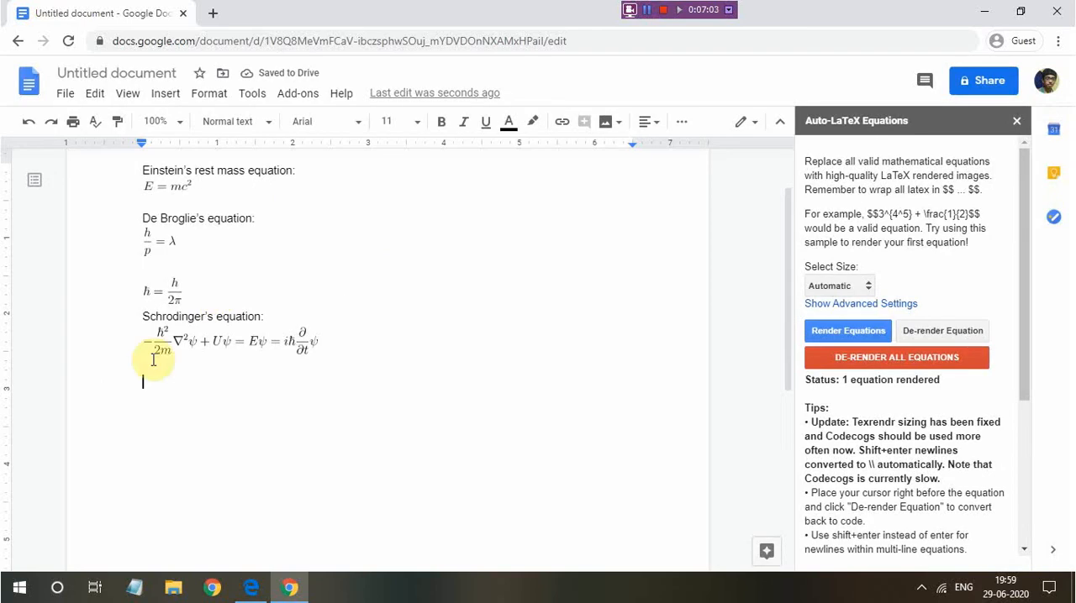
{"action": "type", "text": "$$"}
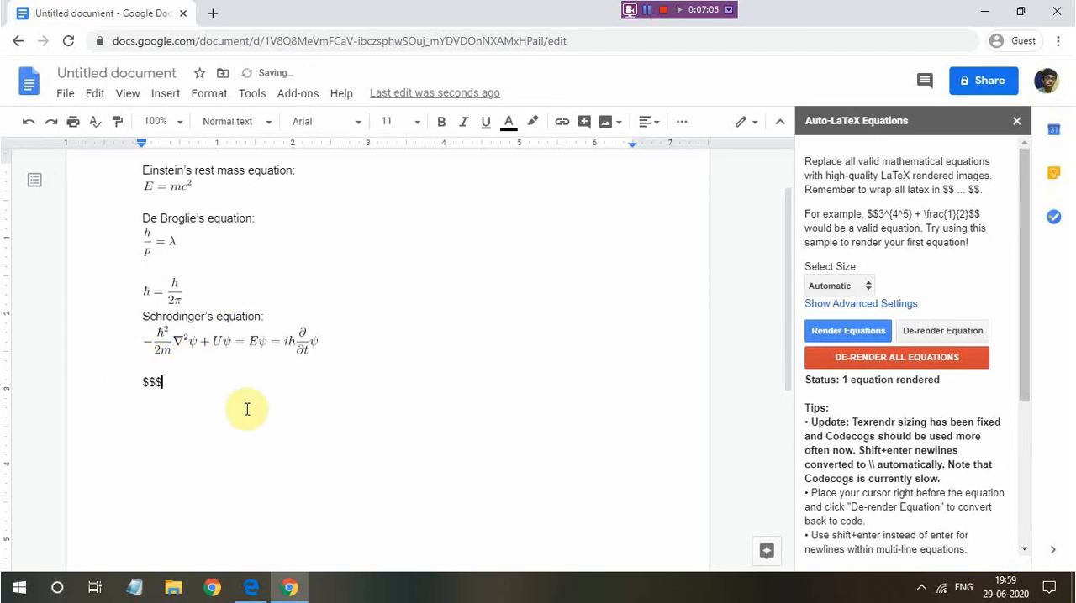
{"action": "type", "text": "\\nabla^2 = \\frac{}"}
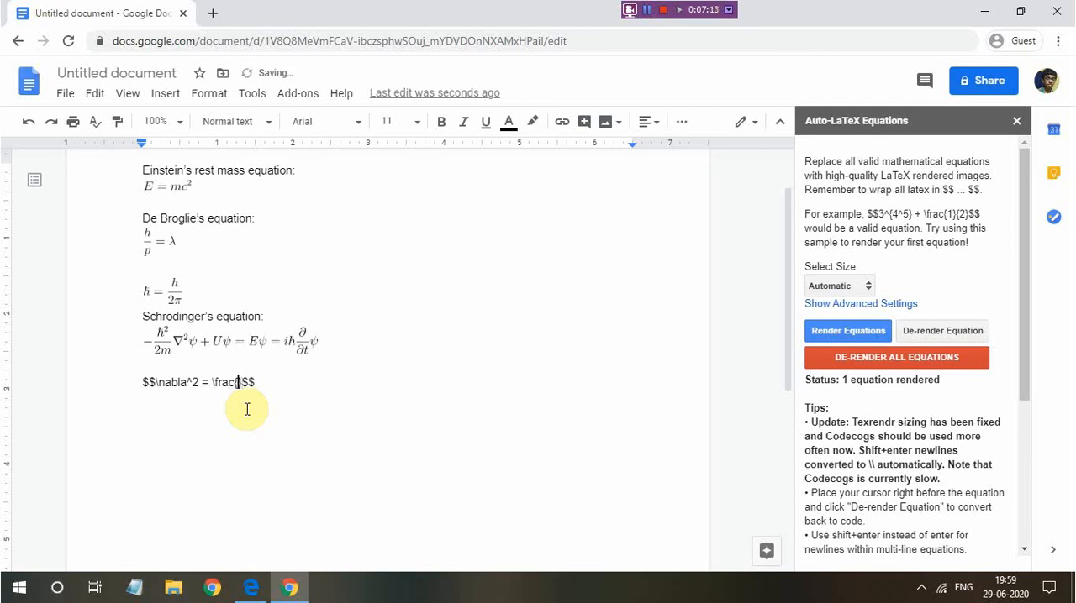
{"action": "type", "text": "{}"}
{"action": "type", "text": "\\partial^"}
{"action": "type", "text": "2"}
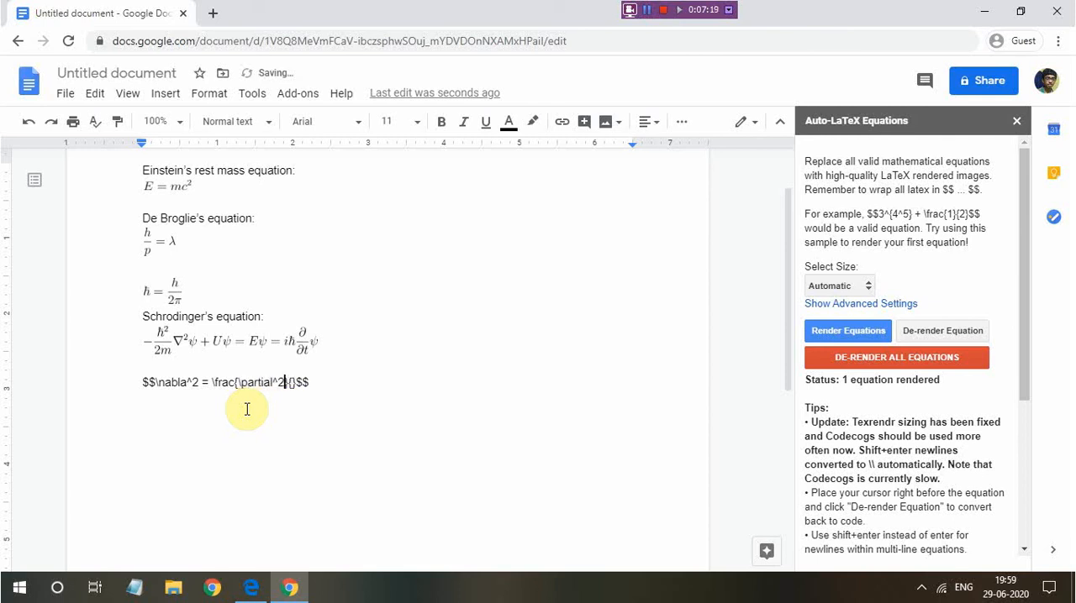
{"action": "type", "text": "partial x^2"}
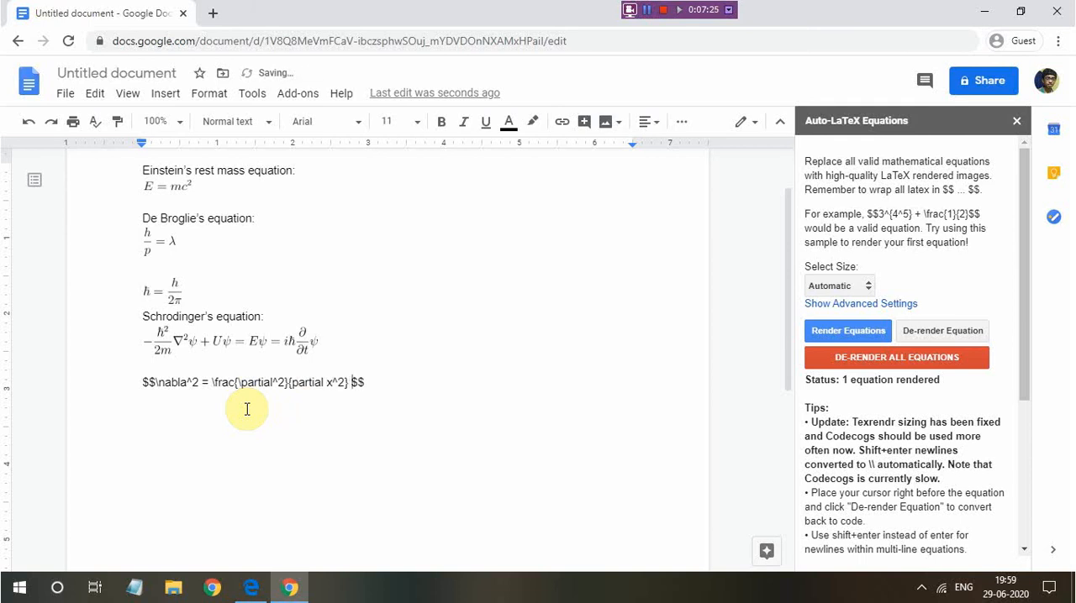
Insert \psi after \nabla^2 and append \psi + after the fraction in the new code line
{"action": "double_click", "coordinate": [197, 382]}
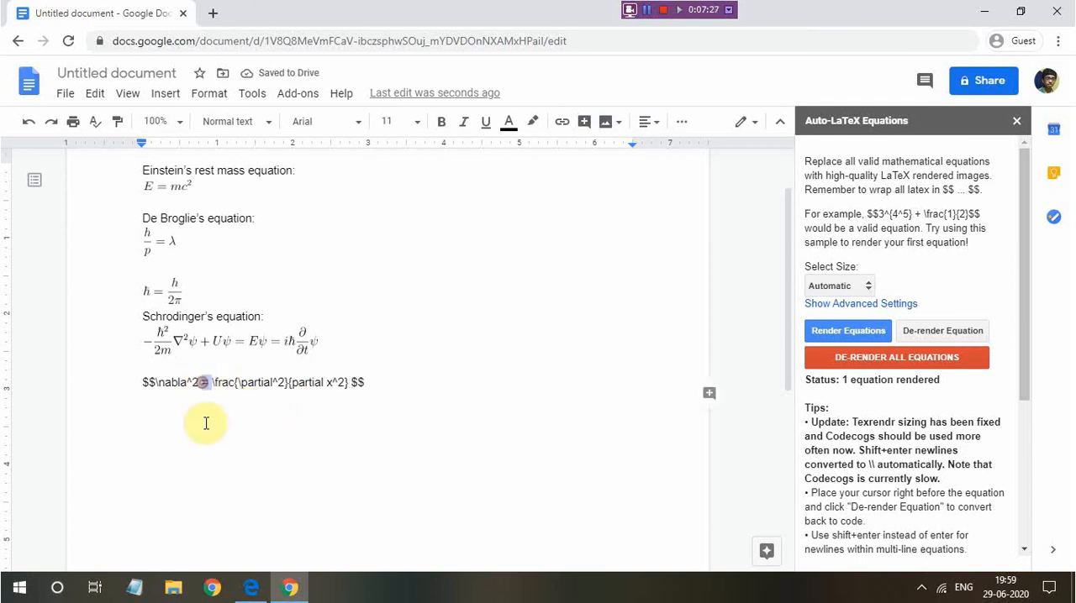
{"action": "left_click", "coordinate": [203, 383]}
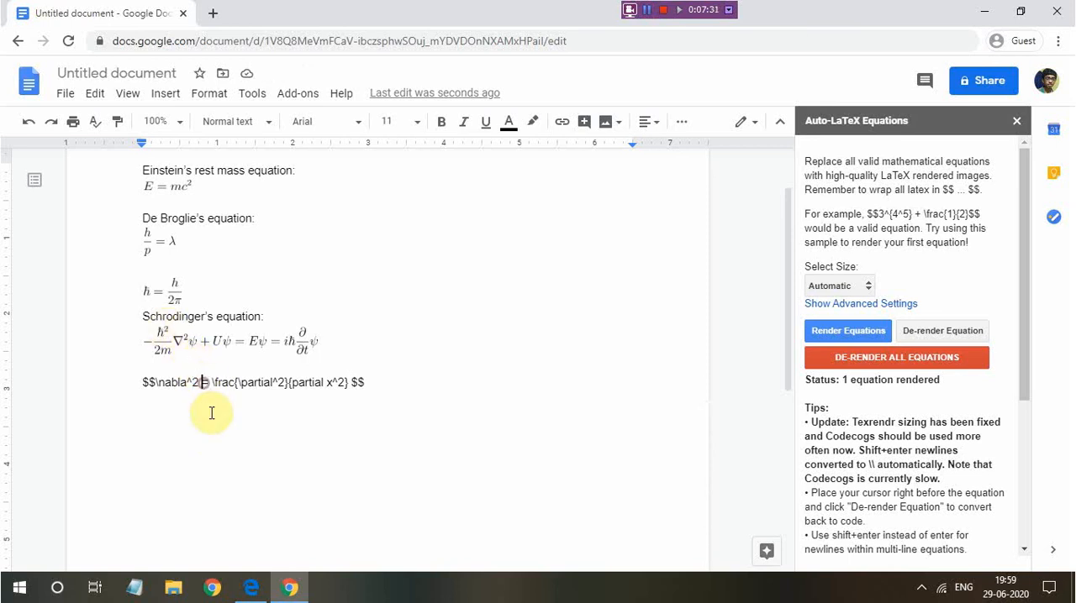
{"action": "type", "text": "\\psi"}
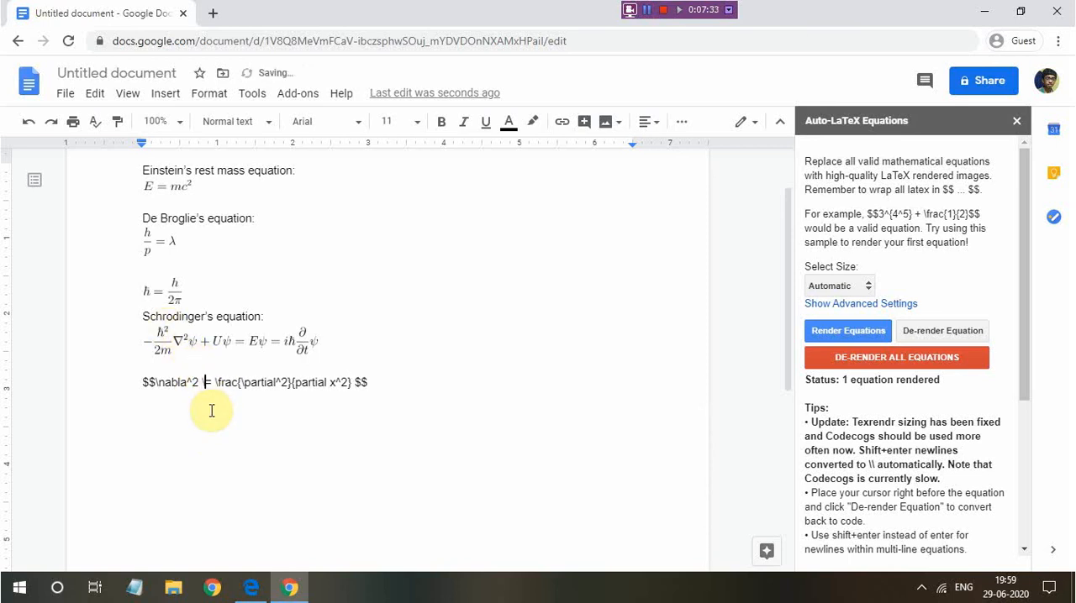
{"action": "left_click", "coordinate": [367, 385]}
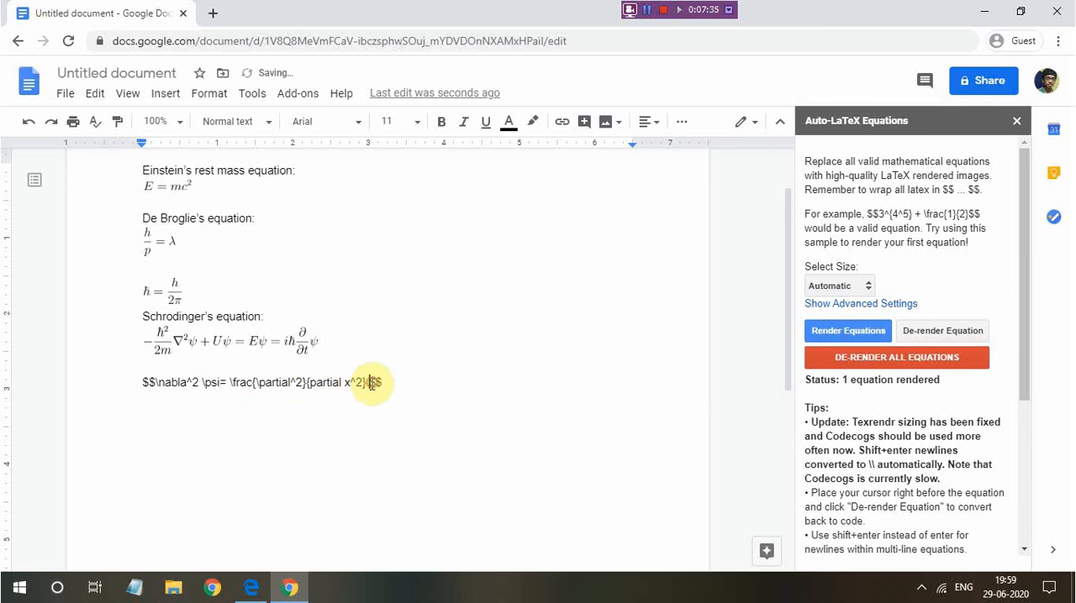
{"action": "type", "text": "\\psi +"}
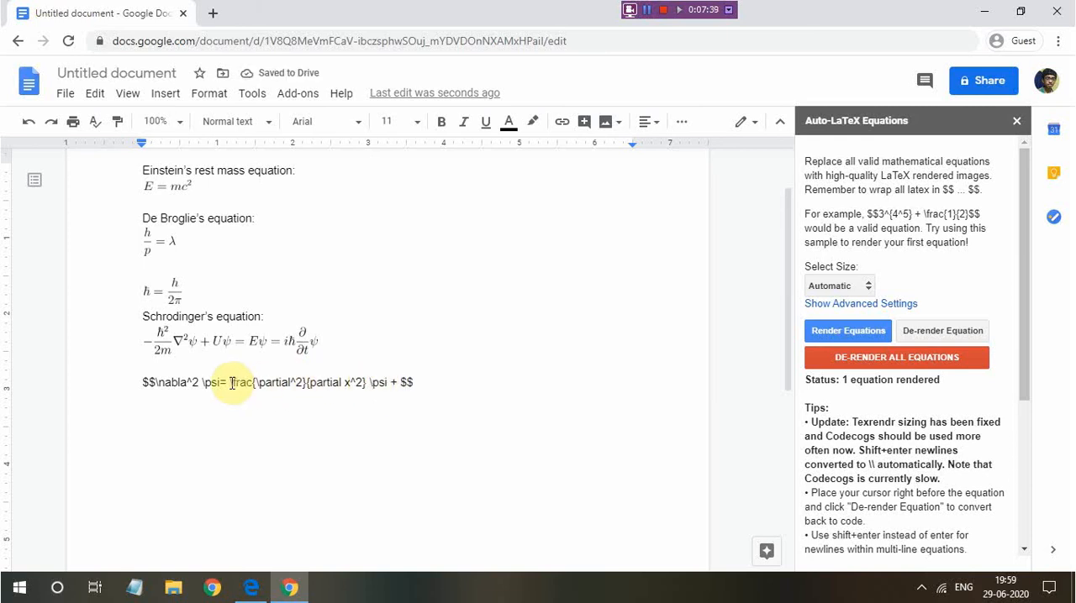
Copy the x^2 fraction together with its \psi and paste it after the plus sign
{"action": "left_click_drag", "start_coordinate": [232, 384], "coordinate": [389, 384]}
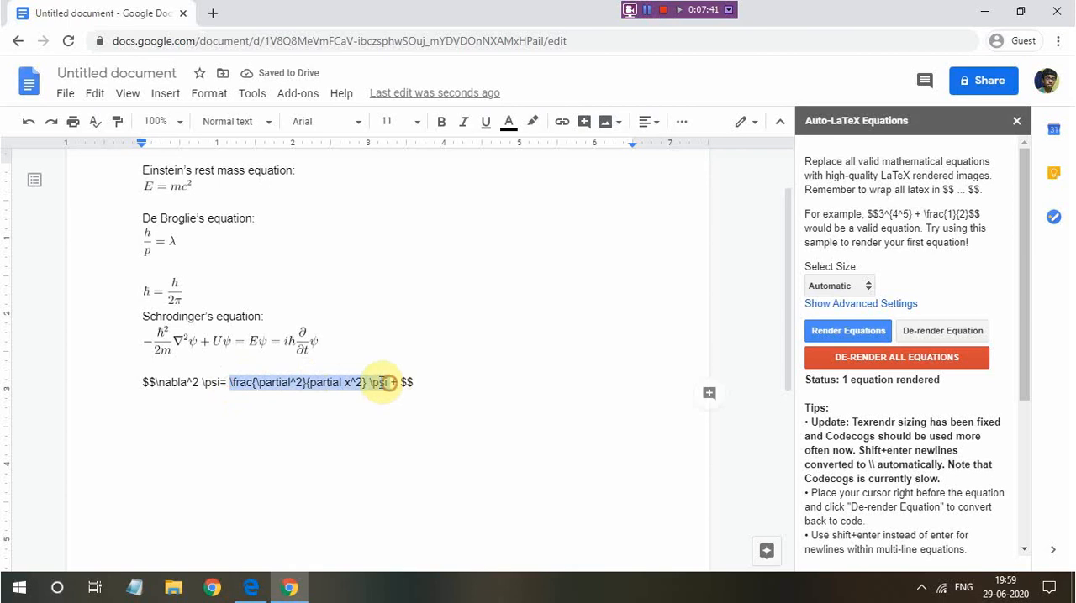
{"action": "left_click", "coordinate": [380, 384]}
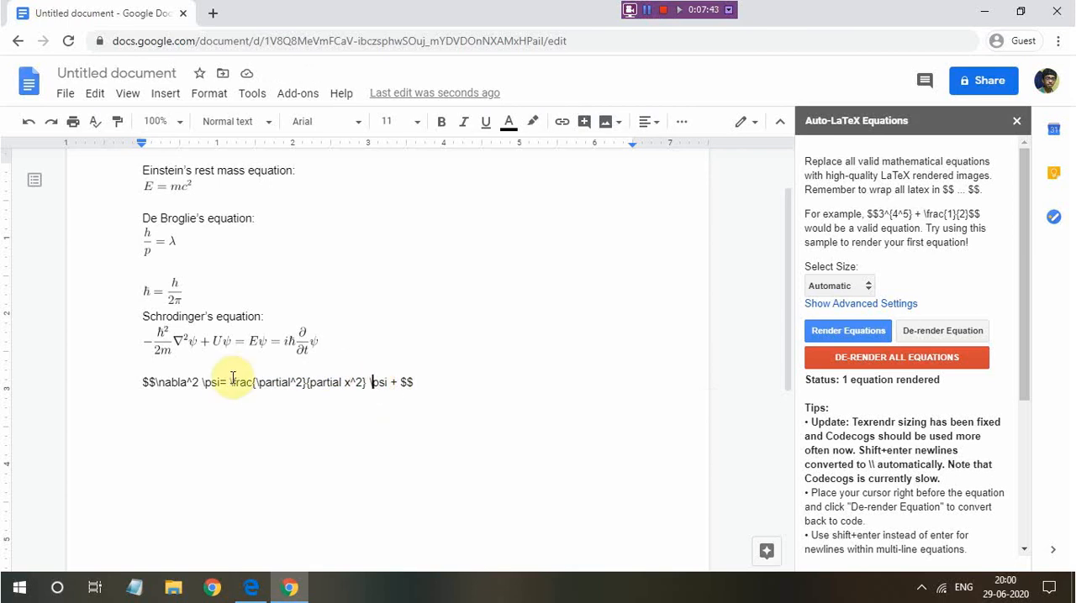
{"action": "left_click_drag", "start_coordinate": [232, 383], "coordinate": [388, 383]}
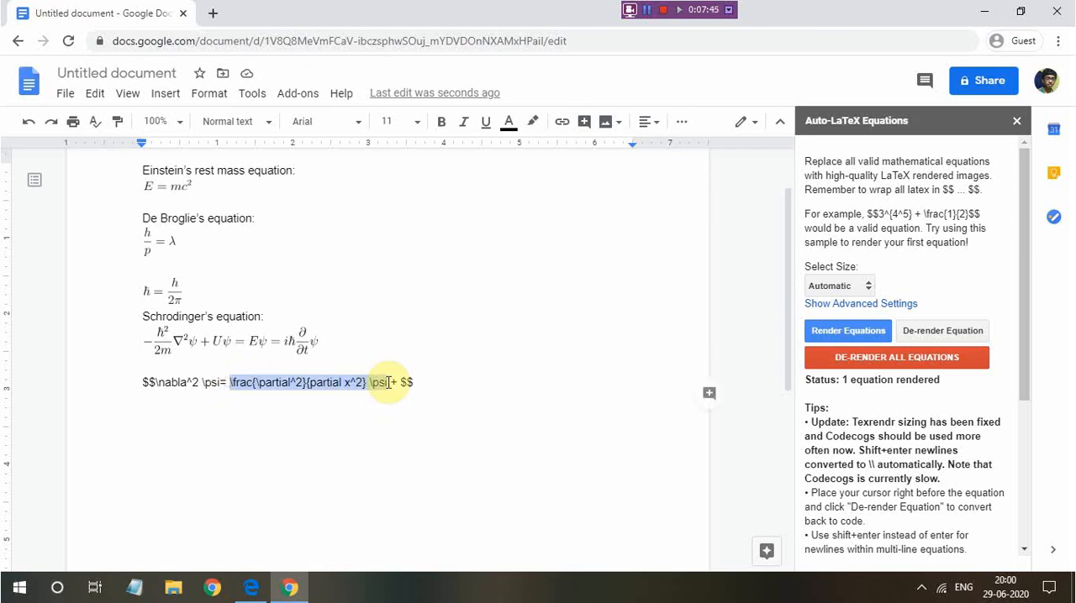
{"action": "right_click", "coordinate": [368, 384]}
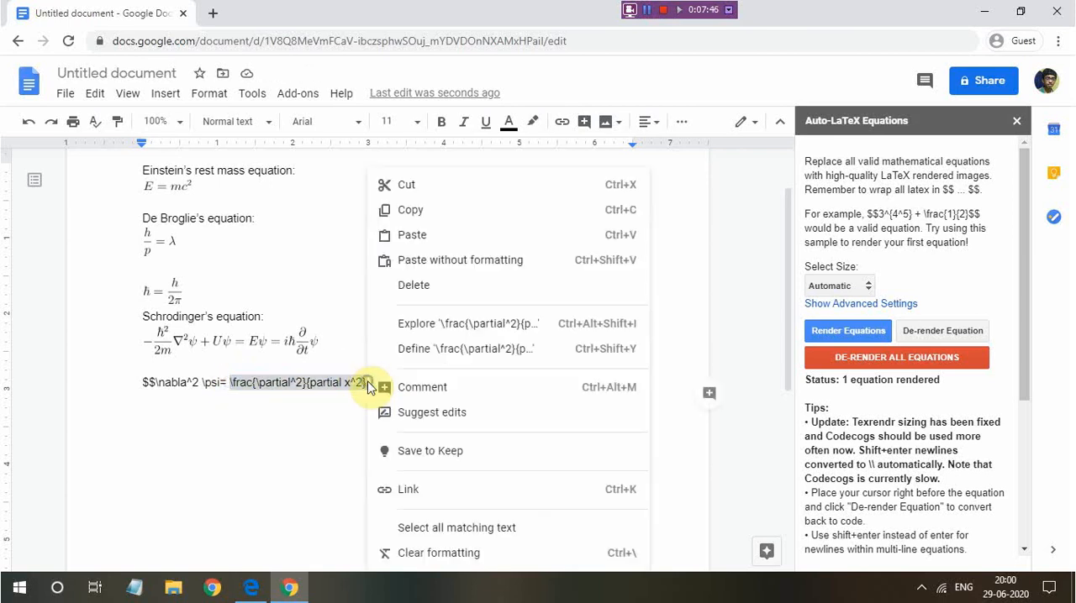
{"action": "left_click", "coordinate": [423, 211]}
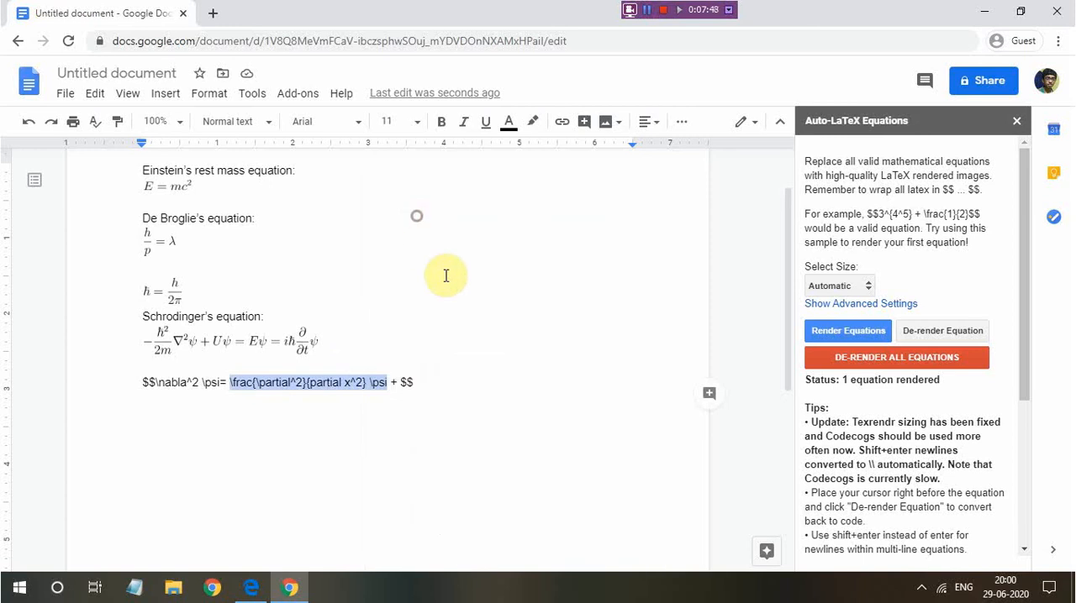
{"action": "left_click", "coordinate": [402, 382]}
{"action": "key", "text": "ctrl+v"}
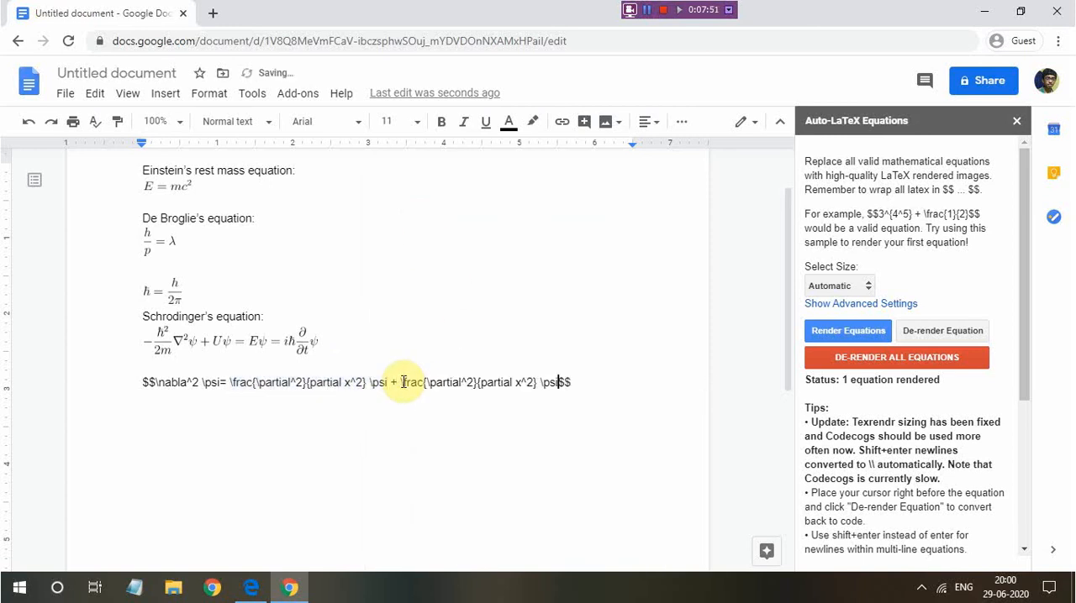
Change x to y in the pasted fraction's denominator and append + after its \psi
{"action": "left_click", "coordinate": [521, 382]}
{"action": "key", "text": "BackSpace"}
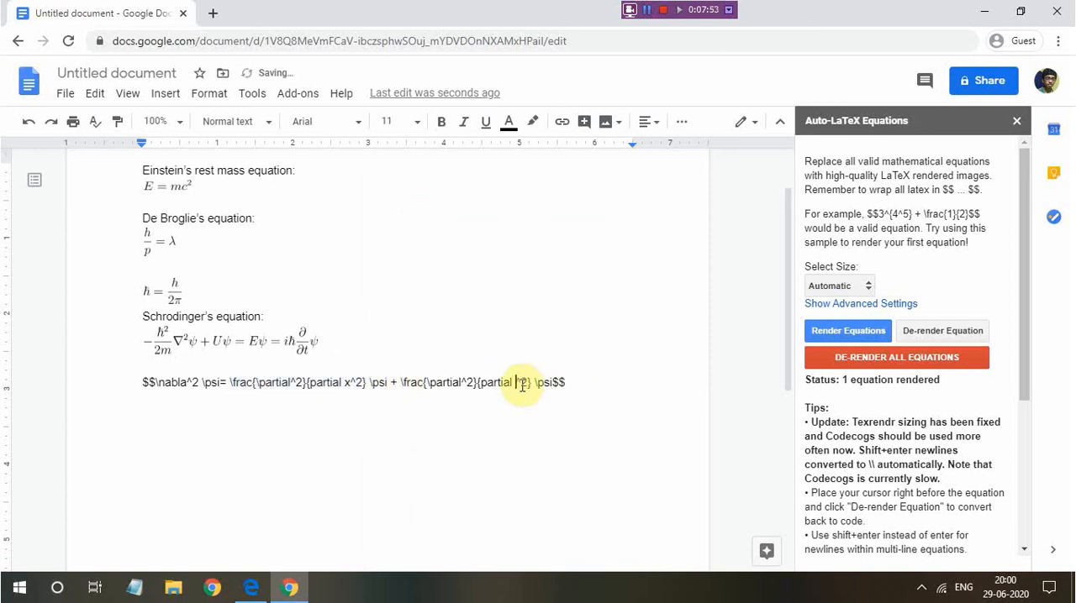
{"action": "type", "text": "y"}
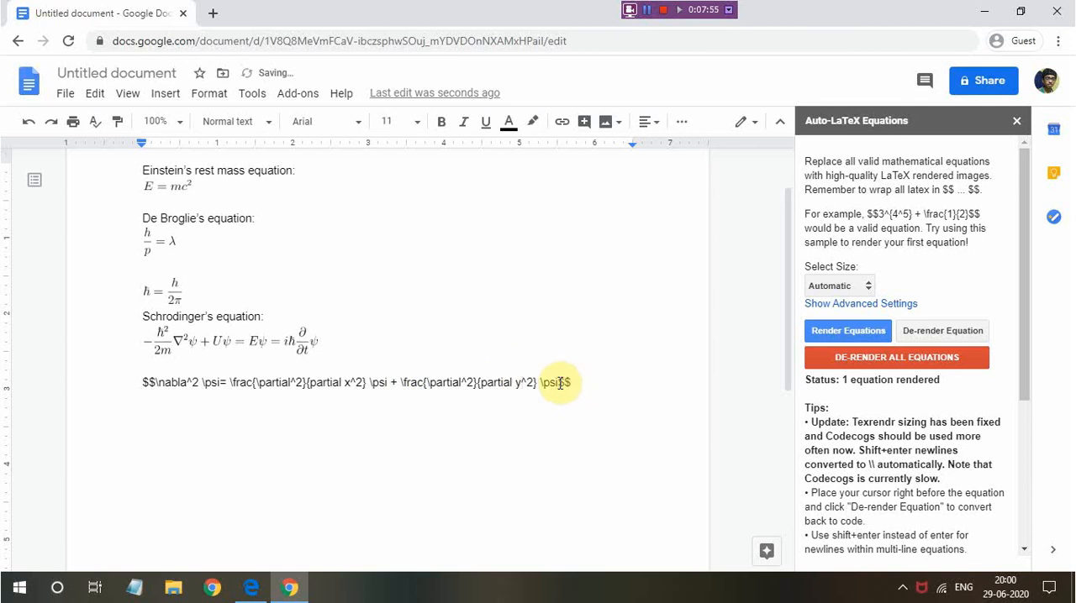
{"action": "left_click", "coordinate": [560, 382]}
{"action": "type", "text": "="}
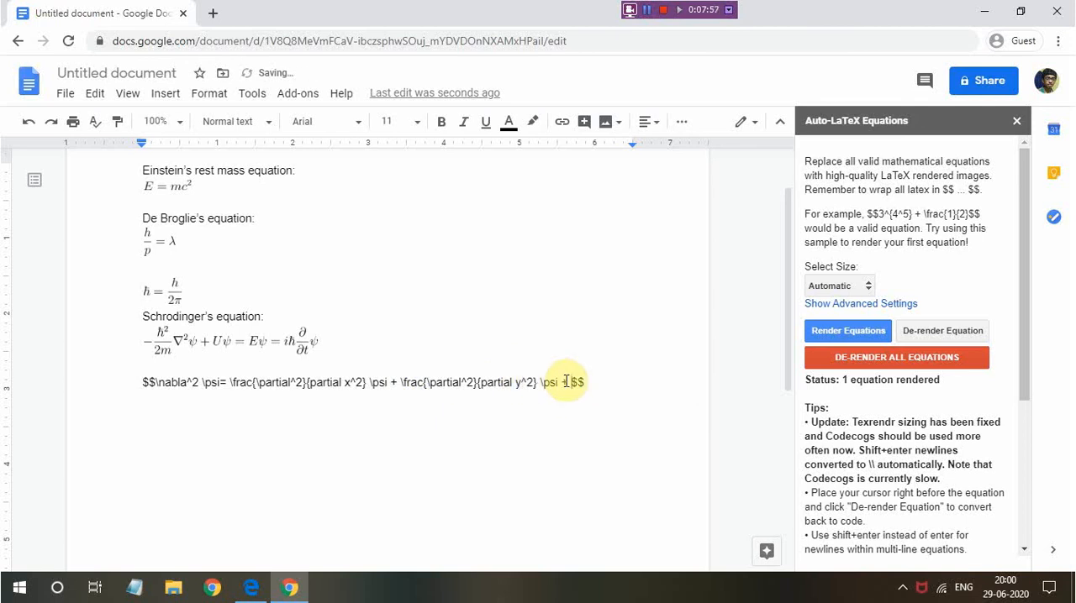
Paste the x^2 fraction with its \psi after the last plus sign, change its x to z, and render the equation
{"action": "key", "text": "ctrl+v"}
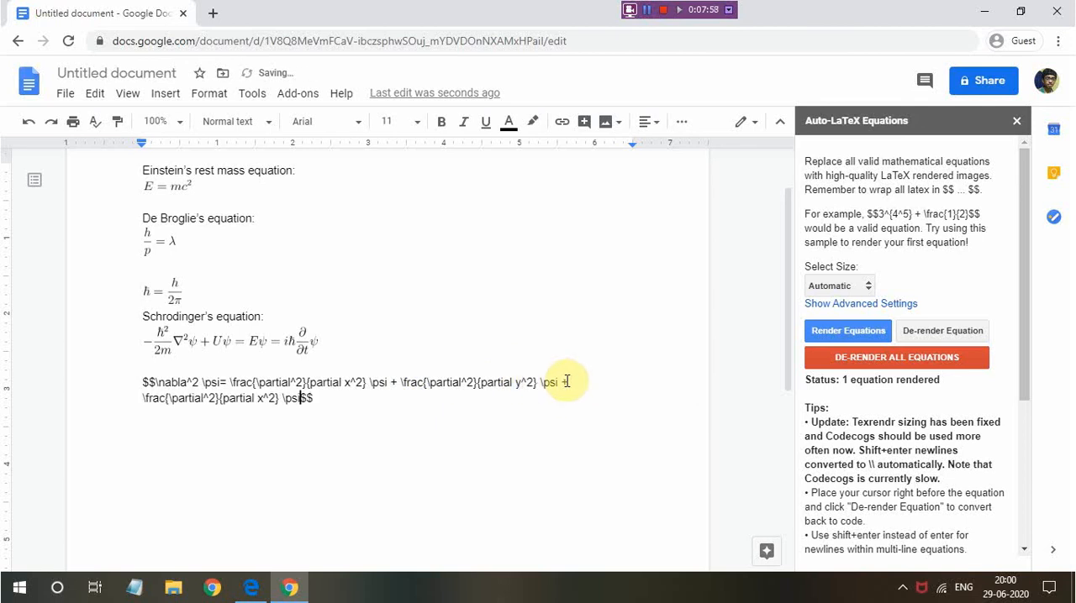
{"action": "left_click", "coordinate": [262, 399]}
{"action": "key", "text": "BackSpace"}
{"action": "type", "text": "z"}
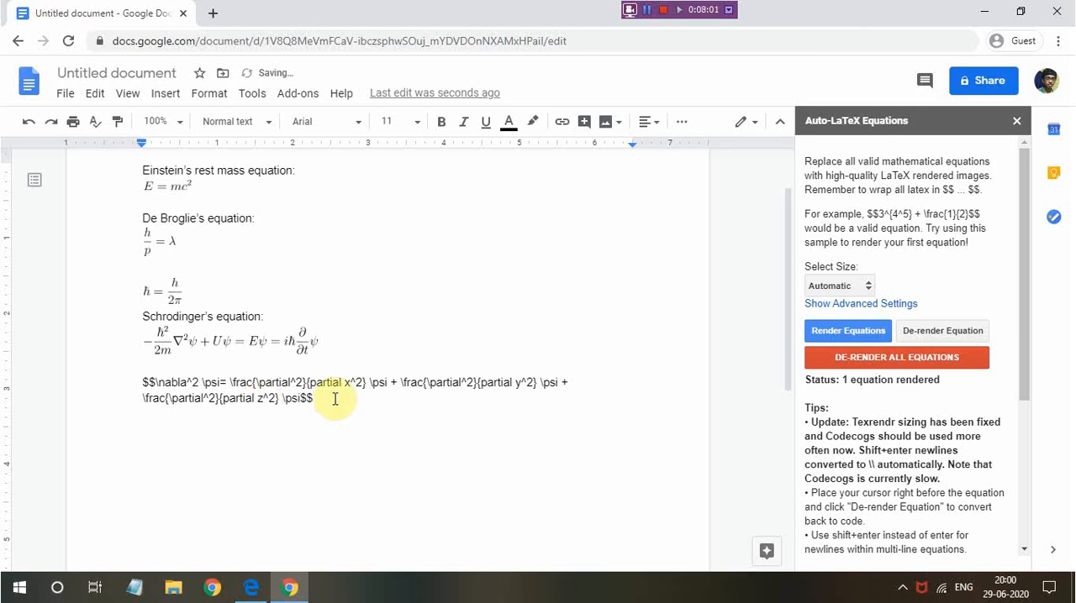
{"action": "left_click", "coordinate": [846, 331]}
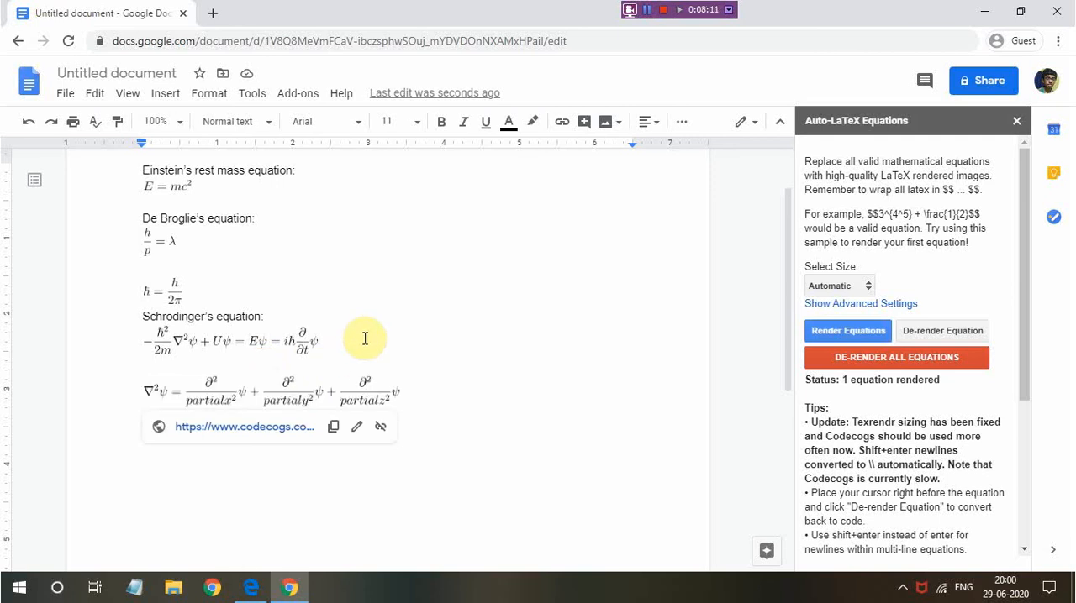
De-render the \nabla^2 \psi equation, add the missing backslash before partial in all three denominators, and render it again
{"action": "left_click", "coordinate": [925, 332]}
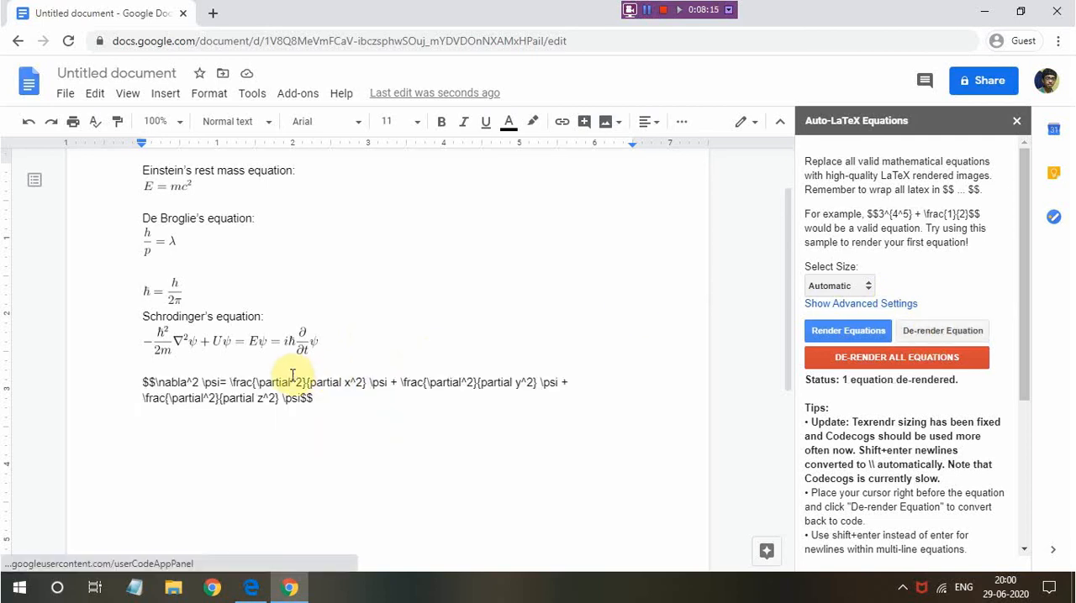
{"action": "left_click", "coordinate": [484, 382]}
{"action": "type", "text": "\\"}
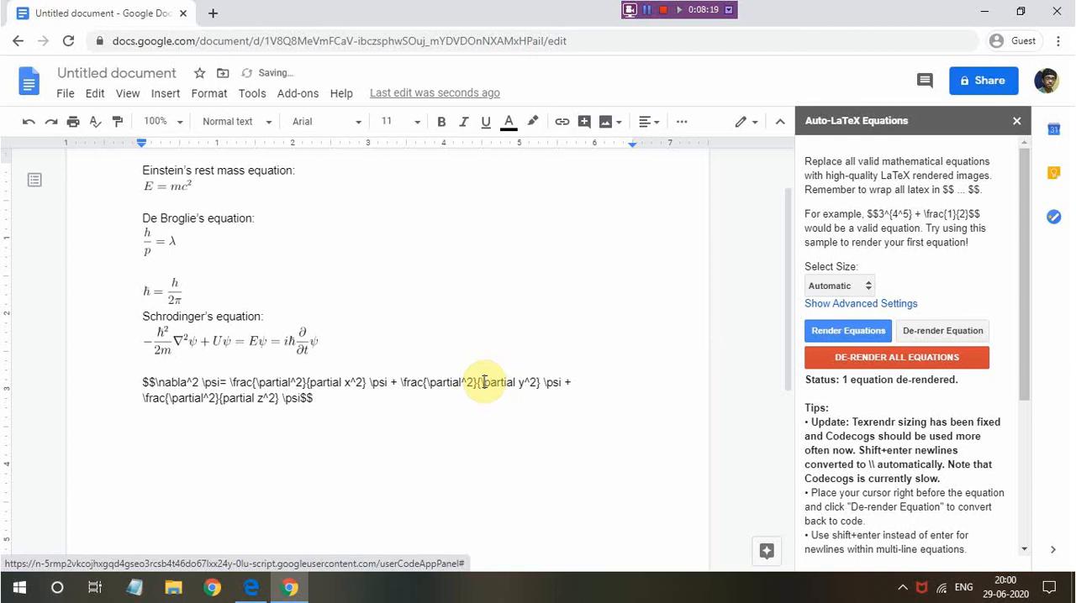
{"action": "left_click", "coordinate": [312, 382]}
{"action": "type", "text": "\\"}
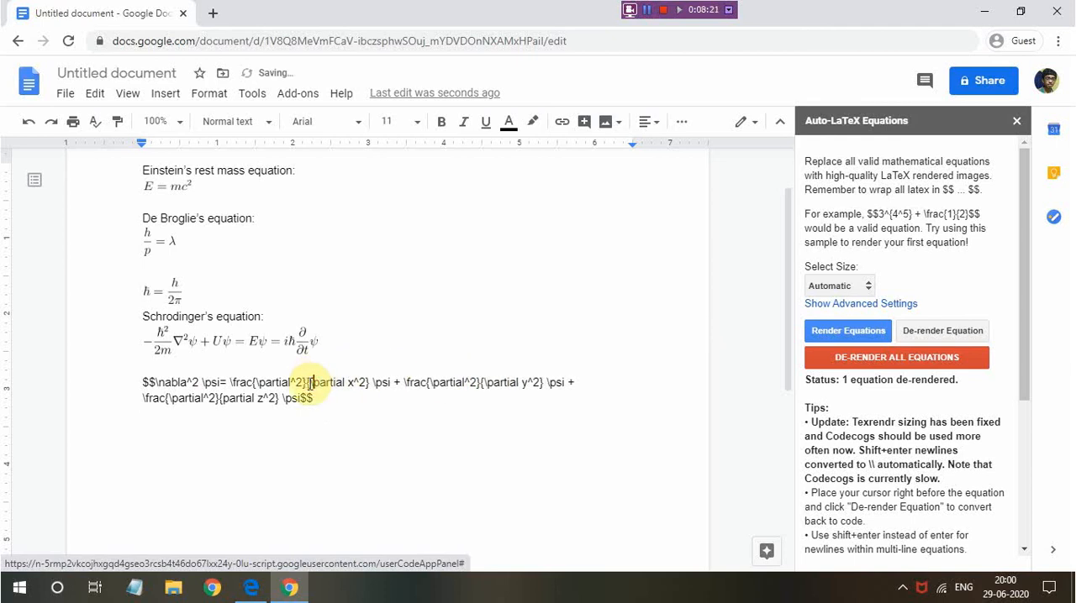
{"action": "left_click", "coordinate": [220, 397]}
{"action": "type", "text": "\\"}
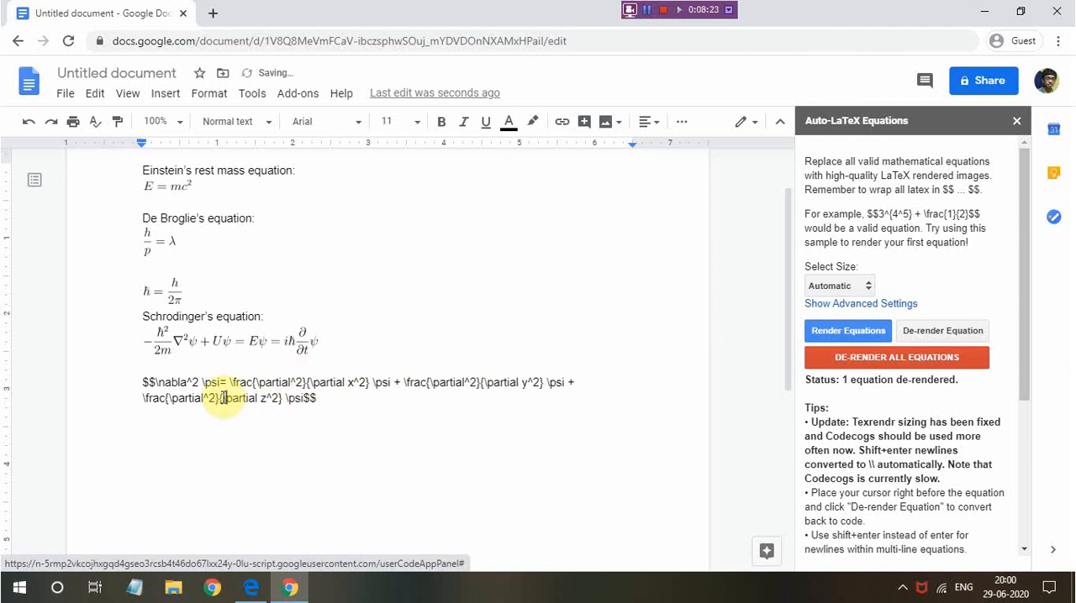
{"action": "left_click", "coordinate": [830, 330]}
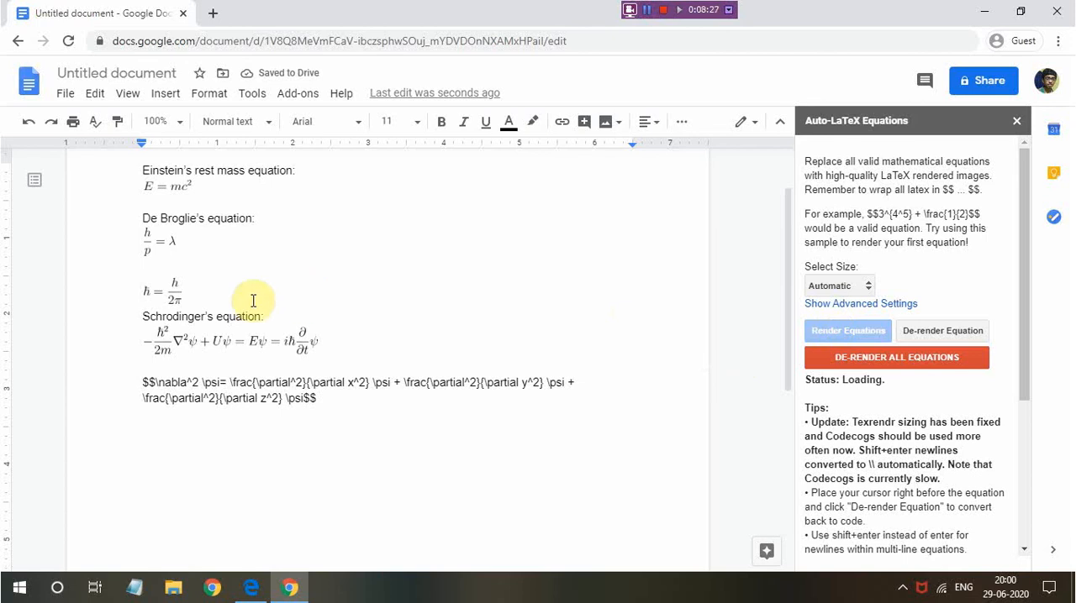
{"action": "left_click", "coordinate": [314, 381]}
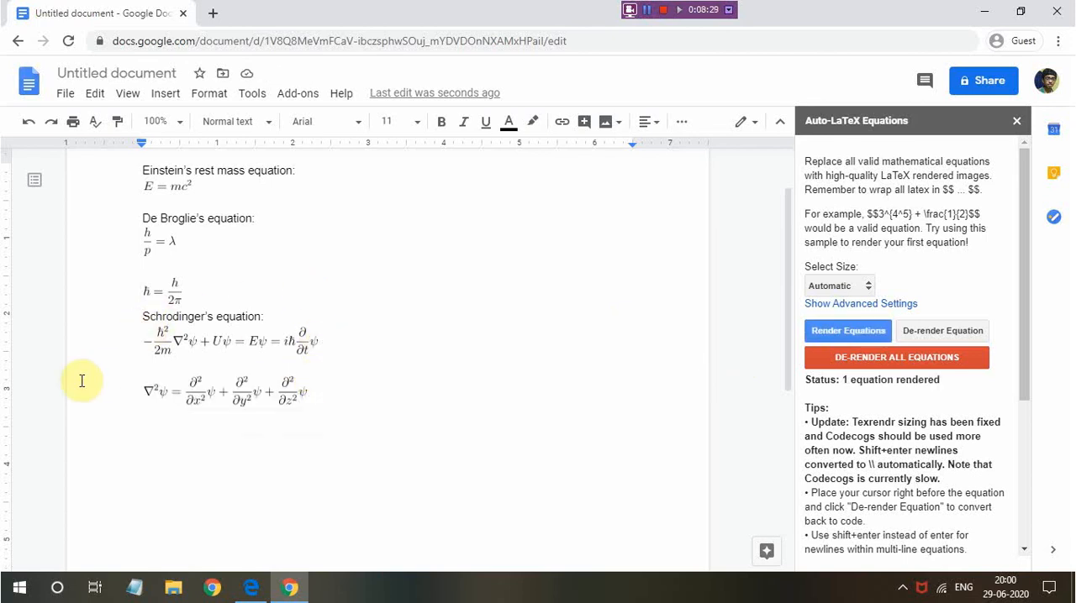
Move the rendered Schrodinger equation up onto the same line as its "Schrodinger's equation:" label
{"action": "scroll", "coordinate": [177, 390], "scroll_direction": "down", "scroll_amount": 1}
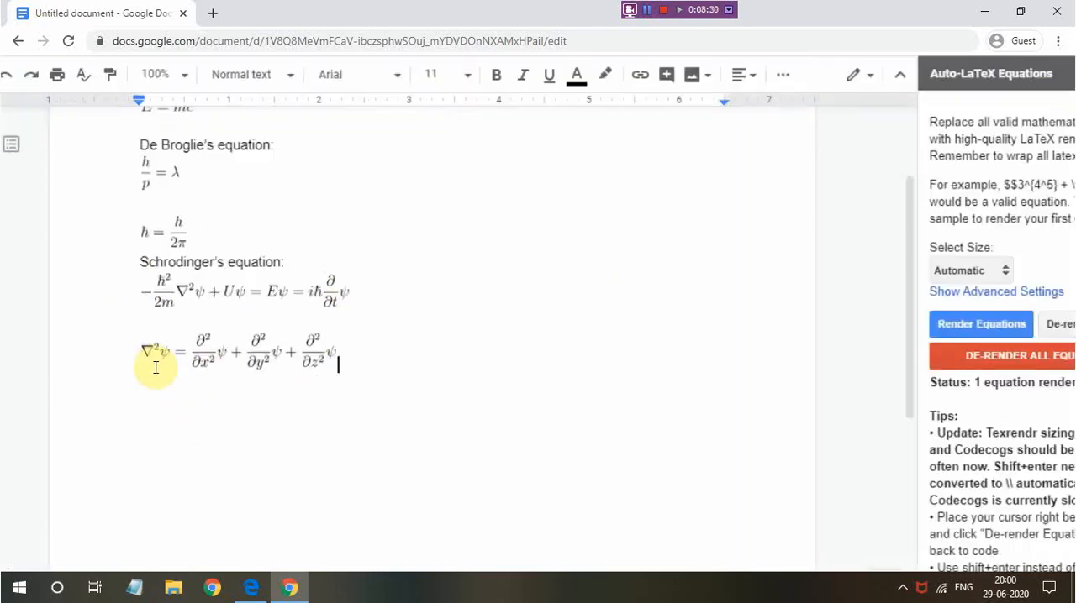
{"action": "scroll", "coordinate": [155, 368], "scroll_direction": "up", "scroll_amount": 4}
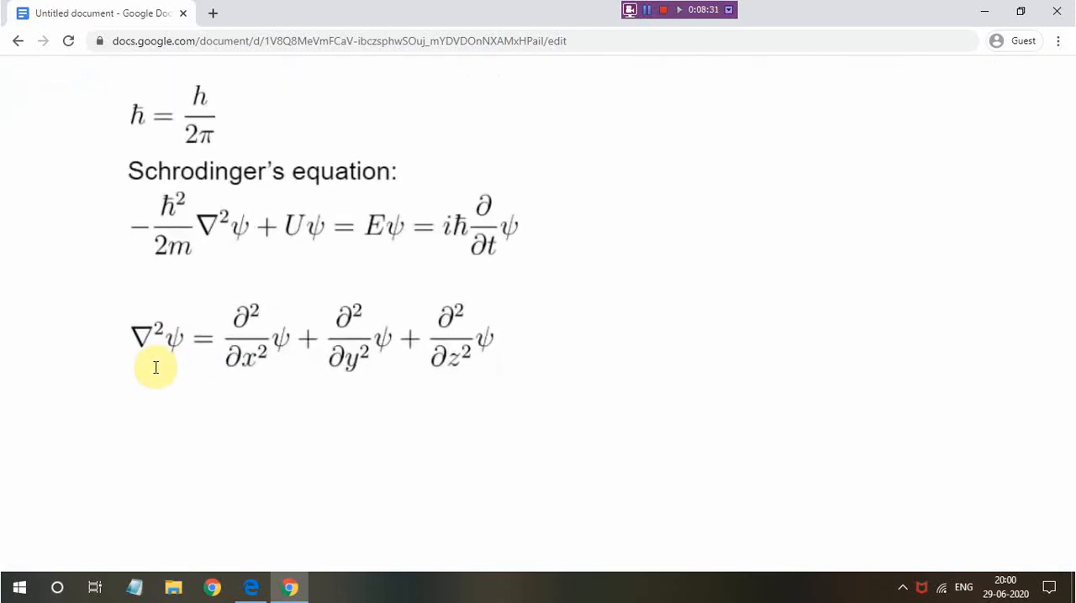
{"action": "scroll", "coordinate": [185, 361], "scroll_direction": "down", "scroll_amount": 2}
{"action": "scroll", "coordinate": [185, 361], "scroll_direction": "down", "scroll_amount": 2}
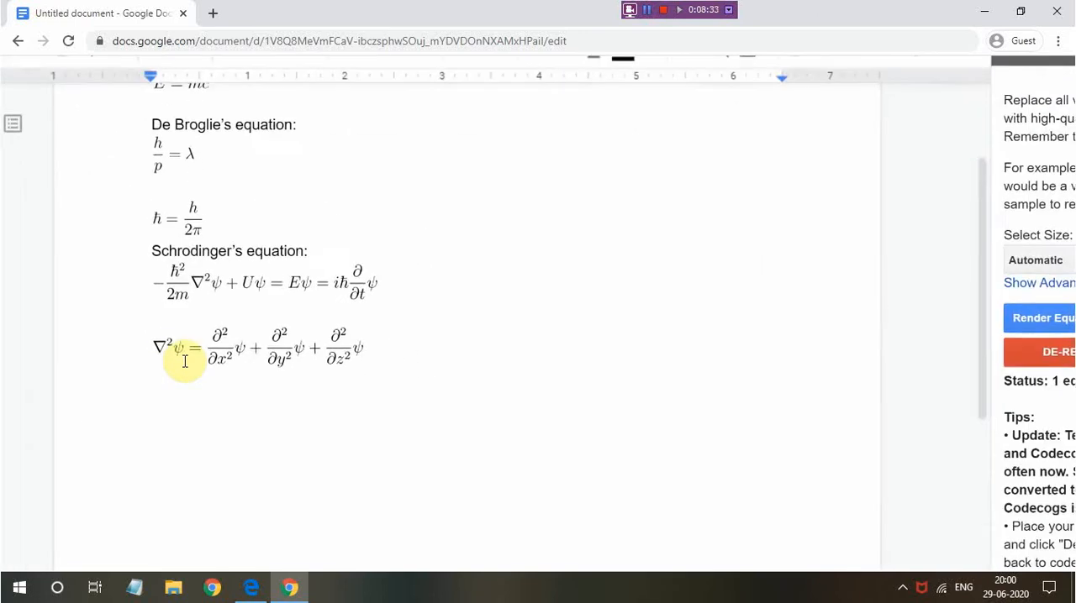
{"action": "scroll", "coordinate": [180, 353], "scroll_direction": "up", "scroll_amount": 3}
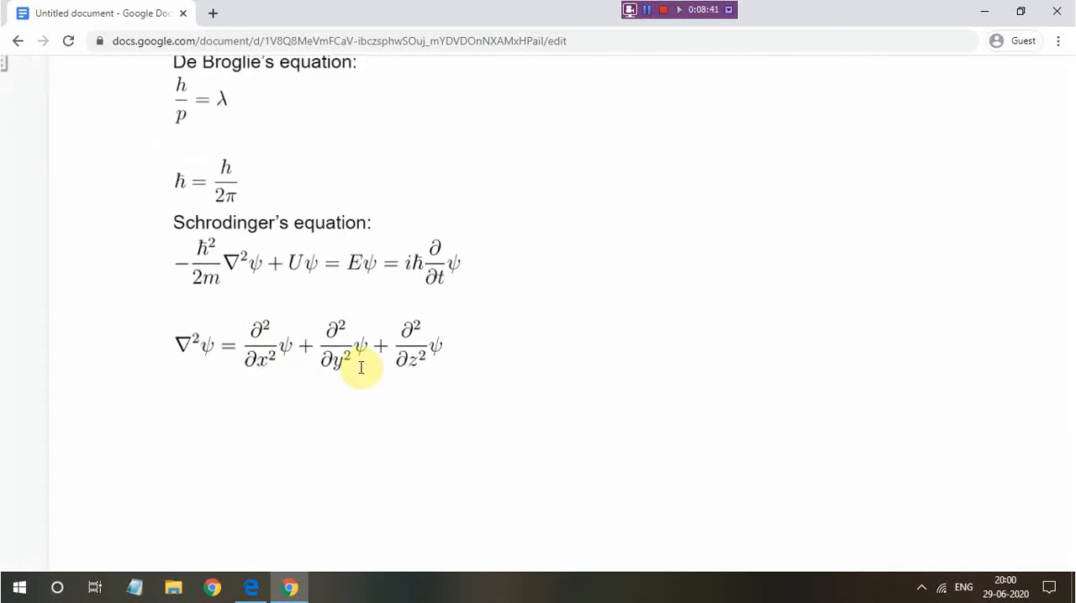
{"action": "scroll", "coordinate": [362, 368], "scroll_direction": "left", "scroll_amount": 1}
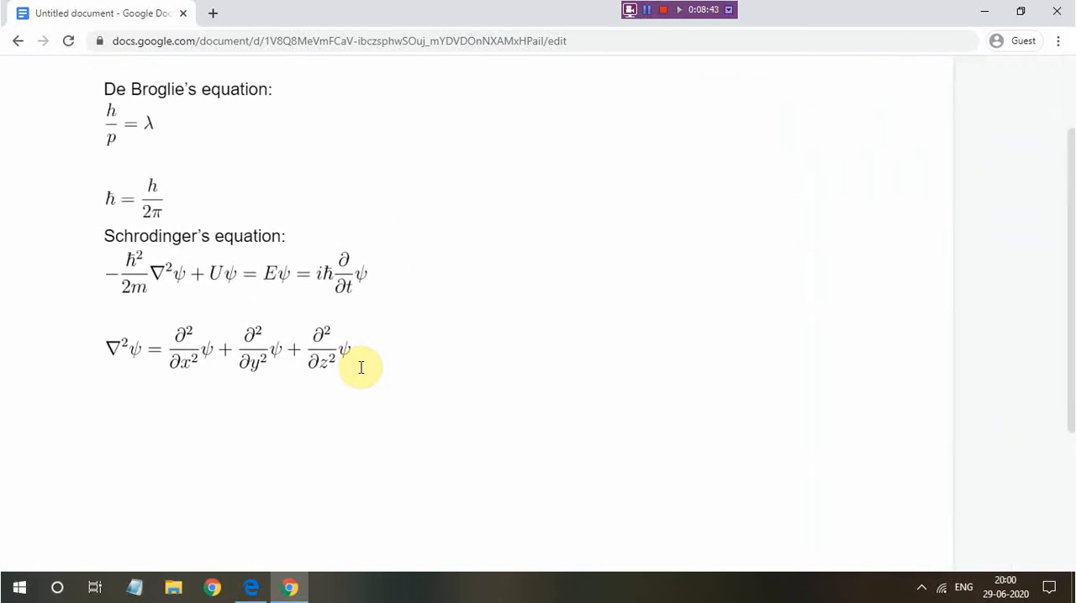
{"action": "left_click_drag", "start_coordinate": [104, 258], "coordinate": [348, 245]}
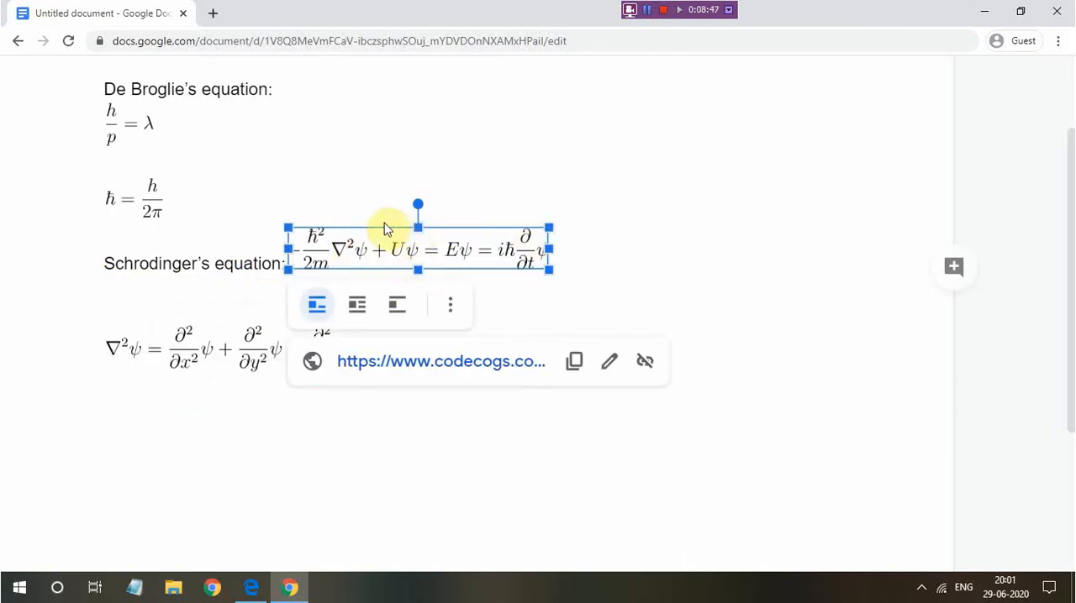
{"action": "left_click", "coordinate": [135, 267]}
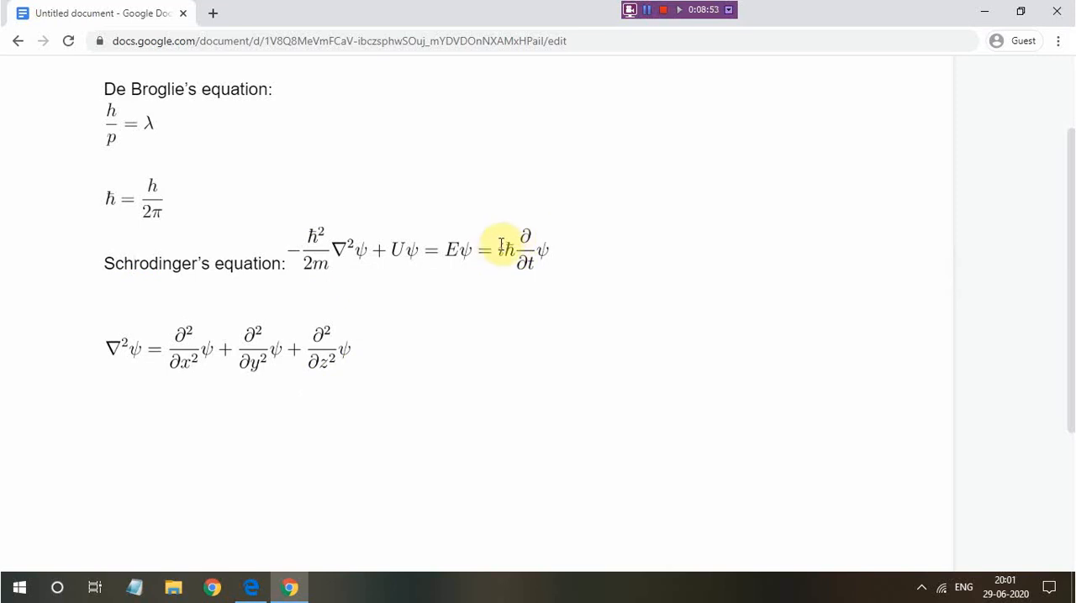
{"action": "left_click", "coordinate": [295, 252]}
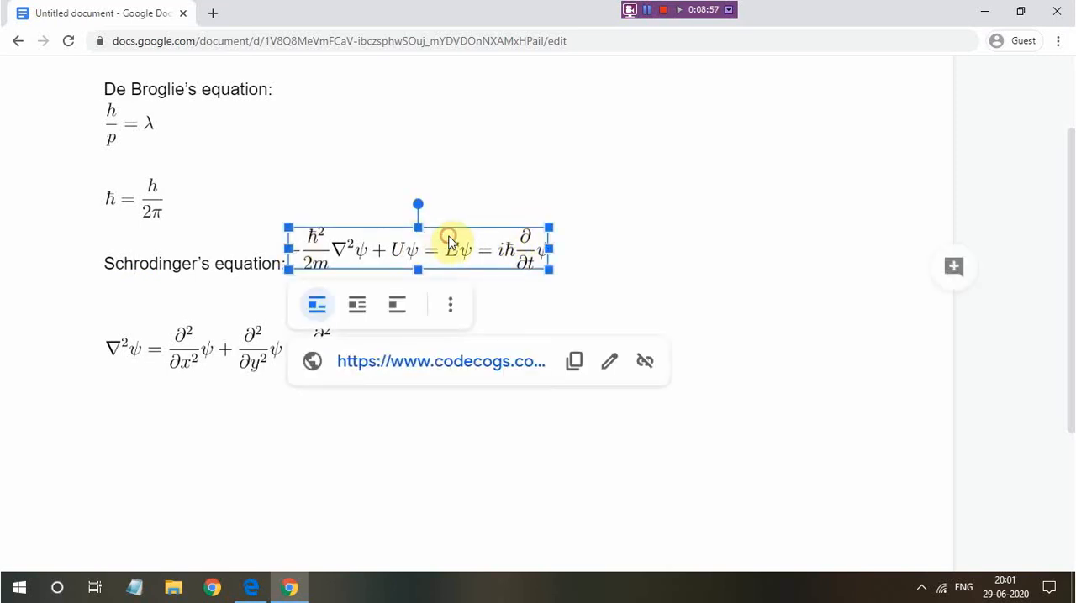
{"action": "left_click", "coordinate": [521, 282]}
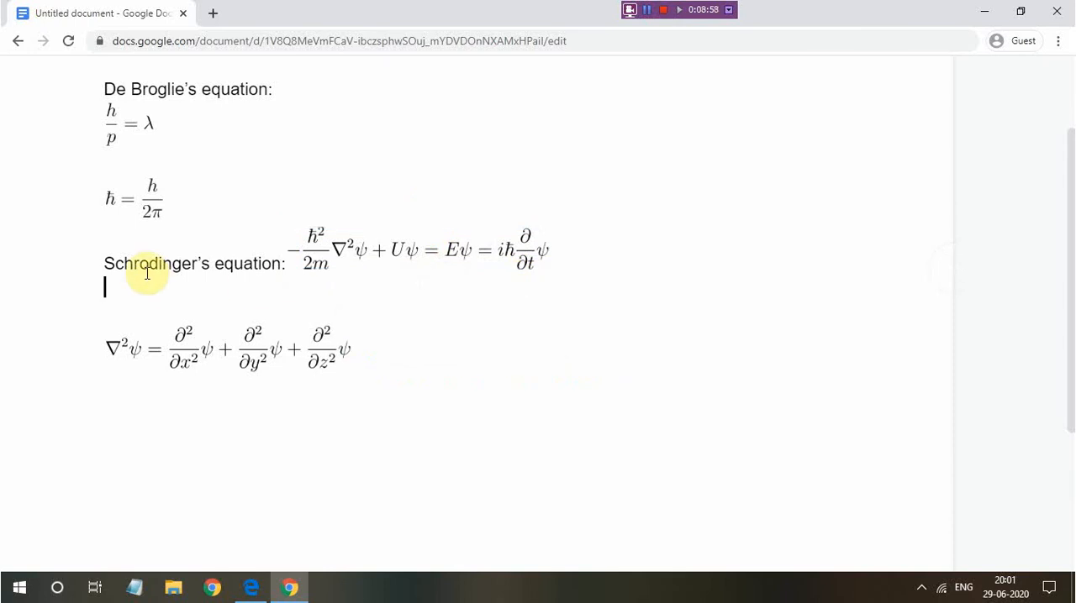
{"action": "left_click", "coordinate": [474, 248]}
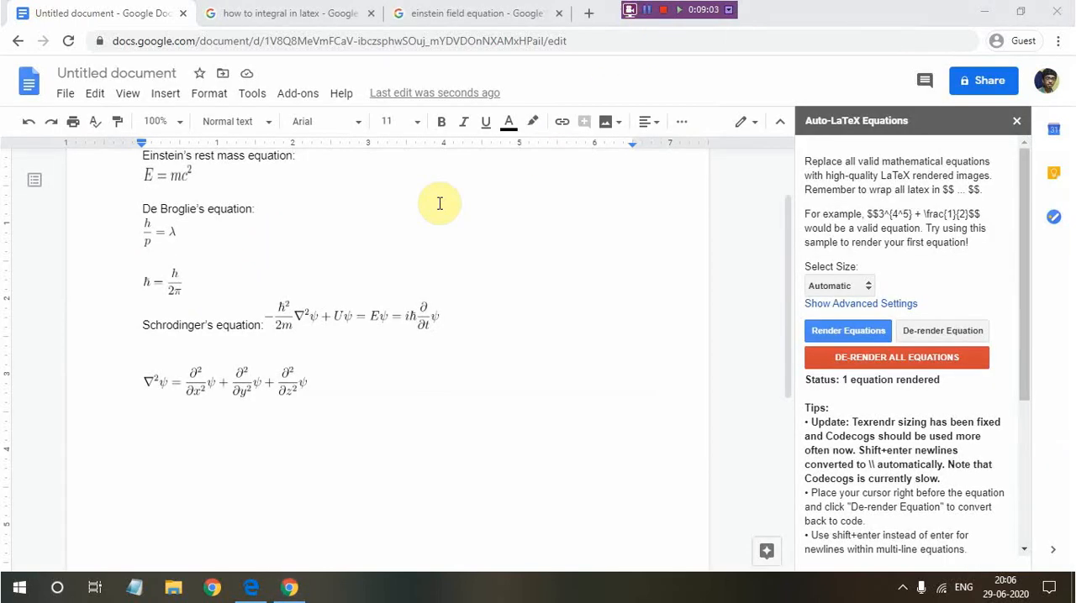
Add the heading "Einstein's field equation" on the line below the \nabla^2 \psi expansion
{"action": "left_click", "coordinate": [144, 425]}
{"action": "type", "text": "Einst"}
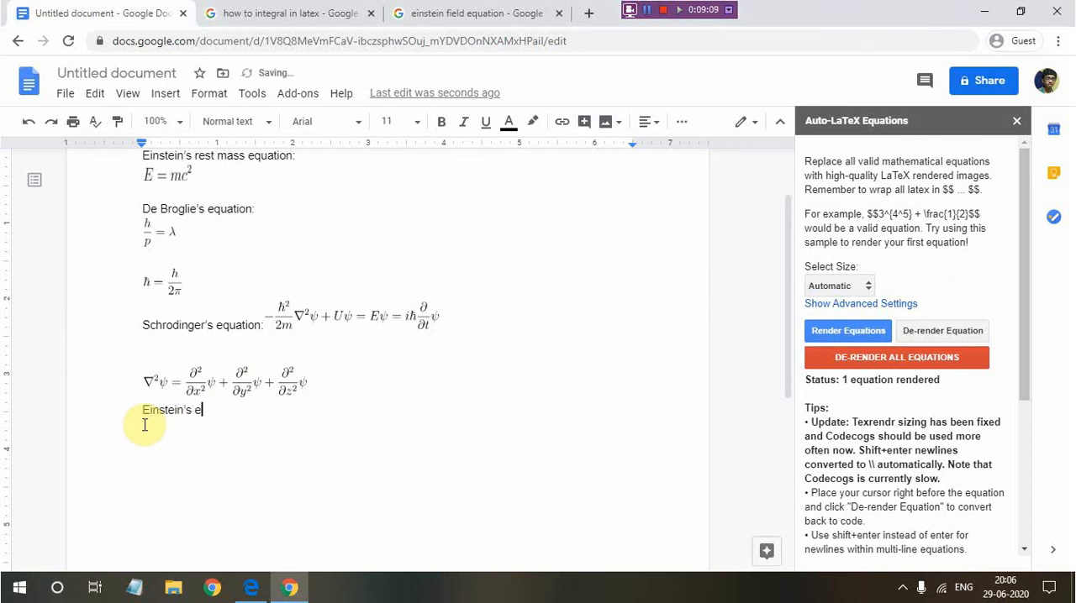
{"action": "type", "text": "ein's field equation"}
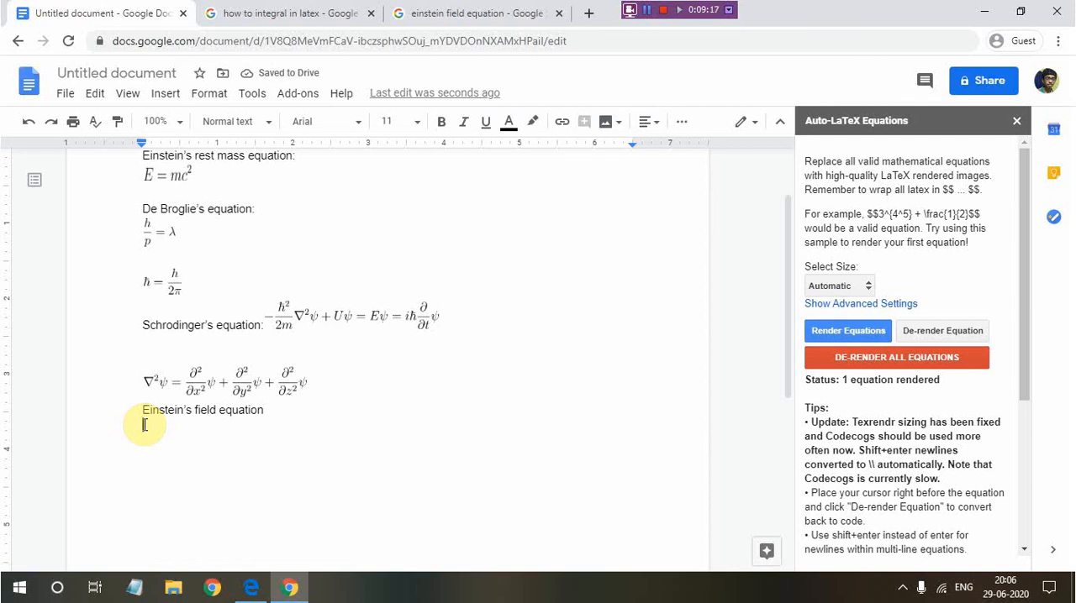
{"action": "type", "text": "$$$"}
{"action": "type", "text": "R"}
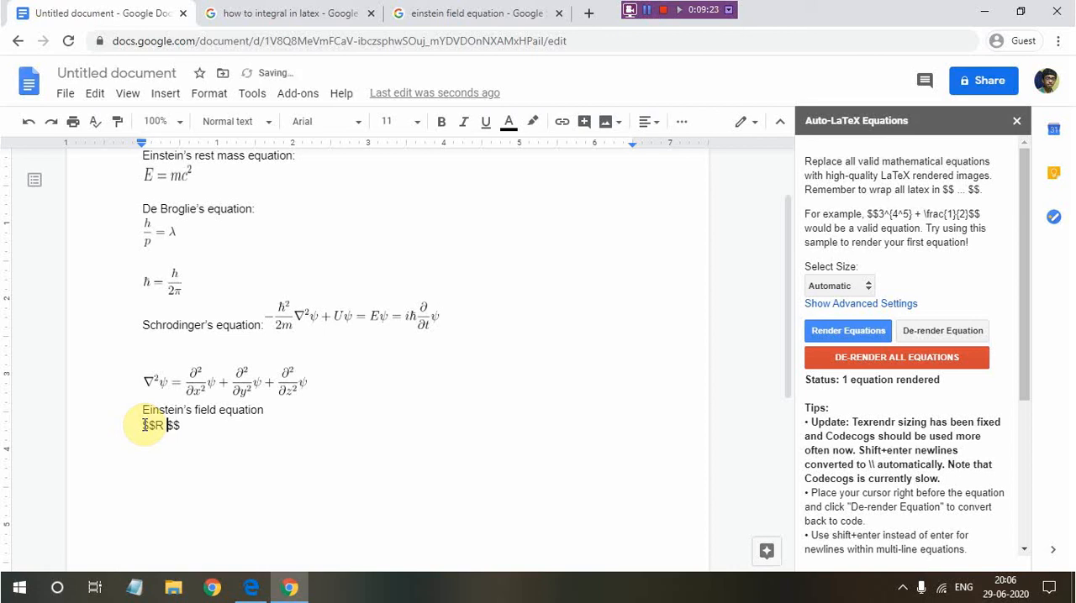
{"action": "type", "text": " \\subscript{}"}
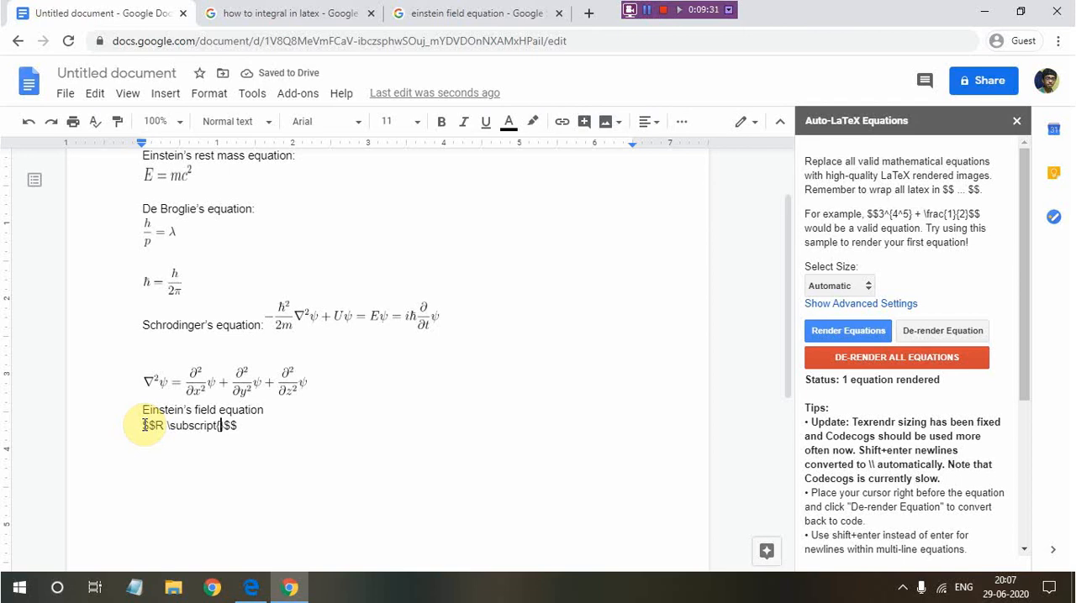
Start a $$-wrapped code line under the new heading with R \subscript{\mu \nu} +
{"action": "type", "text": "\\mu \\nu"}
{"action": "type", "text": " + "}
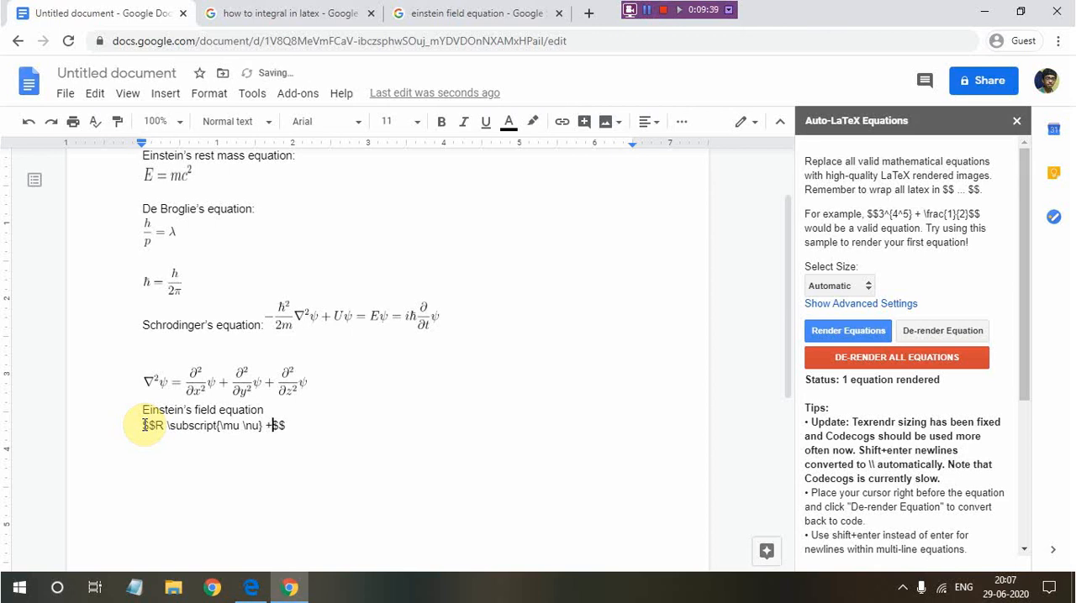
{"action": "type", "text": "\frac"}
{"action": "type", "text": "{}"}
{"action": "type", "text": "1"}
Append the coefficient \frac{1}{2} followed by g after the plus sign in the field equation code
{"action": "key", "text": "Right"}
{"action": "type", "text": "{1}{2"}
{"action": "key", "text": "Right"}
{"action": "type", "text": "g"}
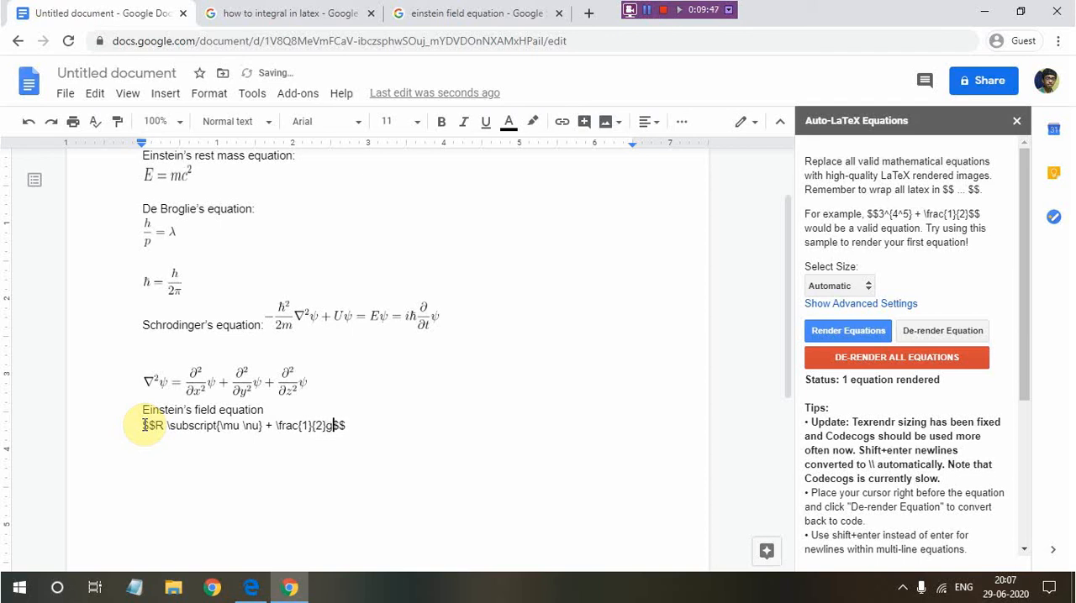
{"action": "type", "text": "\\subscript"}
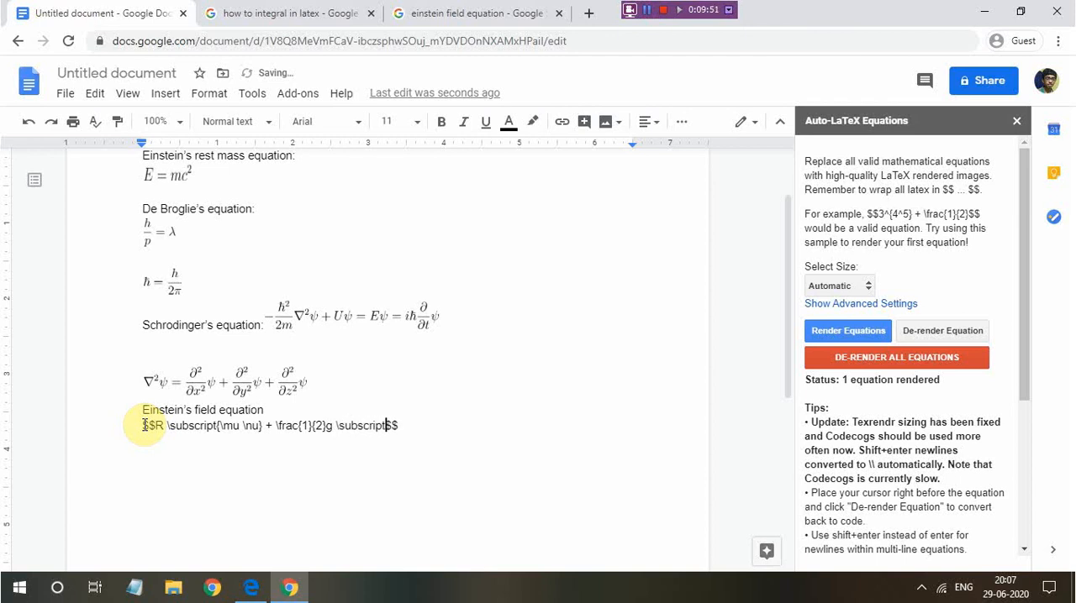
{"action": "type", "text": "{}\\mu \\nu R + \\lam"}
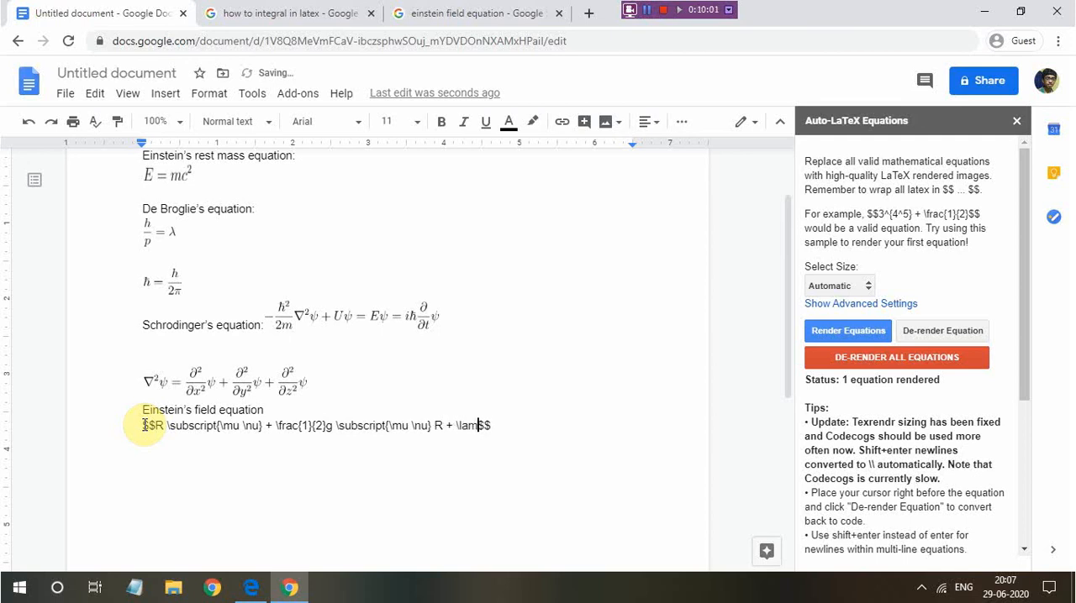
{"action": "key", "text": "BackSpace"}
{"action": "key", "text": "BackSpace"}
{"action": "key", "text": "BackSpace"}
{"action": "left_click", "coordinate": [647, 10]}
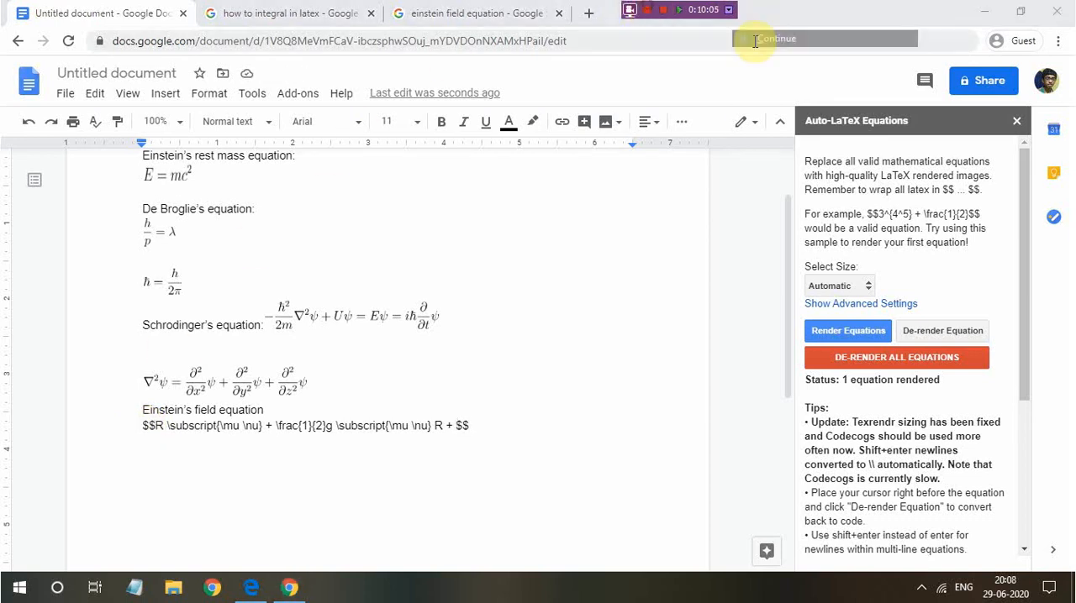
{"action": "left_click", "coordinate": [754, 41]}
Add the capital \Lambda symbol followed by g after the last plus sign, inside the closing $$
{"action": "left_click", "coordinate": [456, 425]}
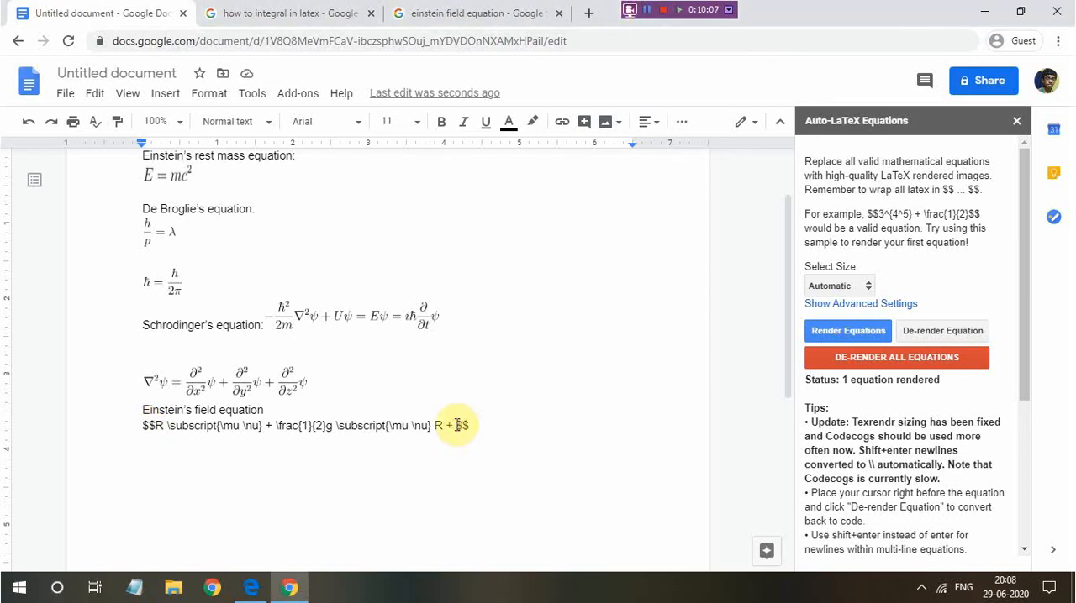
{"action": "type", "text": "\\Lambda"}
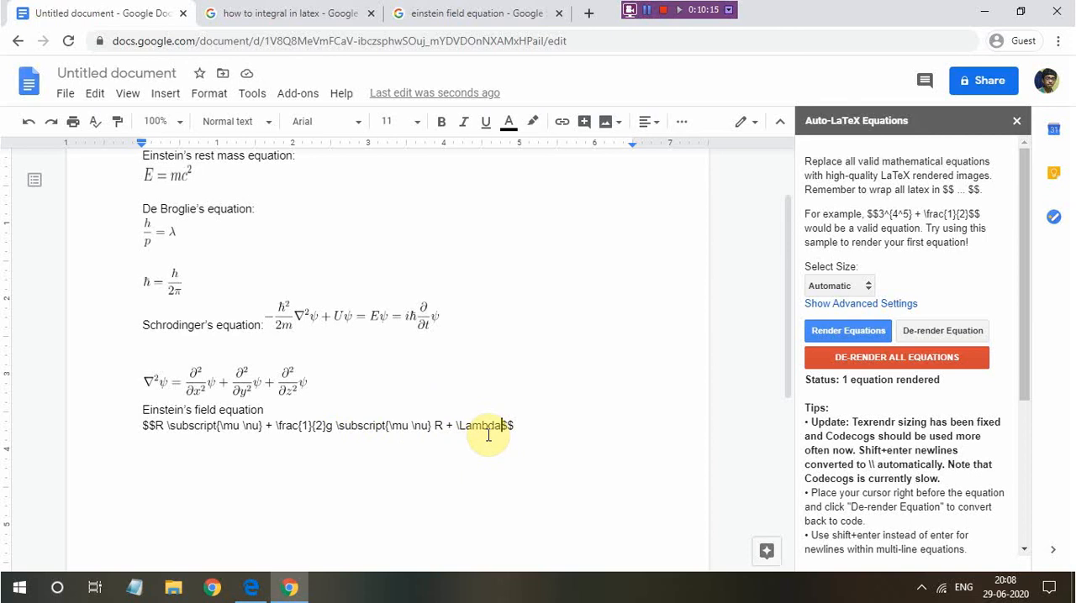
{"action": "type", "text": "g"}
{"action": "key", "text": "BackSpace"}
{"action": "type", "text": "g \\"}
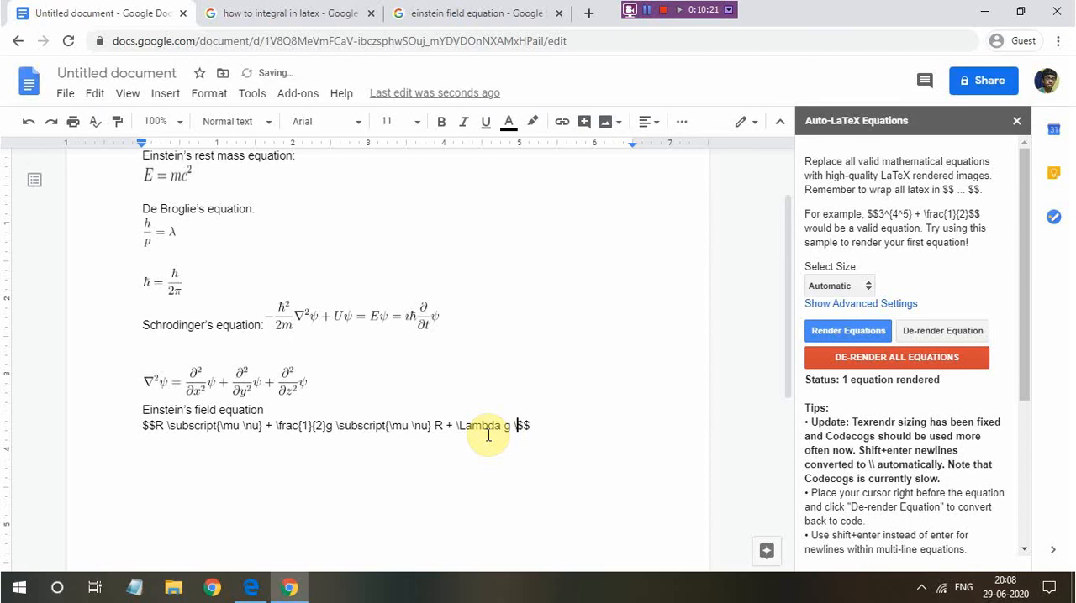
{"action": "type", "text": "subscript"}
{"action": "type", "text": " \\"}
{"action": "type", "text": "mu \\nu"}
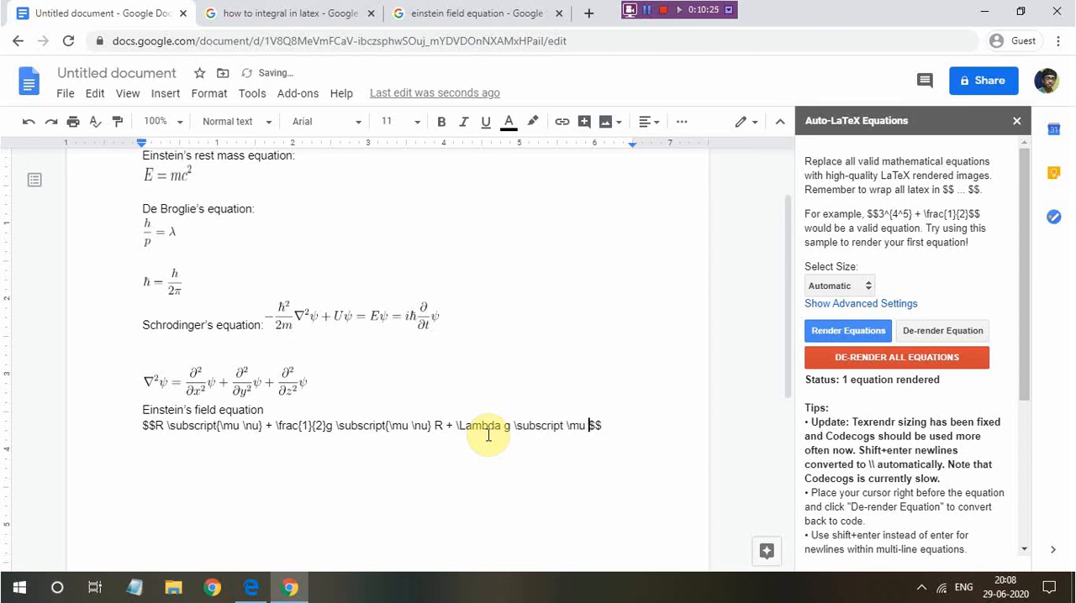
{"action": "type", "text": "}{"}
Append \subscript {\mu \nu} to the g after \Lambda, with both Greek letters enclosed in braces
{"action": "key", "text": "Right"}
{"action": "key", "text": "Right"}
{"action": "key", "text": "Right"}
{"action": "key", "text": "Right"}
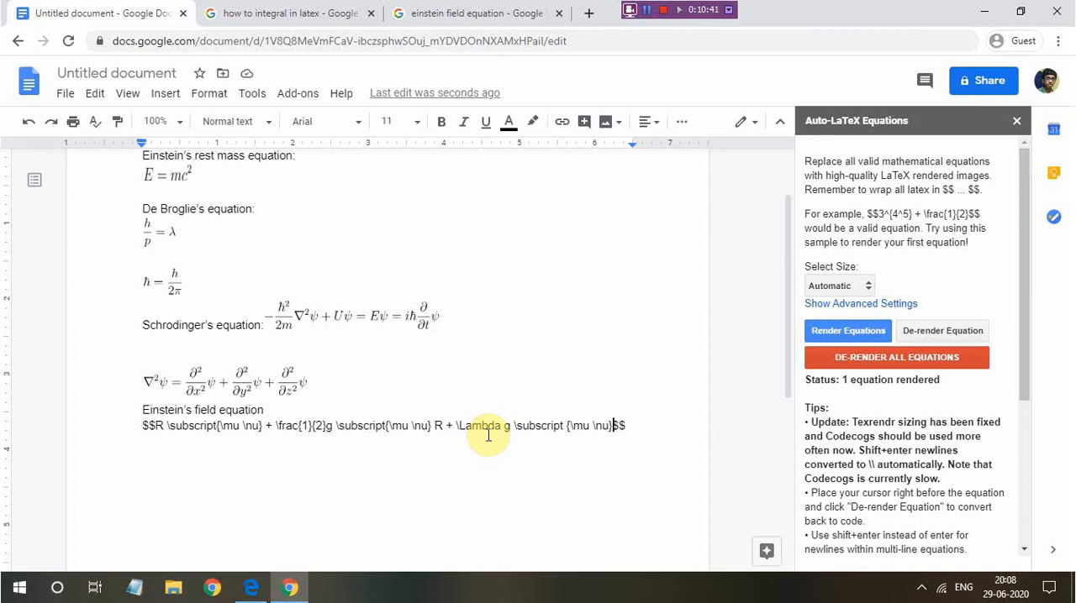
Append an equals sign and a fraction whose numerator begins with 8 \pi G to the field equation code
{"action": "type", "text": "="}
{"action": "key", "text": "BackSpace"}
{"action": "type", "text": "= "}
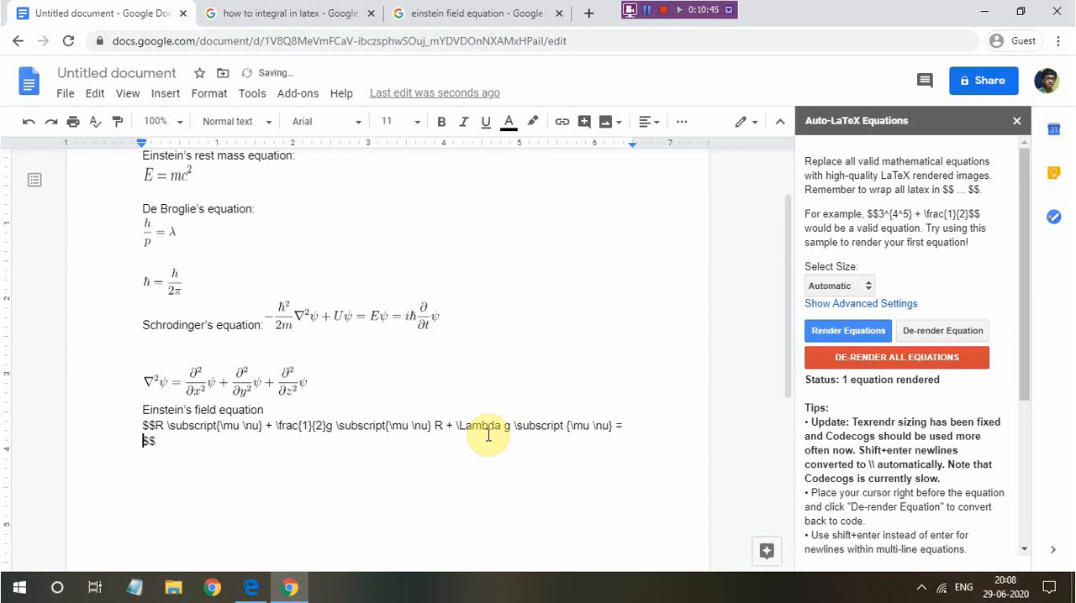
{"action": "type", "text": "\frac{8 \\pi G"}
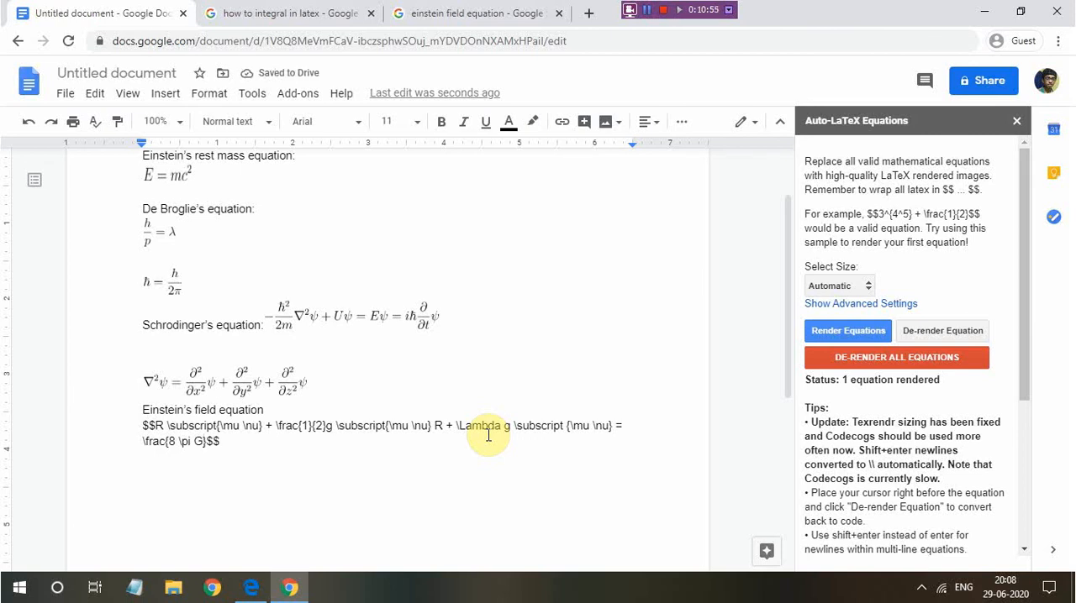
{"action": "type", "text": "T \\subsc"}
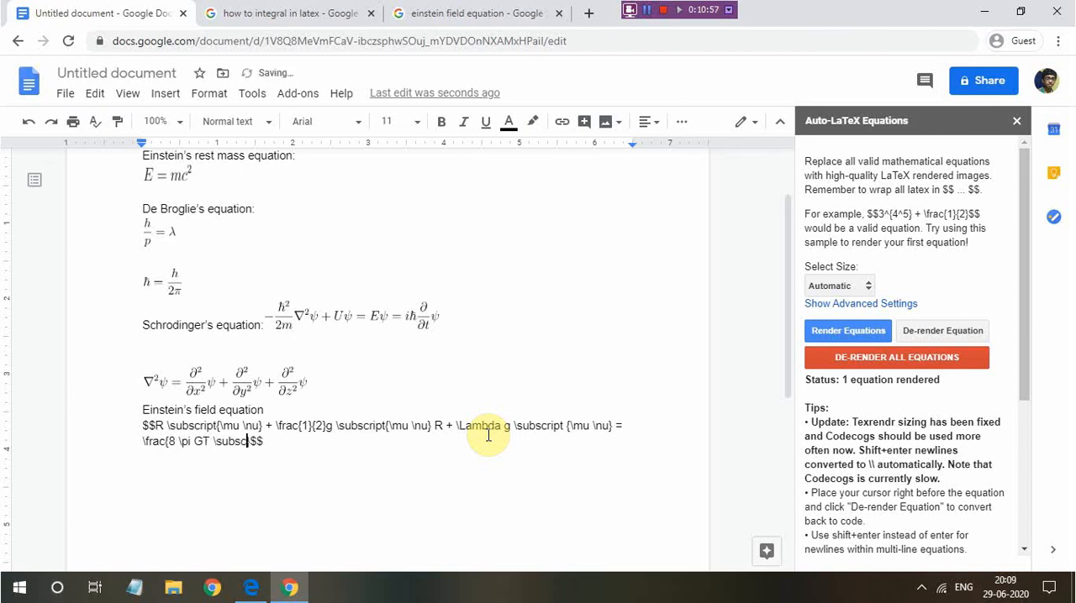
{"action": "type", "text": "r"}
{"action": "type", "text": "ipt {}\\mu \\nu"}
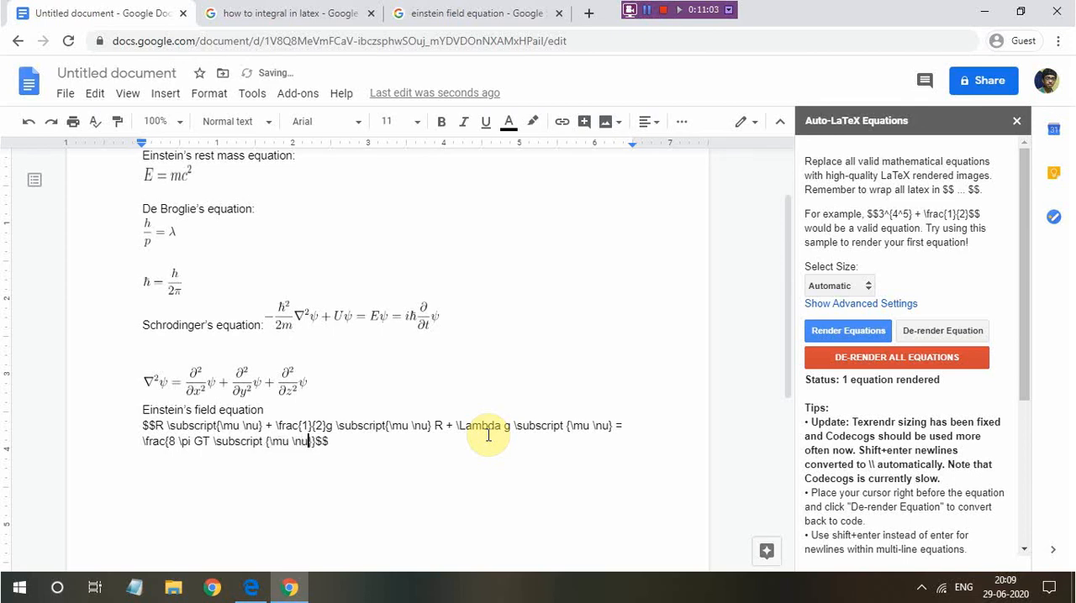
Complete the fraction with the denominator {c^4} and render Einstein's field equation
{"action": "key", "text": "Right"}
{"action": "type", "text": "}"}
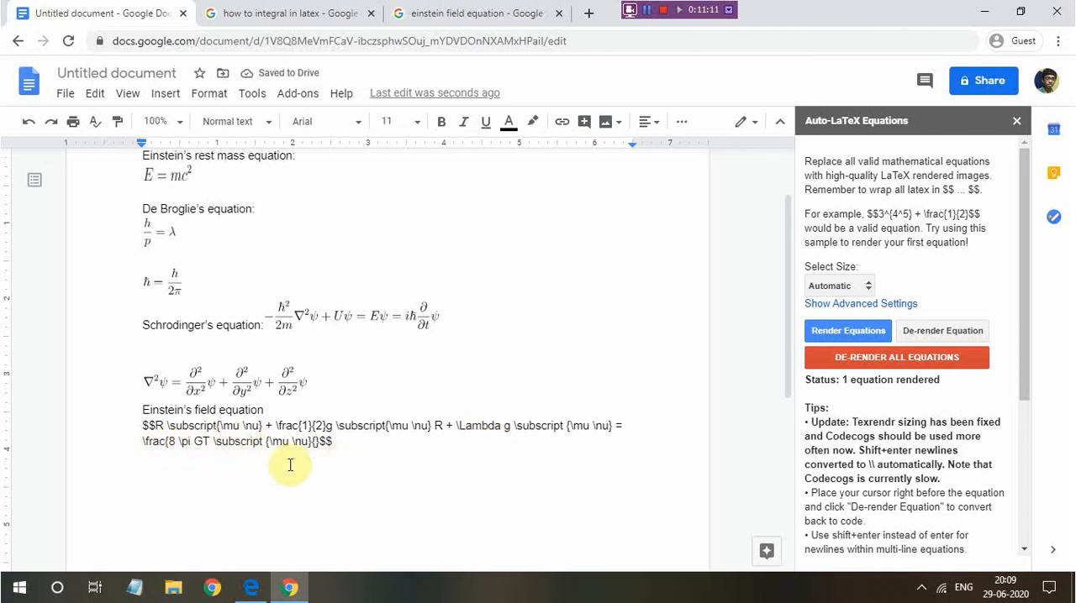
{"action": "type", "text": "{c^4}"}
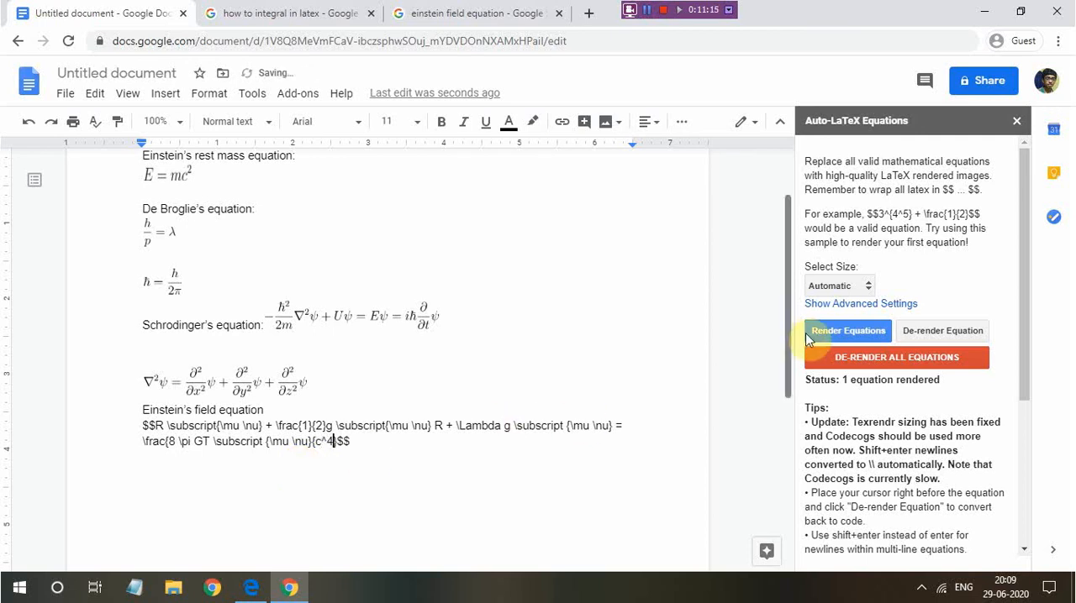
{"action": "left_click", "coordinate": [820, 335]}
{"action": "scroll", "coordinate": [240, 411], "scroll_direction": "down", "scroll_amount": 2}
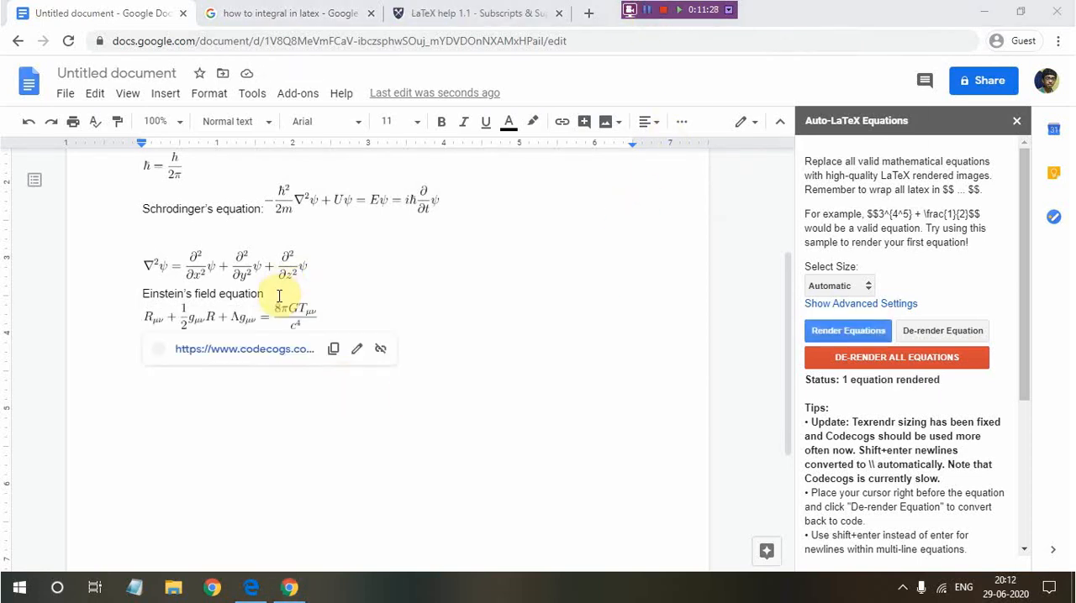
De-render Einstein's field equation back to its LaTeX code
{"action": "double_click", "coordinate": [279, 296]}
{"action": "scroll", "coordinate": [251, 325], "scroll_direction": "up", "scroll_amount": 4}
{"action": "scroll", "coordinate": [250, 325], "scroll_direction": "up", "scroll_amount": 3}
{"action": "scroll", "coordinate": [205, 334], "scroll_direction": "left", "scroll_amount": 1}
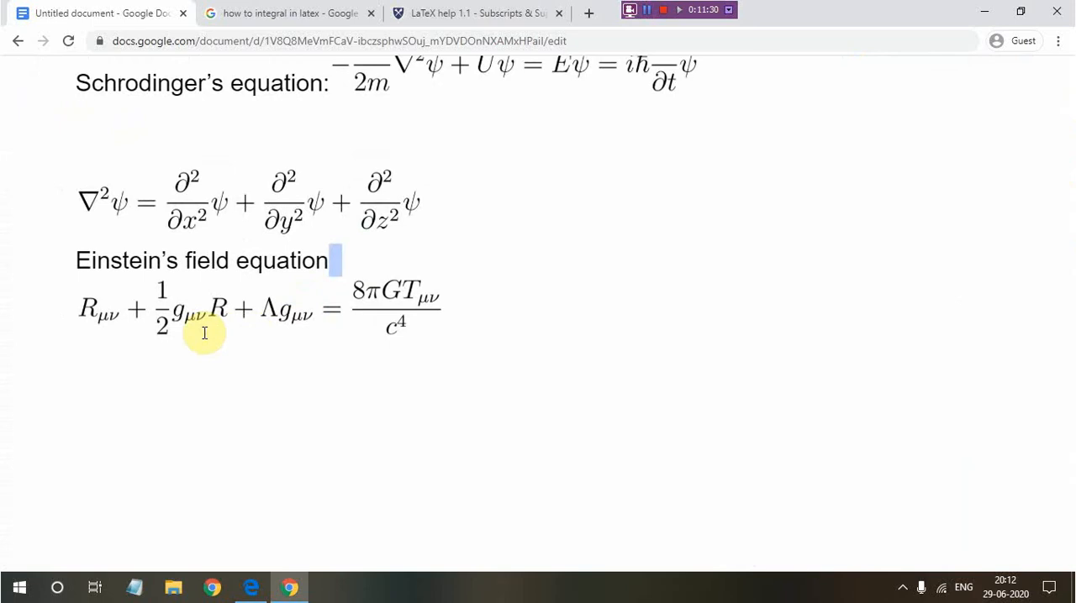
{"action": "scroll", "coordinate": [410, 315], "scroll_direction": "down", "scroll_amount": 7}
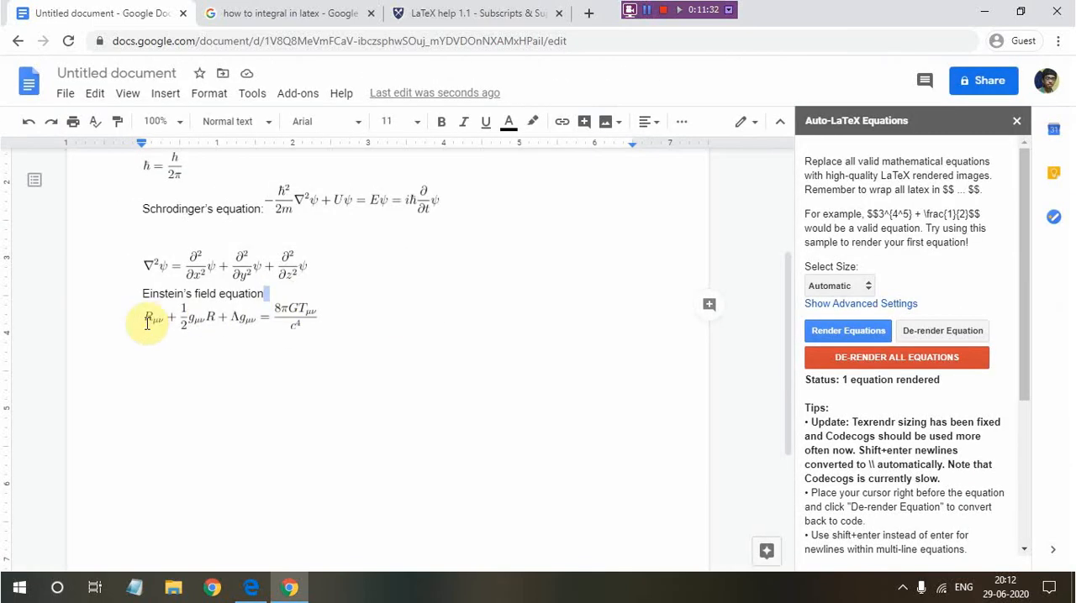
{"action": "key", "text": "Right"}
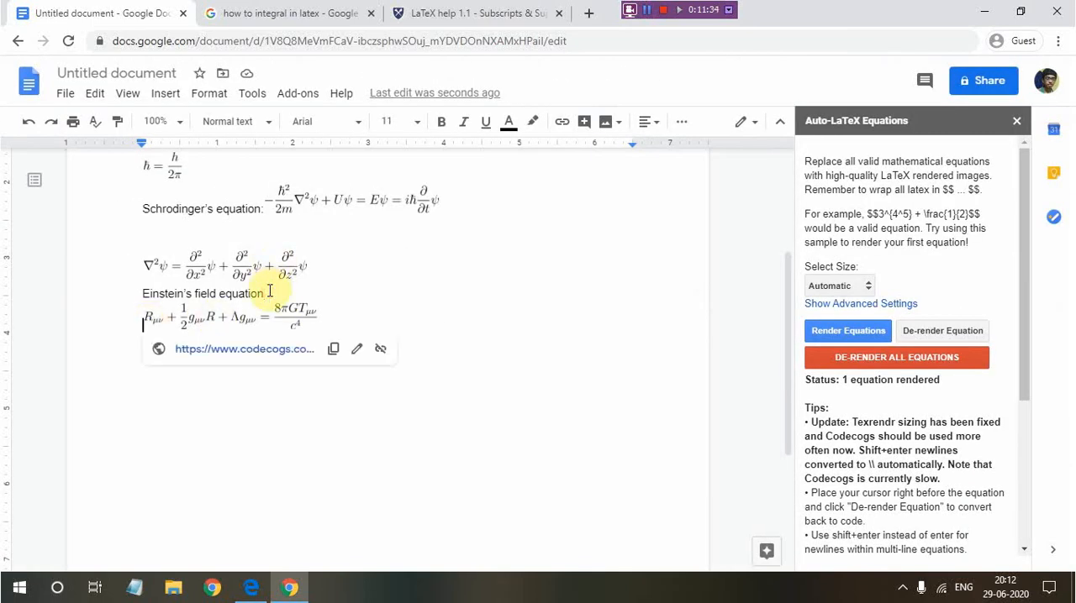
{"action": "left_click", "coordinate": [964, 334]}
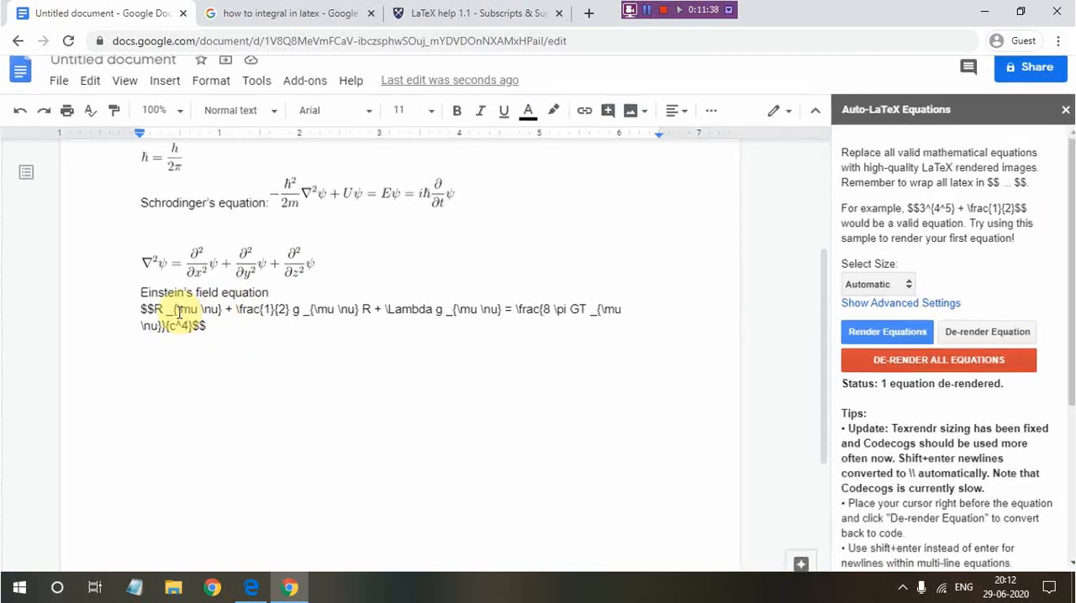
Examine the underscore subscript notation and the braces around the last fraction's numerator in the field equation code
{"action": "scroll", "coordinate": [178, 313], "scroll_direction": "up", "scroll_amount": 5}
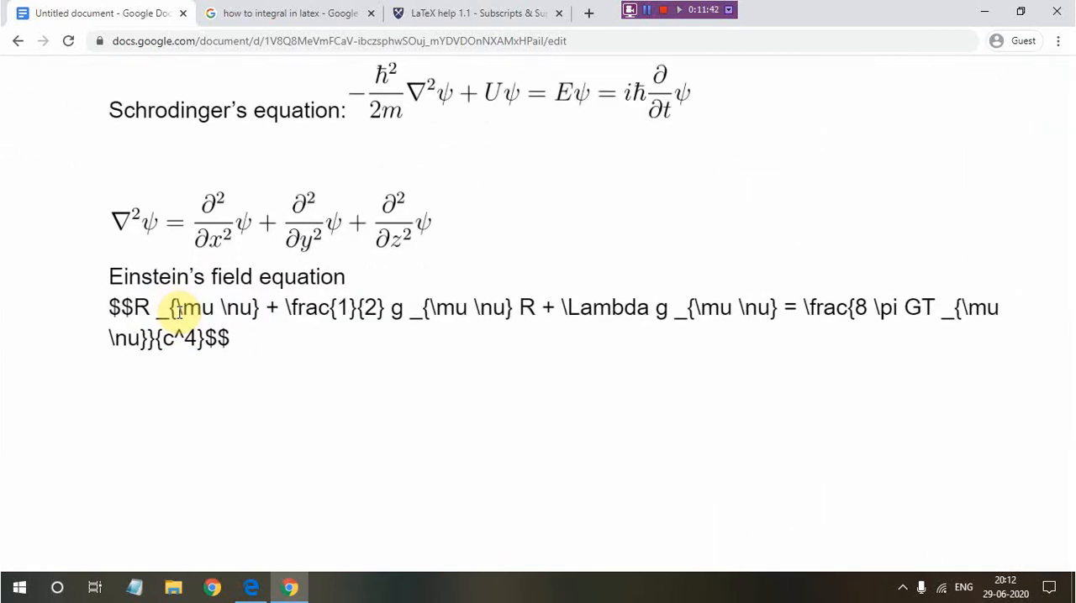
{"action": "left_click_drag", "start_coordinate": [157, 311], "coordinate": [175, 312]}
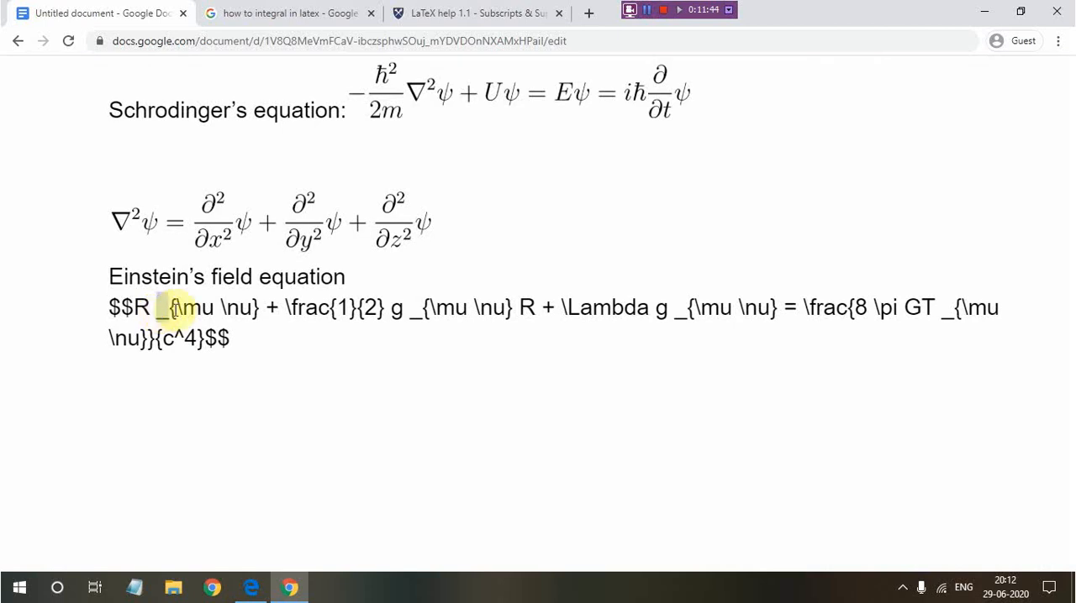
{"action": "left_click", "coordinate": [298, 382]}
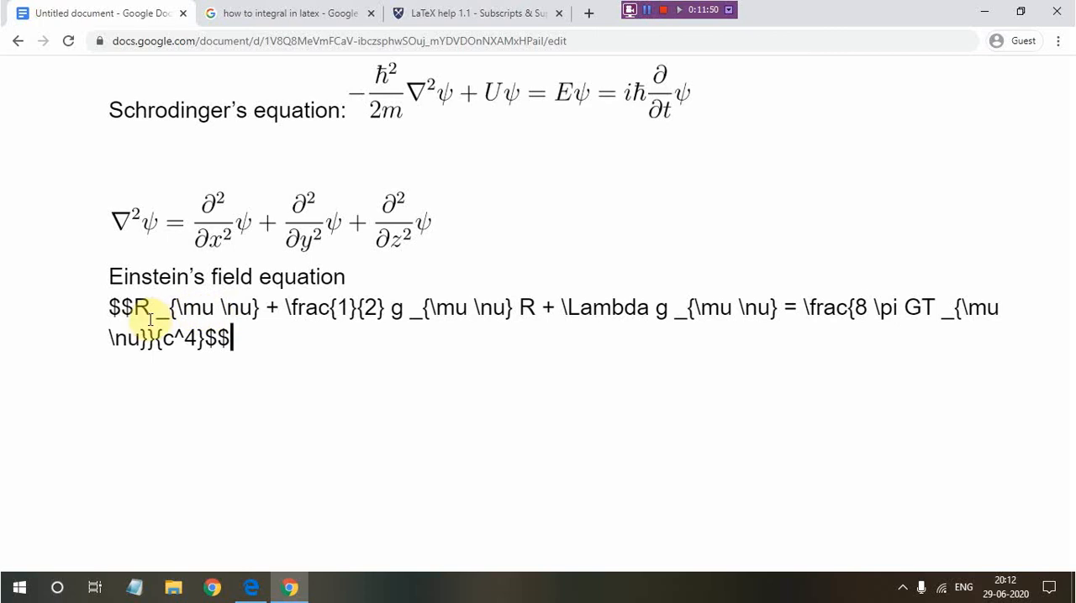
{"action": "left_click_drag", "start_coordinate": [154, 316], "coordinate": [168, 312]}
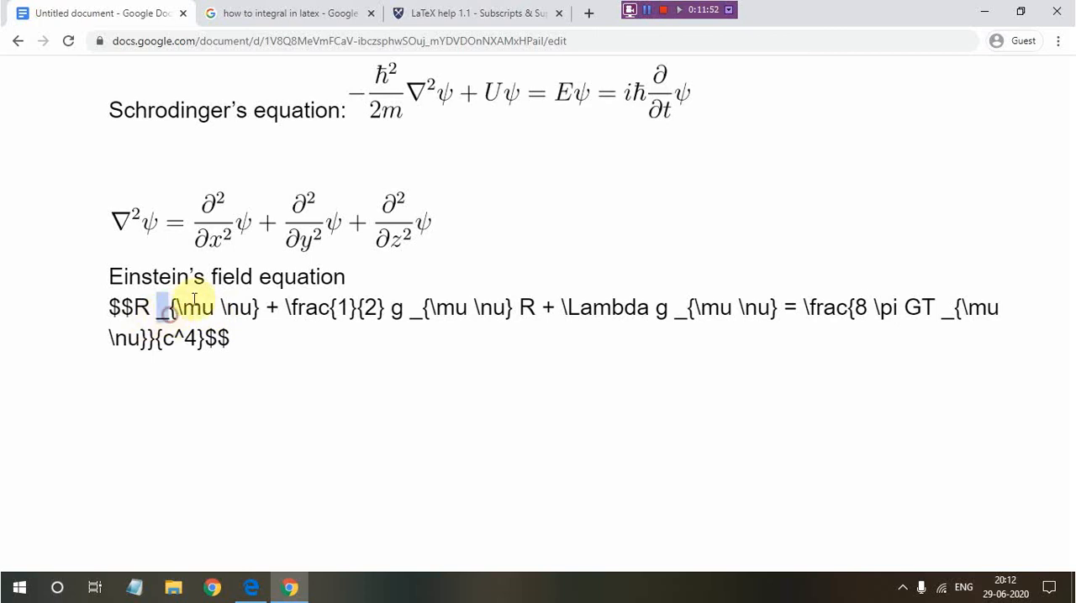
{"action": "scroll", "coordinate": [280, 325], "scroll_direction": "down", "scroll_amount": 5}
{"action": "left_click", "coordinate": [205, 327]}
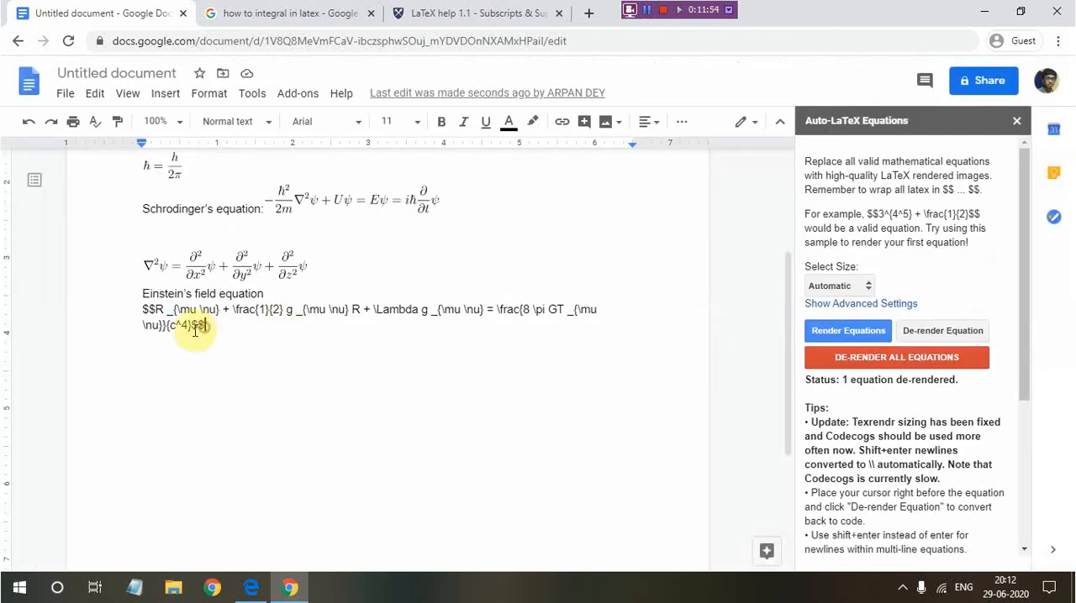
{"action": "left_click", "coordinate": [520, 310]}
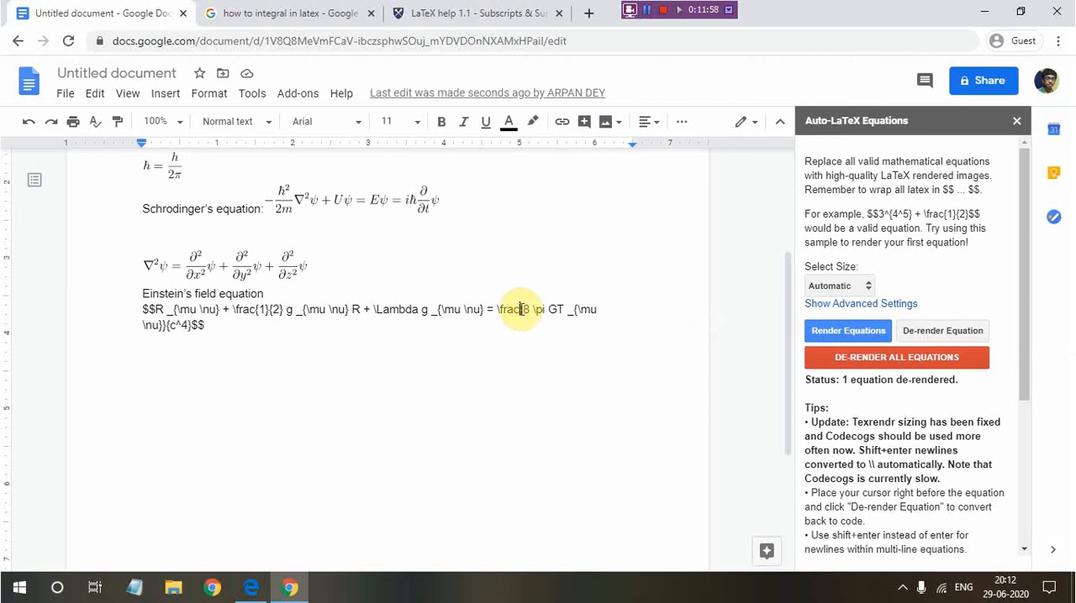
{"action": "left_click", "coordinate": [162, 325]}
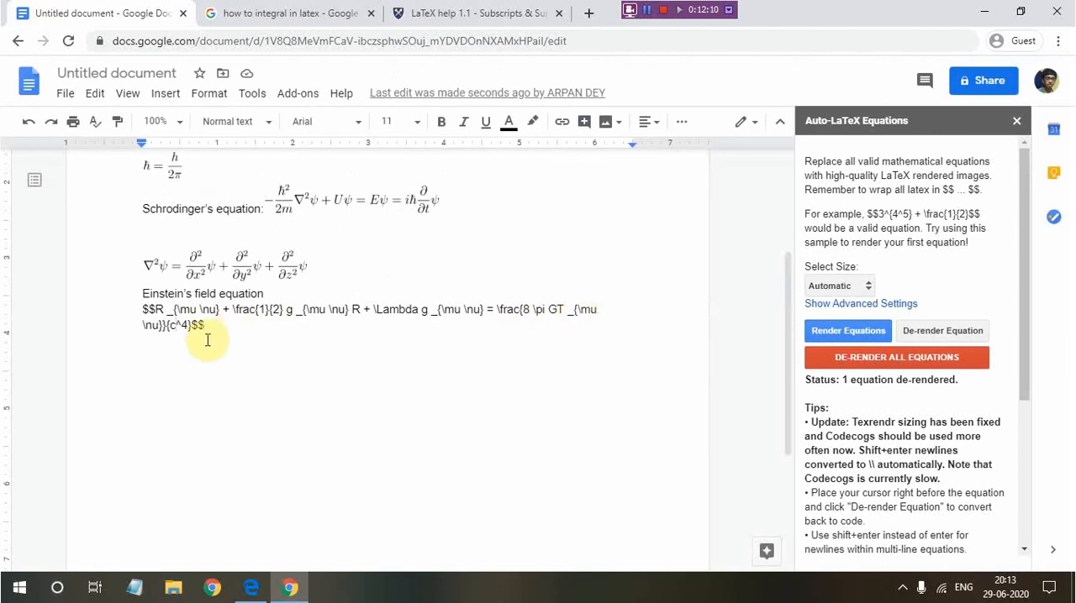
Render the field equation again and start an empty $$$$ block on a new line below it
{"action": "left_click", "coordinate": [205, 325]}
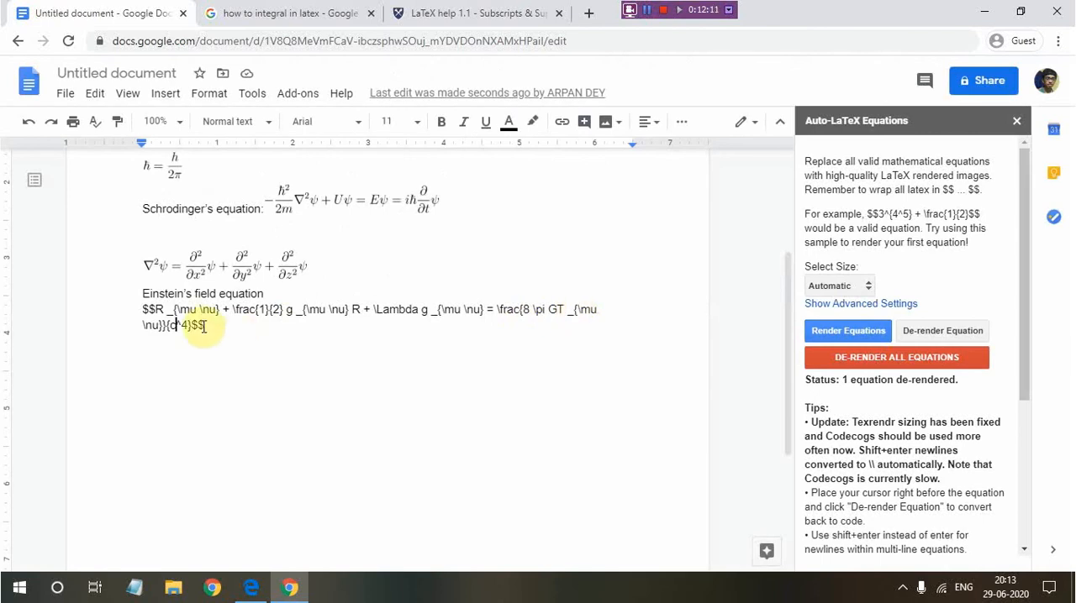
{"action": "left_click", "coordinate": [878, 330]}
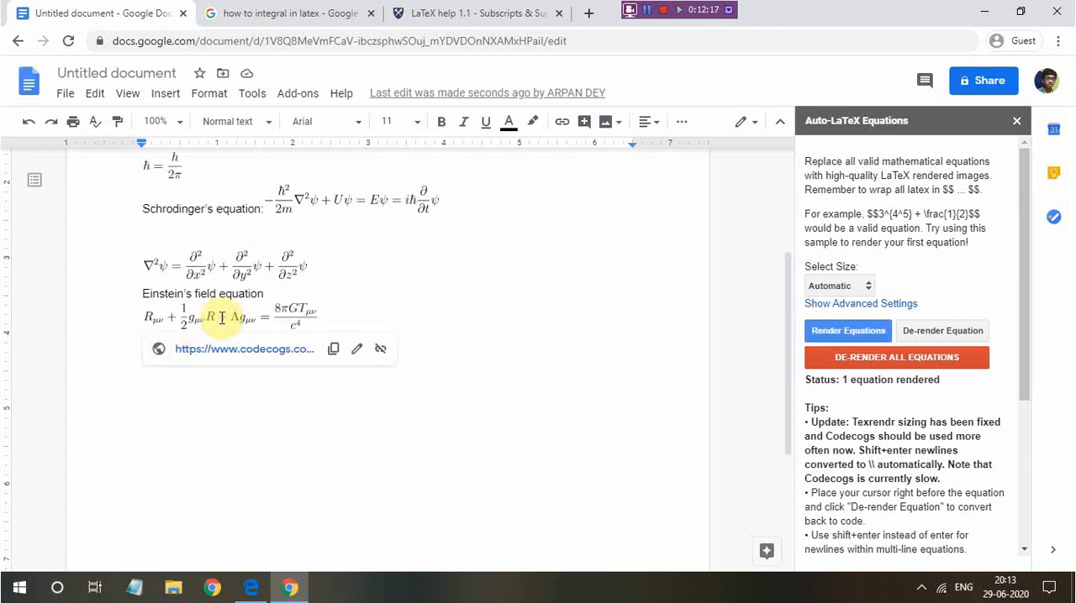
{"action": "left_click", "coordinate": [336, 313]}
{"action": "key", "text": "Return"}
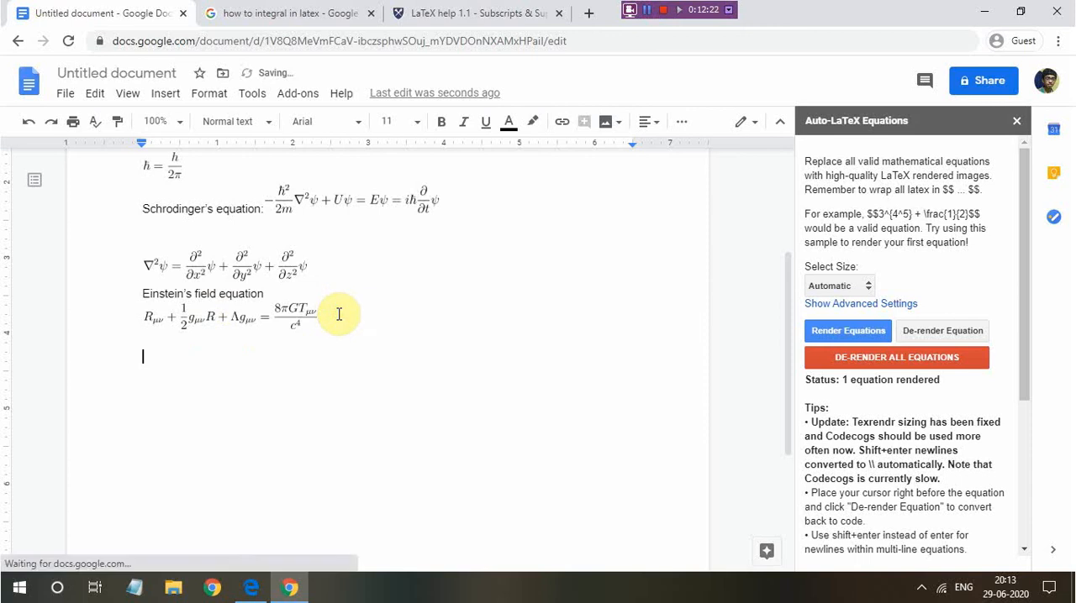
{"action": "type", "text": "$$$$"}
{"action": "key", "text": "Left"}
{"action": "key", "text": "Left"}
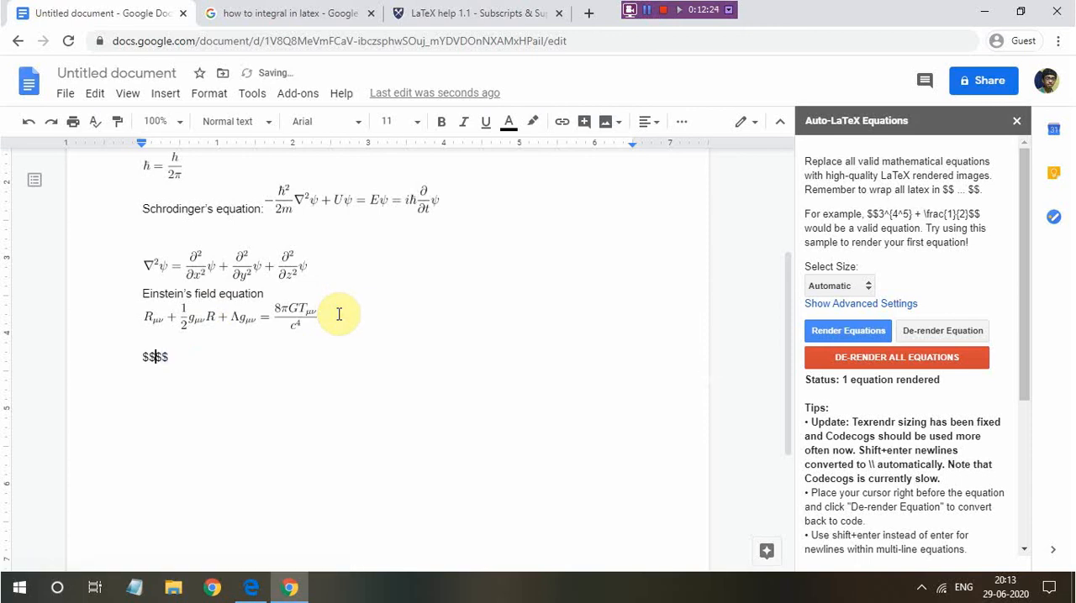
Enter the integral \int x^2 dx followed by an equals sign between the dollar signs
{"action": "type", "text": "\\int x^2 dx"}
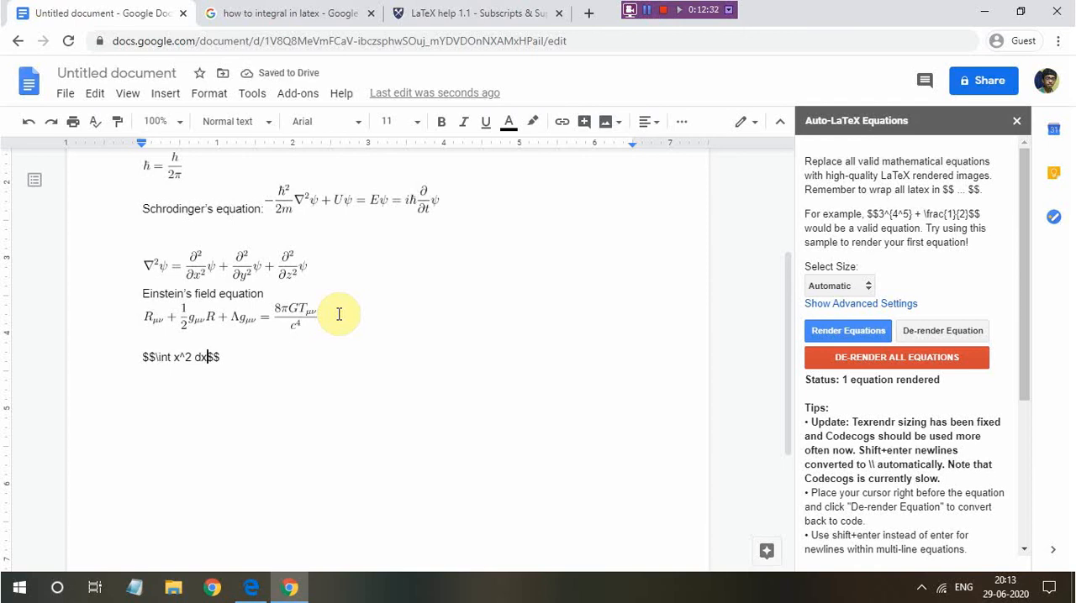
{"action": "type", "text": " = "}
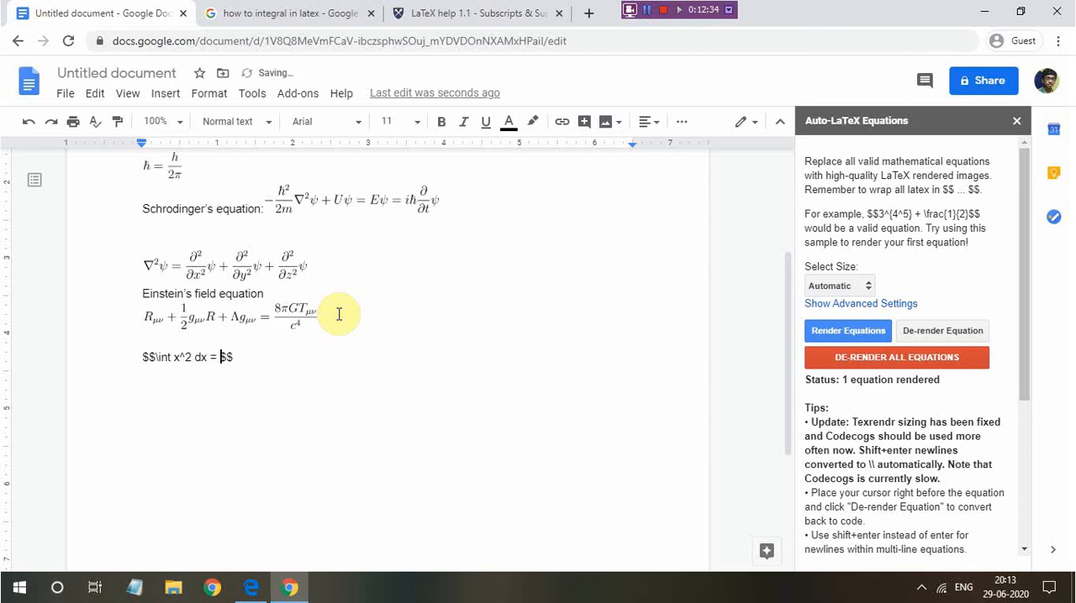
{"action": "type", "text": "\frac{}{}"}
Complete the integral's right-hand side with \frac{x^3}{3} + c
{"action": "key", "text": "Left"}
{"action": "key", "text": "Left"}
{"action": "key", "text": "Left"}
{"action": "type", "text": "x^3}{3"}
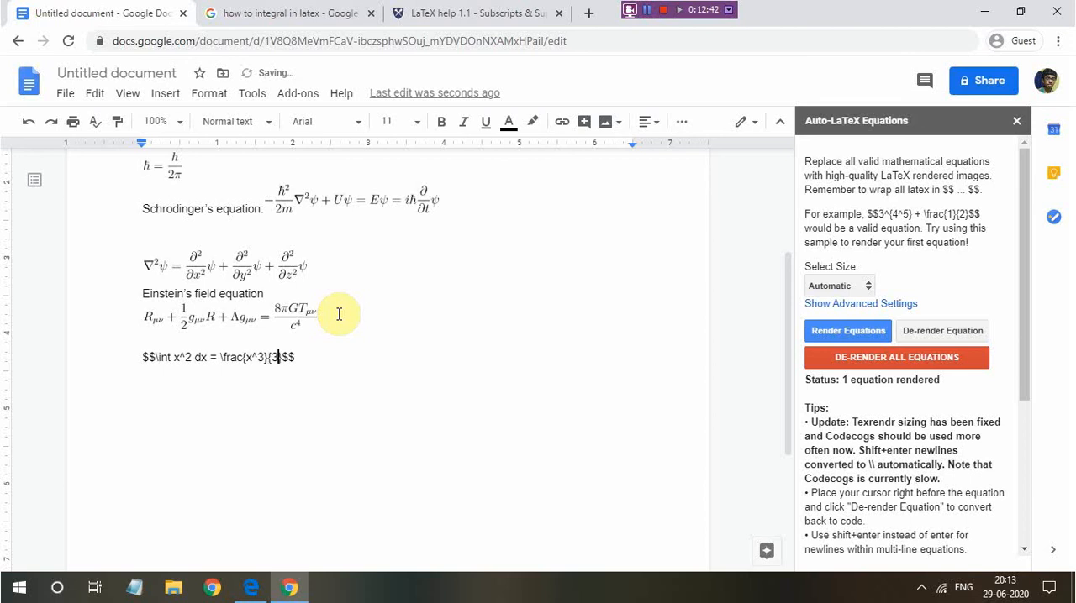
{"action": "key", "text": "Right"}
{"action": "type", "text": "+ c"}
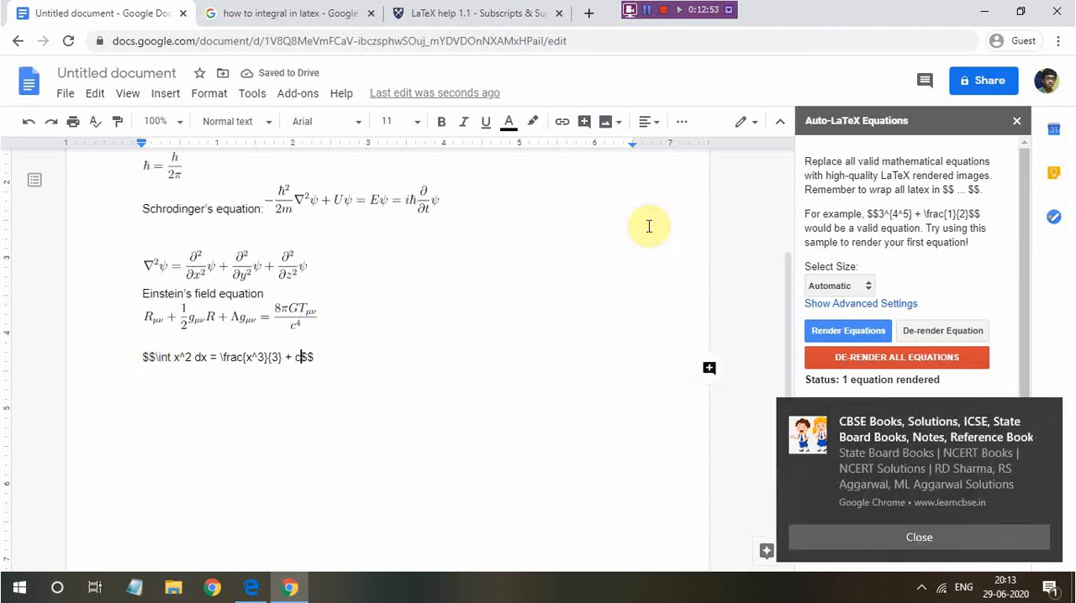
Render the integral equation, dismiss the desktop notification, and place the cursor after the rendered integral
{"action": "left_click", "coordinate": [883, 330]}
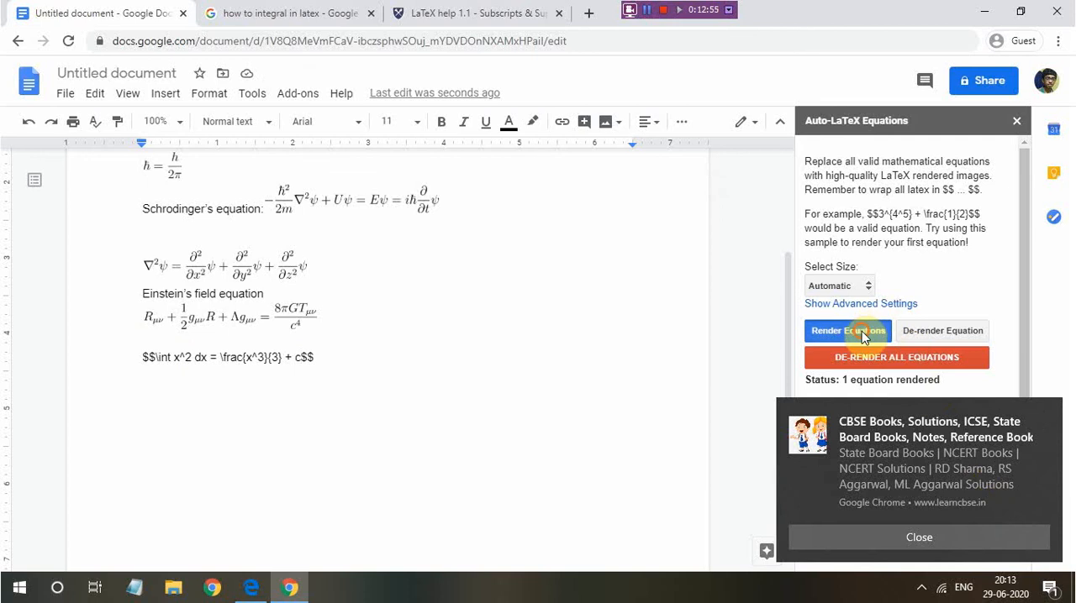
{"action": "left_click", "coordinate": [1048, 588]}
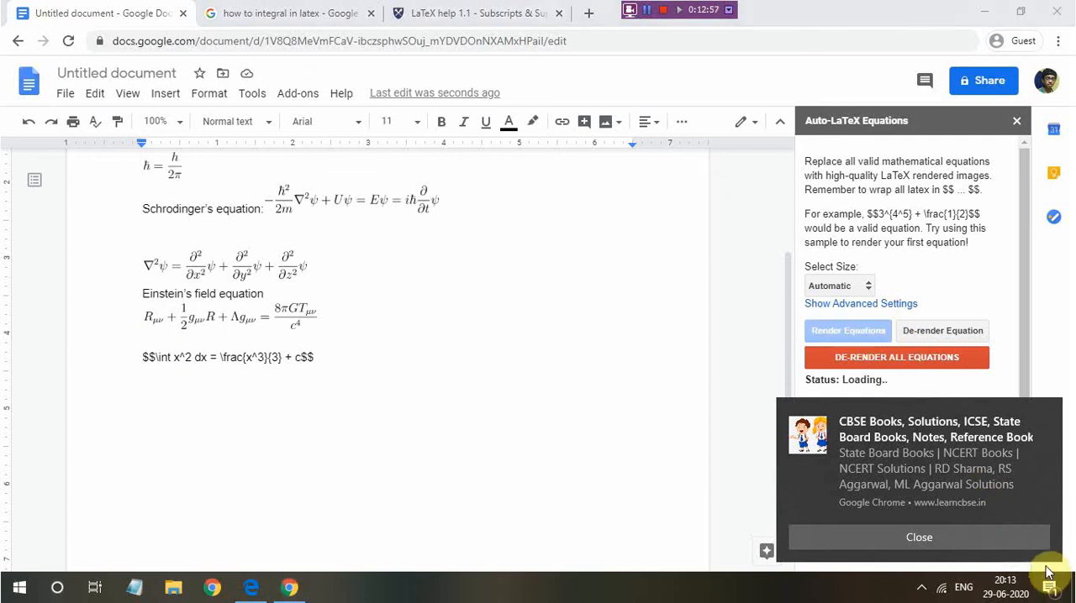
{"action": "left_click", "coordinate": [1044, 498]}
{"action": "left_click", "coordinate": [657, 458]}
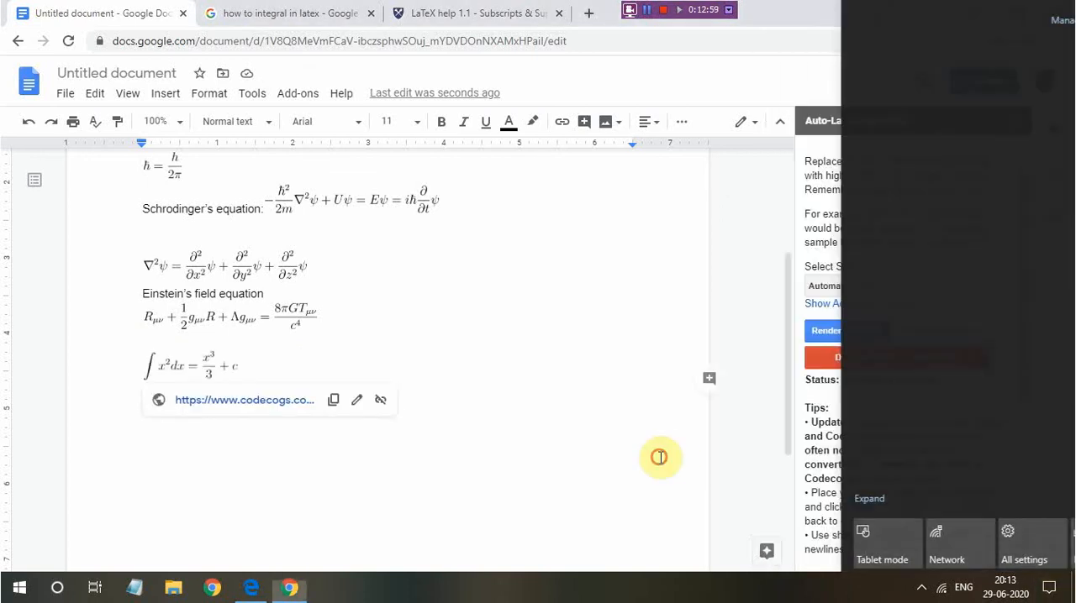
{"action": "left_click", "coordinate": [160, 370]}
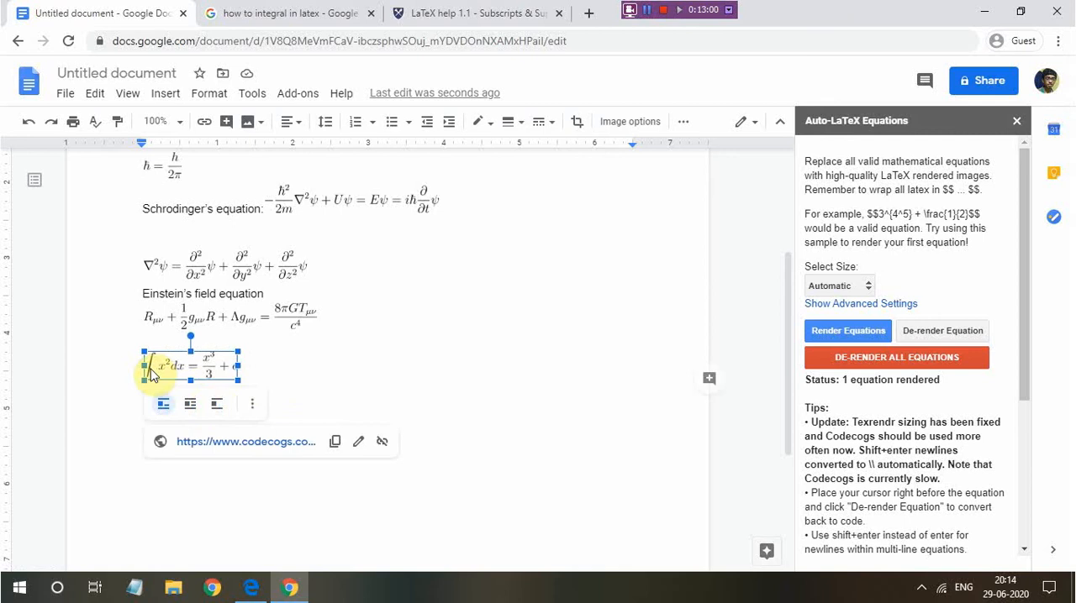
{"action": "left_click", "coordinate": [293, 378]}
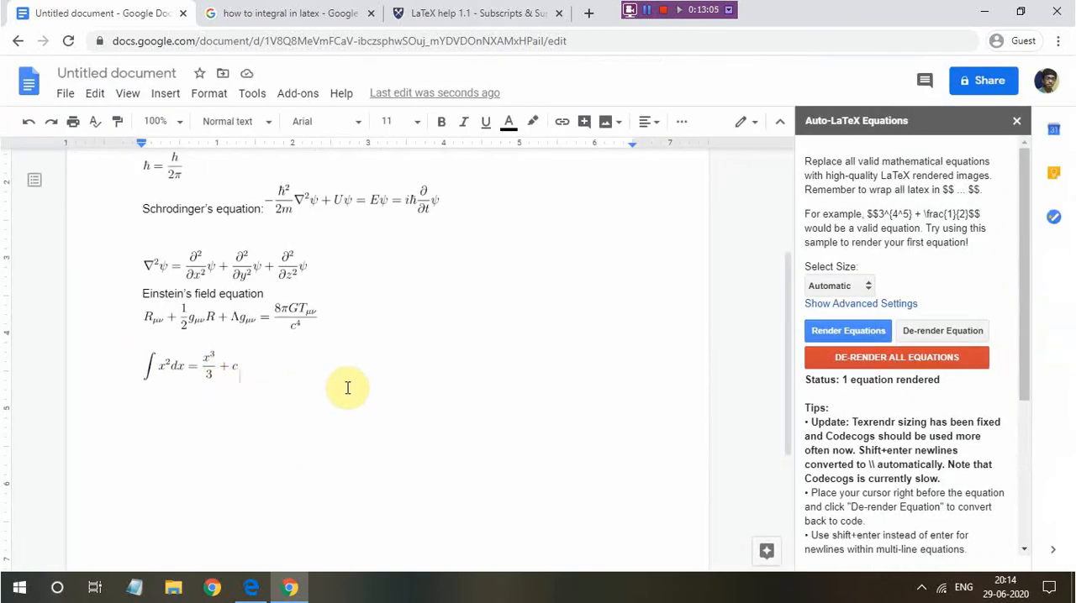
{"action": "left_click", "coordinate": [728, 10]}
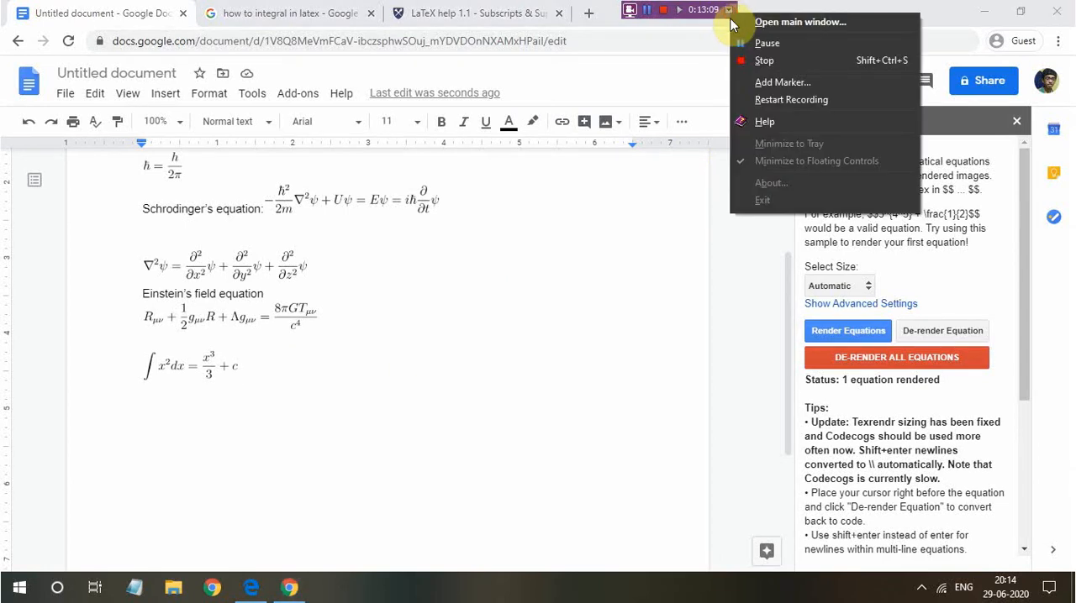
{"action": "left_click", "coordinate": [753, 52]}
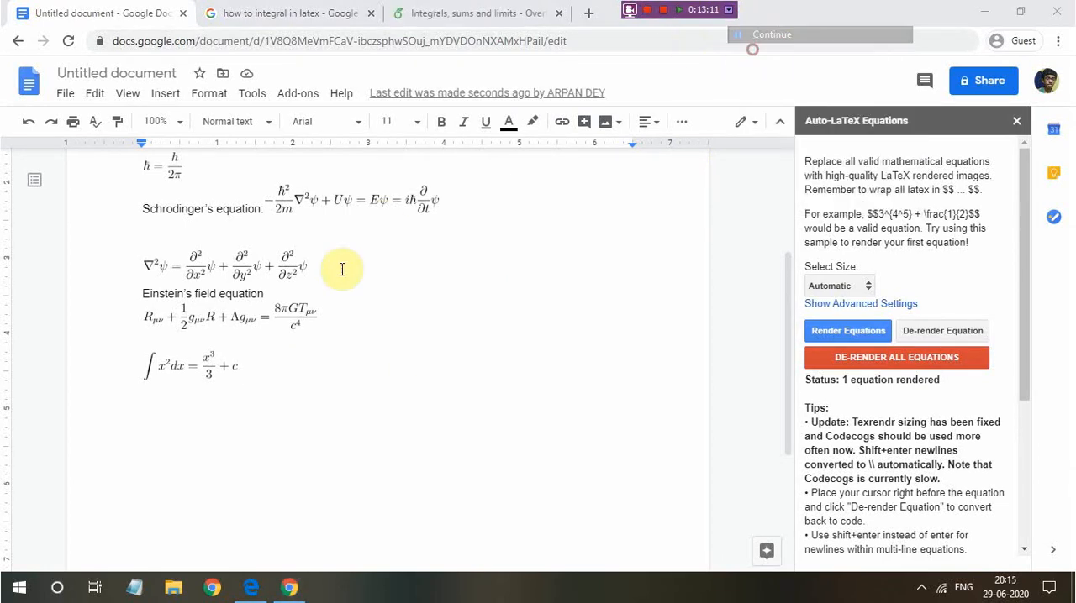
Add an empty $$$$ block on a new line below the rendered integral
{"action": "left_click", "coordinate": [260, 367]}
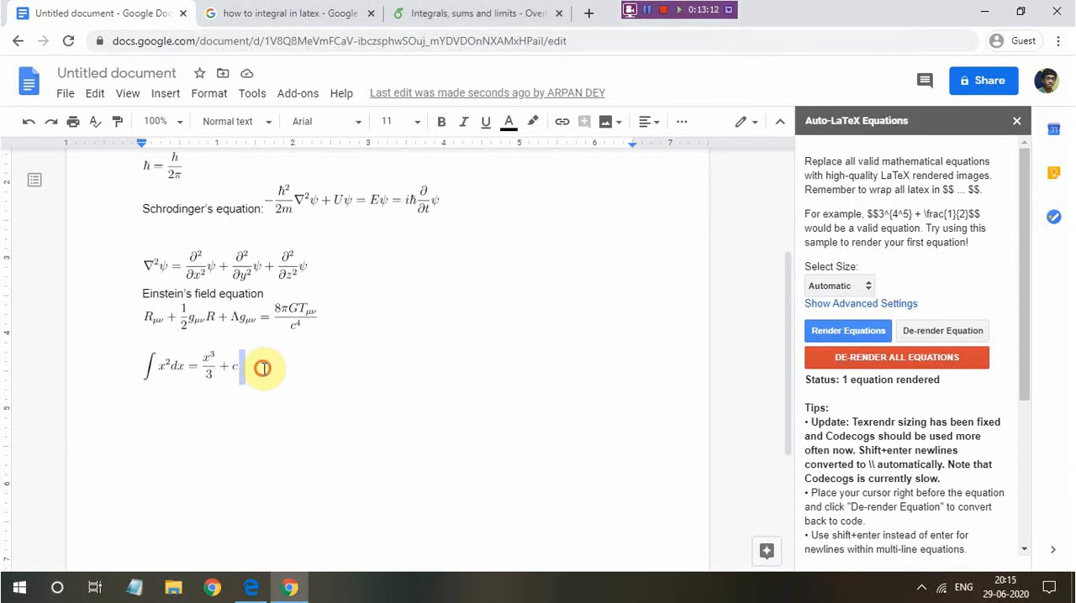
{"action": "key", "text": "Return"}
{"action": "type", "text": "$$$$"}
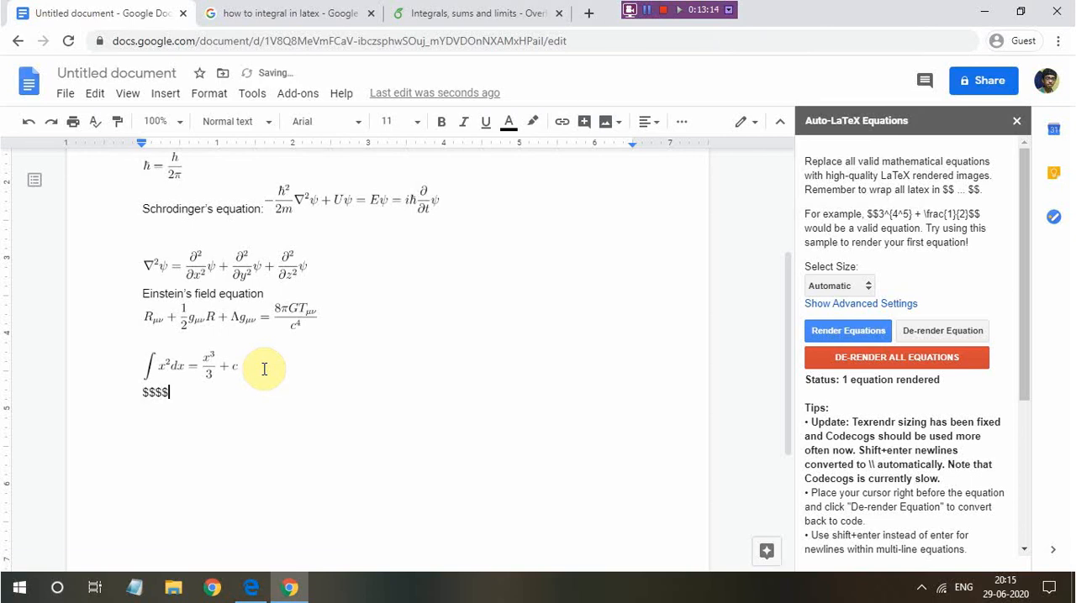
Enter the definite integral sign with limits as \int _{a}^{b} between the dollar signs
{"action": "key", "text": "Left"}
{"action": "key", "text": "Left"}
{"action": "type", "text": "\\int _"}
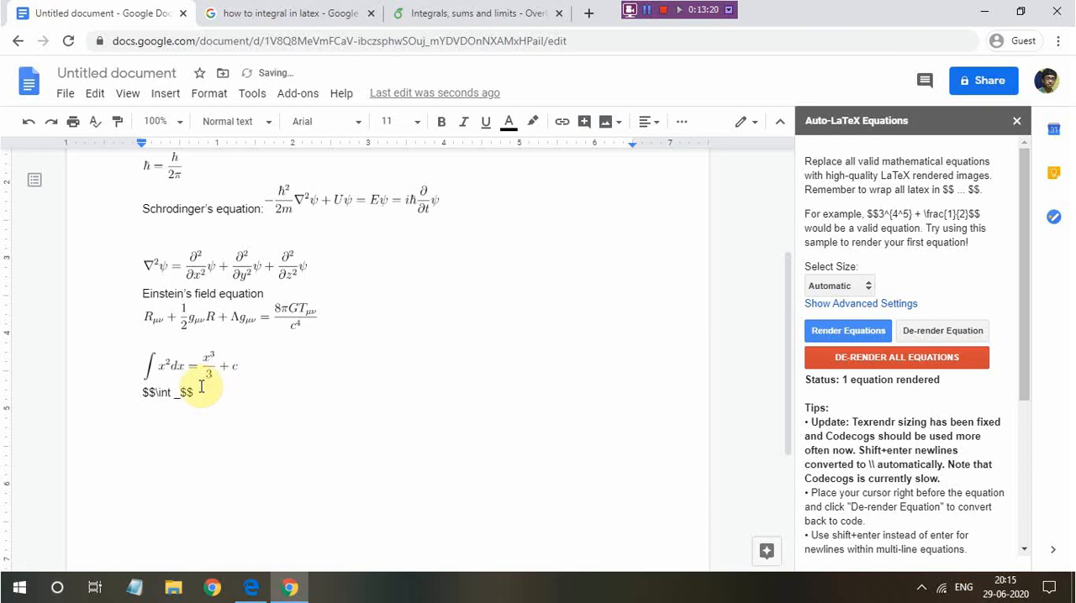
{"action": "type", "text": "{"}
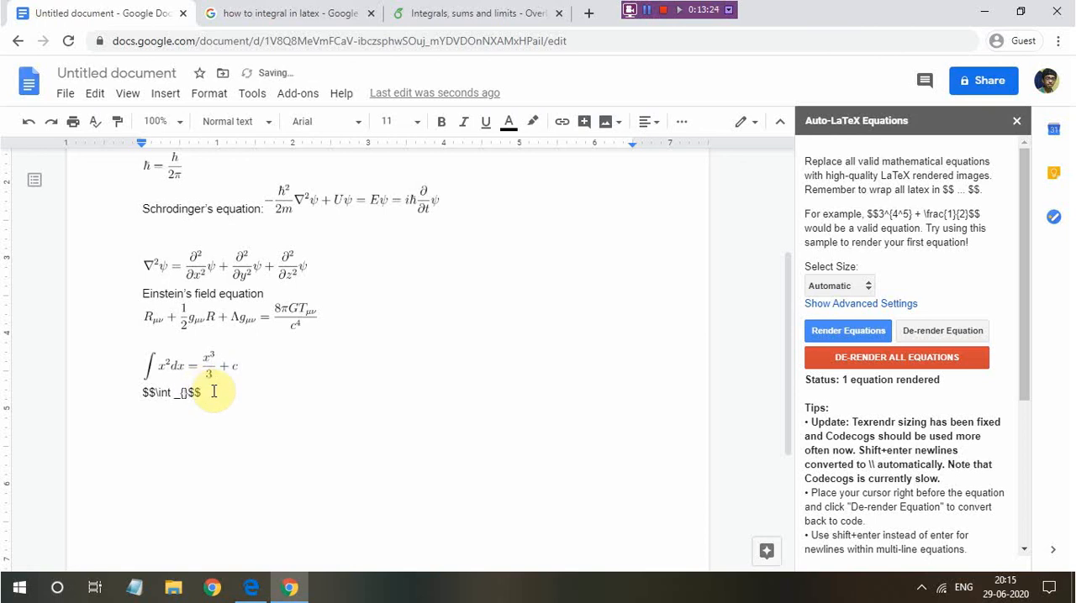
{"action": "type", "text": "a}^{b"}
Add the integrand x^2 dx after the integral's limits, inside the dollar signs
{"action": "key", "text": "Left"}
{"action": "key", "text": "BackSpace"}
{"action": "type", "text": "x^2 dx"}
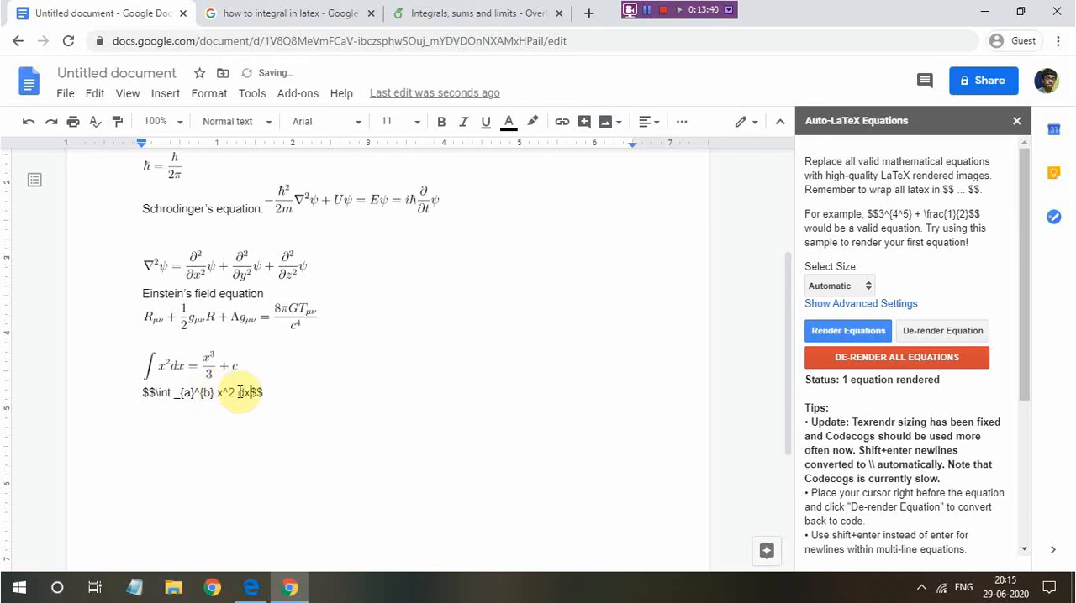
Render the definite integral, place the cursor after it, and check the rendered result up close
{"action": "left_click", "coordinate": [807, 333]}
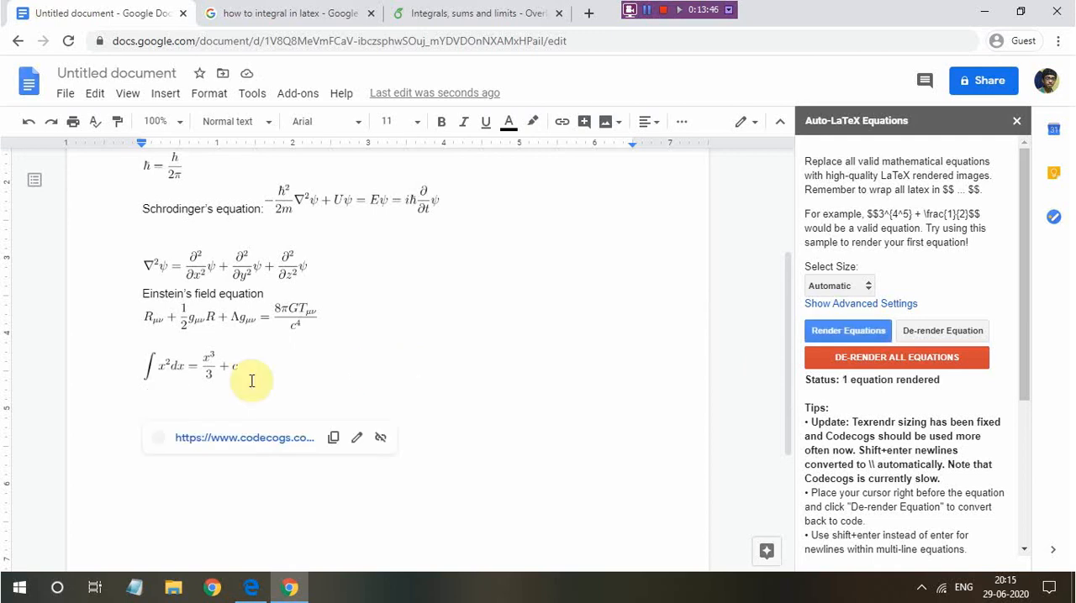
{"action": "left_click", "coordinate": [225, 395]}
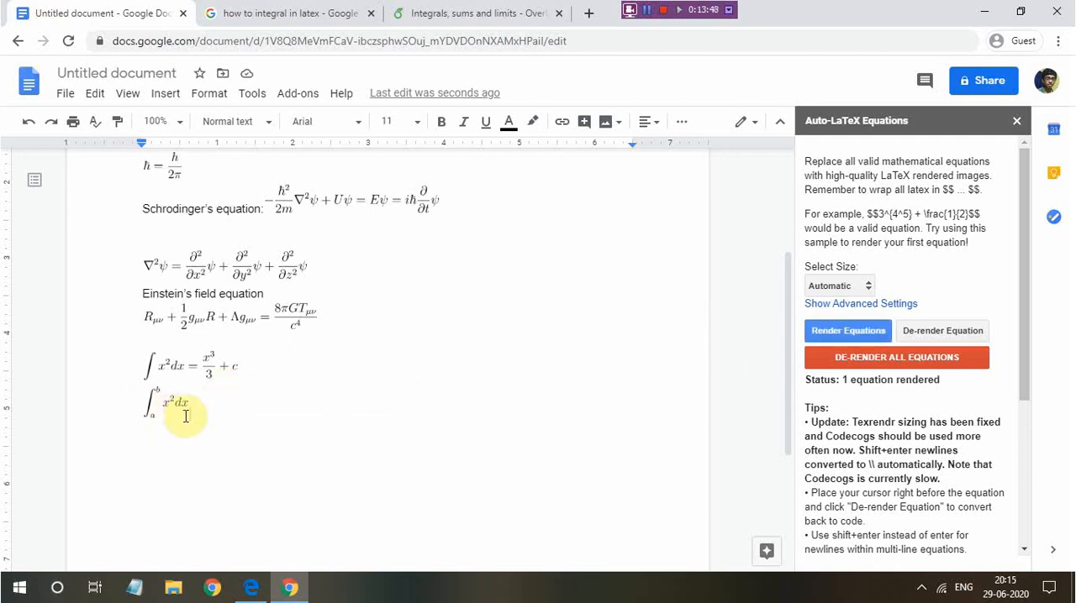
{"action": "scroll", "coordinate": [241, 416], "scroll_direction": "up", "scroll_amount": 4}
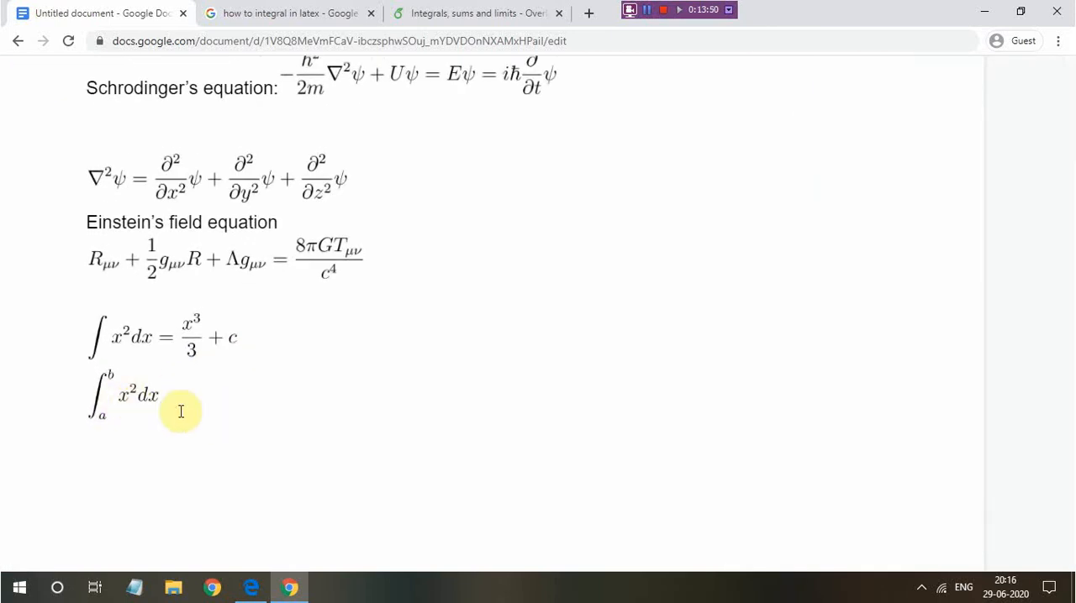
{"action": "scroll", "coordinate": [216, 400], "scroll_direction": "down", "scroll_amount": 4}
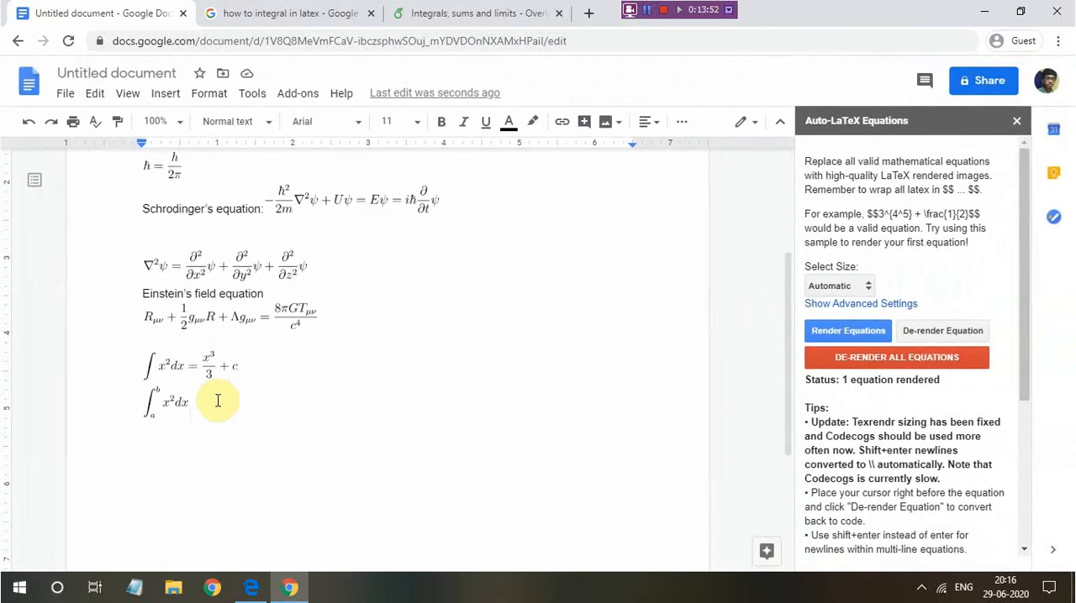
{"action": "scroll", "coordinate": [218, 401], "scroll_direction": "up", "scroll_amount": 3}
{"action": "scroll", "coordinate": [218, 401], "scroll_direction": "down", "scroll_amount": 4}
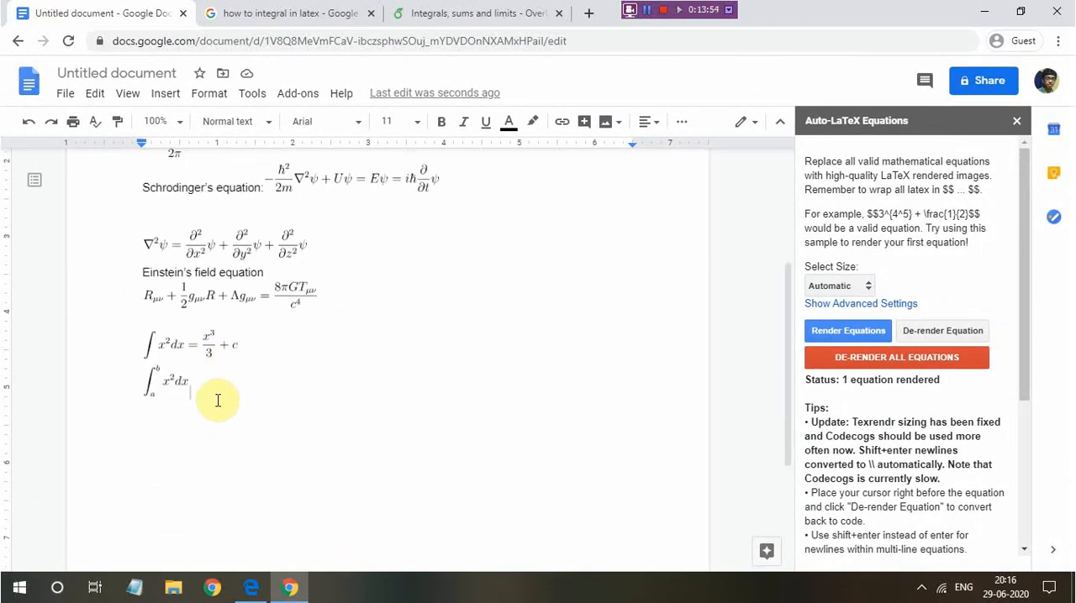
Add an empty $$$$ block on a new line below the definite integral and place the cursor in its middle
{"action": "key", "text": "Return"}
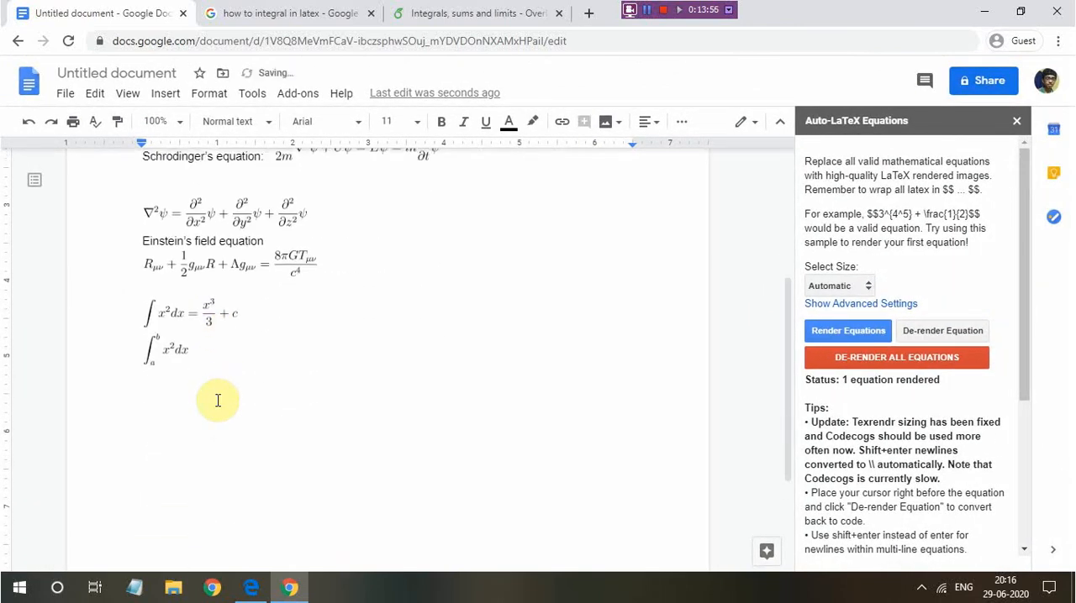
{"action": "type", "text": "$$$$"}
{"action": "key", "text": "Left"}
{"action": "key", "text": "Left"}
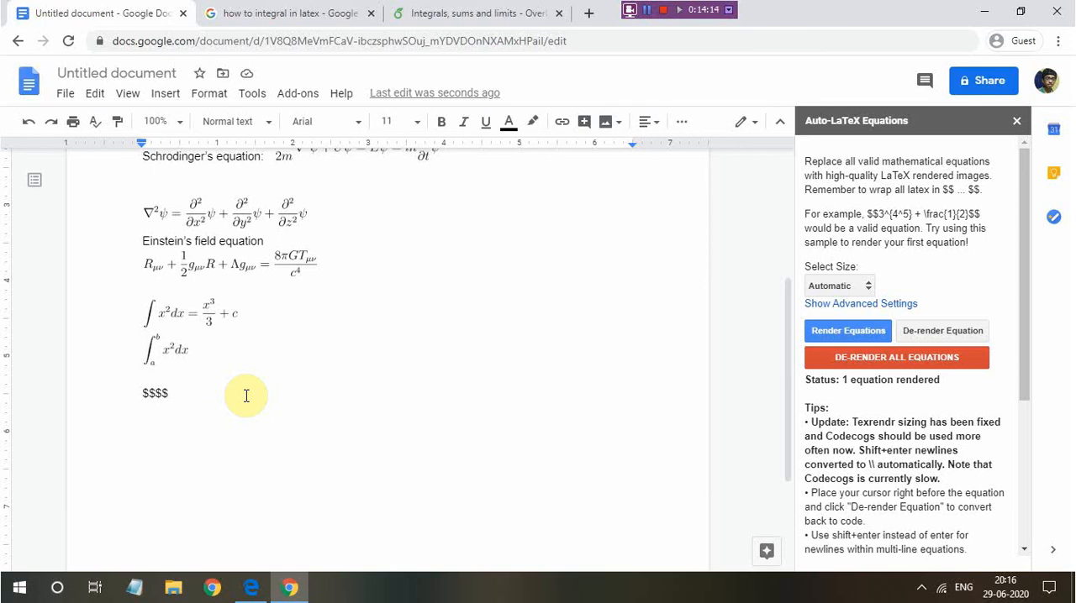
Enter \psi = Ae^{} between the dollar signs, with the cursor inside the exponent's braces
{"action": "type", "text": "\\psi = A"}
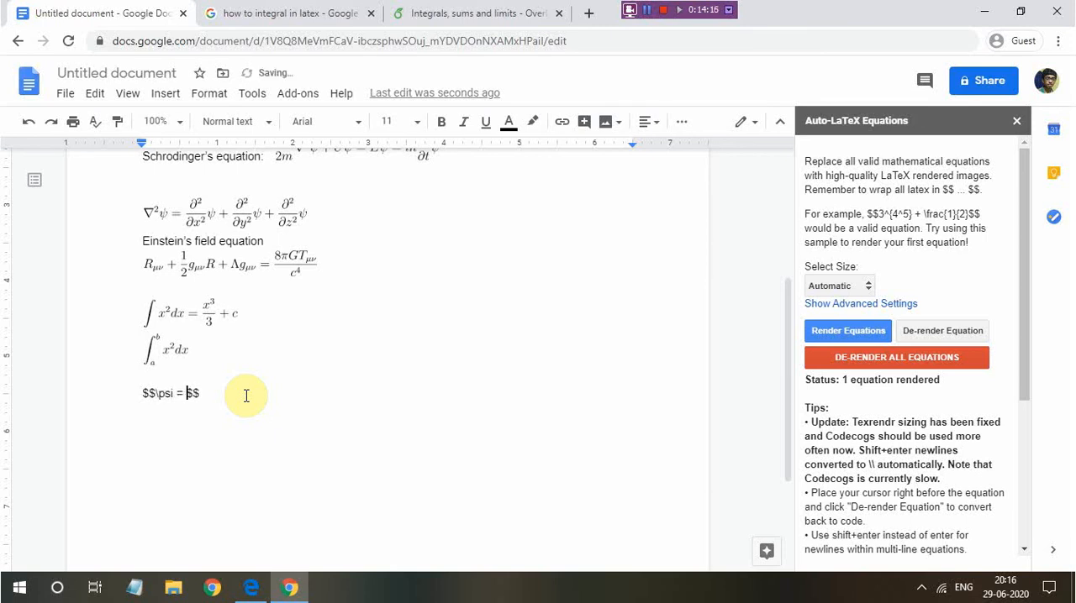
{"action": "key", "text": "BackSpace"}
{"action": "type", "text": "e^{}"}
{"action": "key", "text": "Left"}
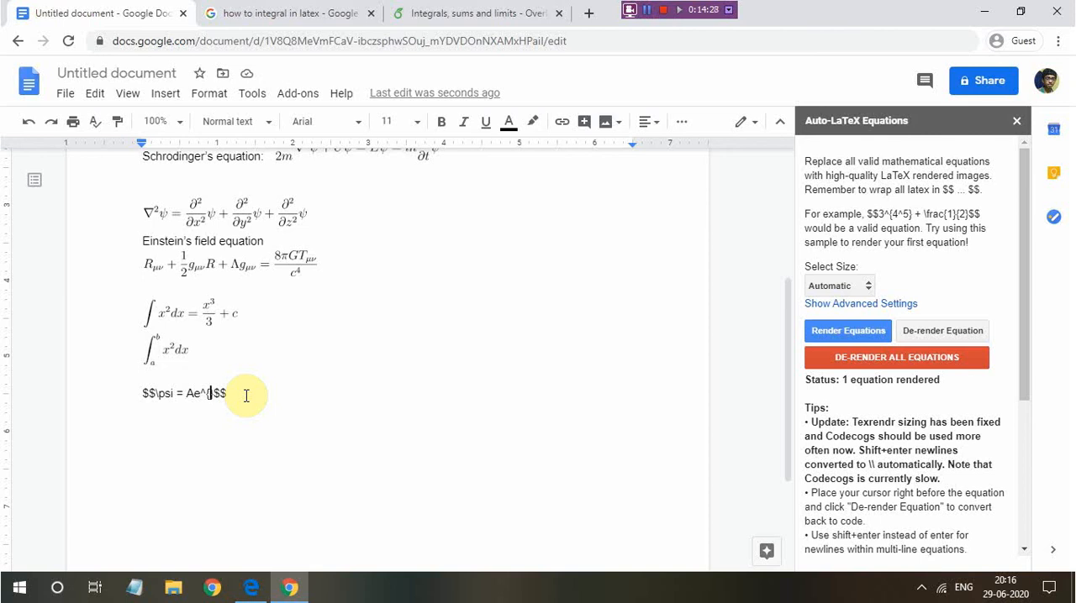
Fill the exponent of e with i(kx - \omega t)
{"action": "type", "text": "i()"}
{"action": "key", "text": "Left"}
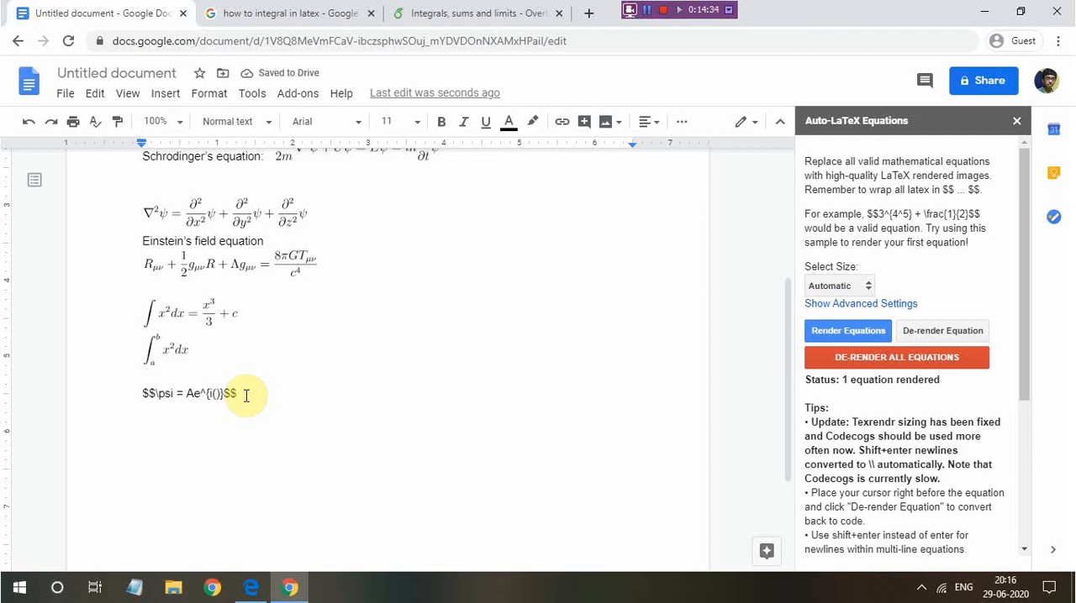
{"action": "type", "text": "kx - "}
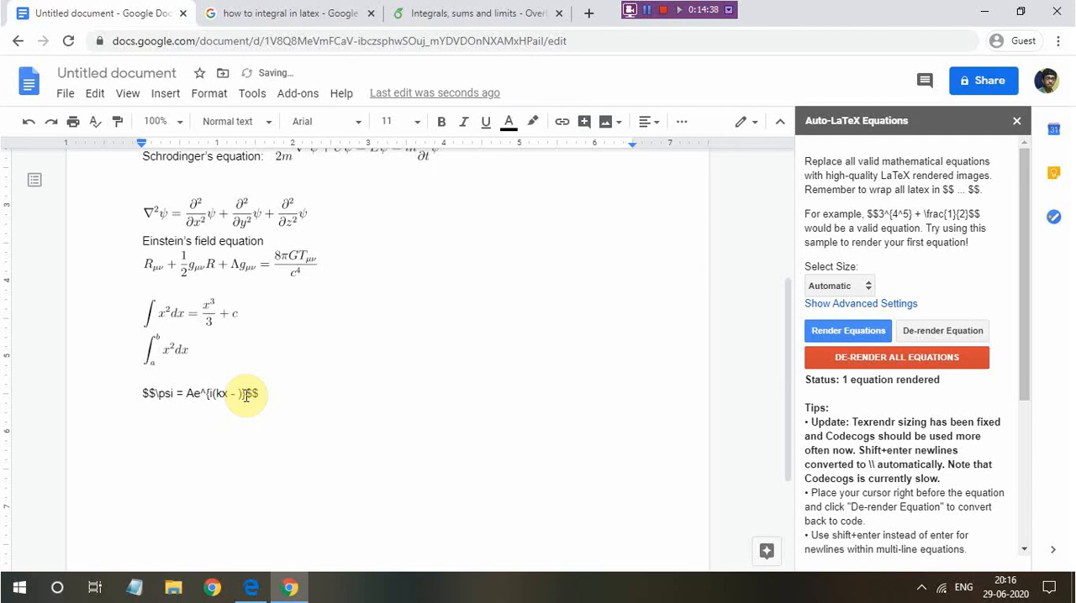
{"action": "type", "text": "\\omega t"}
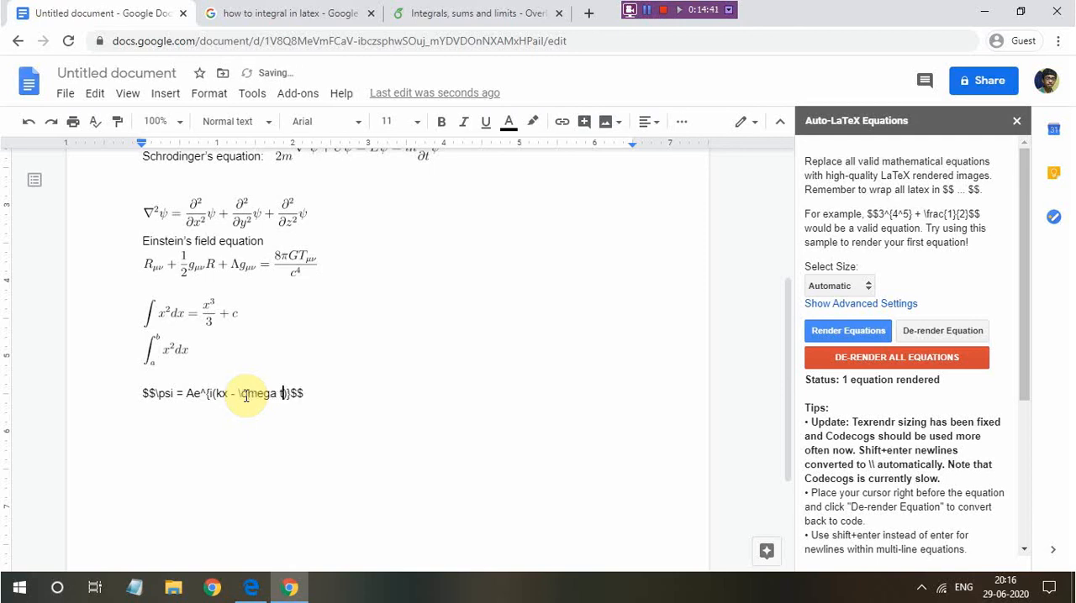
Render the psi wave function equation, place the cursor after it, and check the rendered result up close
{"action": "left_click", "coordinate": [822, 340]}
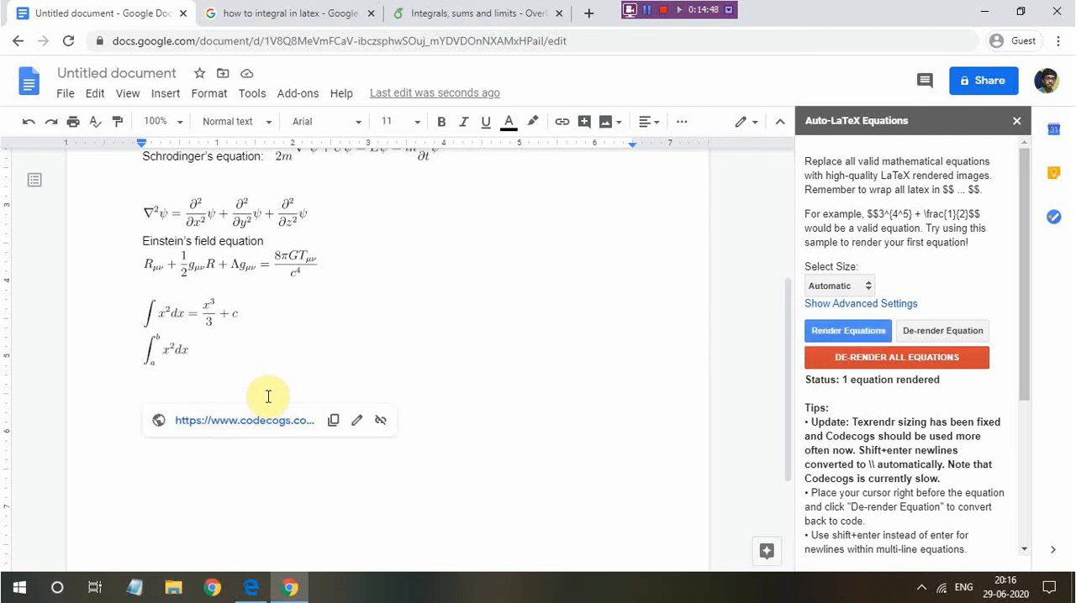
{"action": "left_click", "coordinate": [268, 397]}
{"action": "scroll", "coordinate": [177, 391], "scroll_direction": "up", "scroll_amount": 5, "text": "ctrl"}
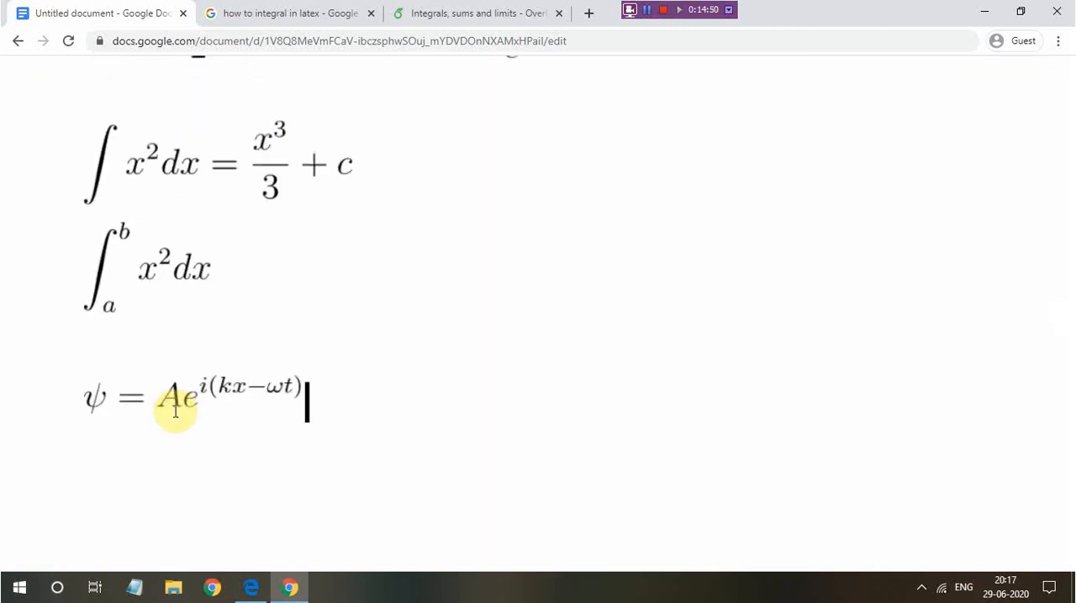
{"action": "scroll", "coordinate": [176, 409], "scroll_direction": "up", "scroll_amount": 2}
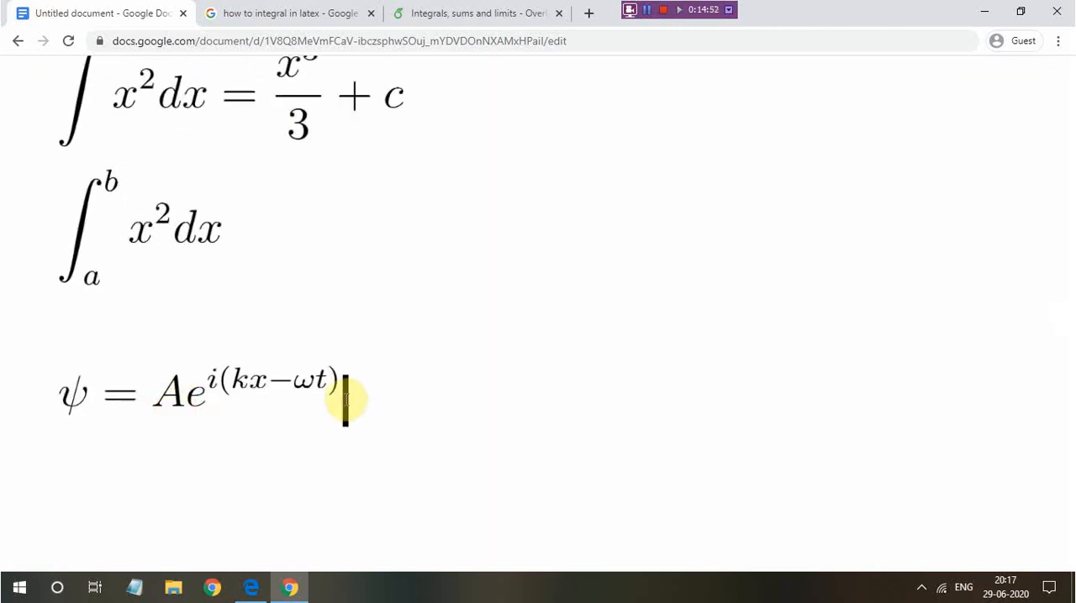
{"action": "scroll", "coordinate": [346, 393], "scroll_direction": "down", "scroll_amount": 5}
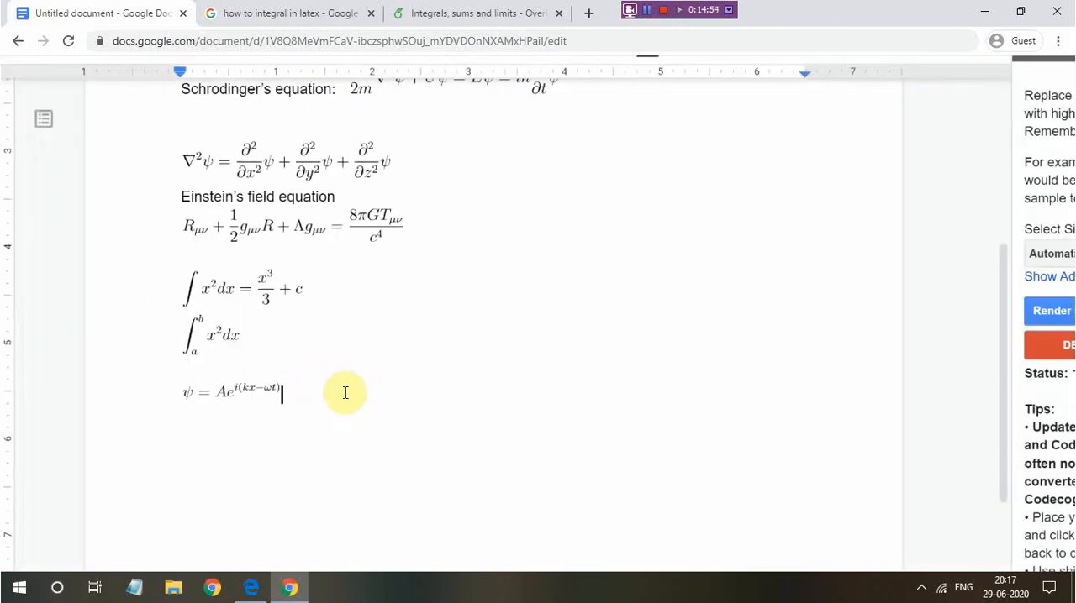
{"action": "scroll", "coordinate": [345, 392], "scroll_direction": "down", "scroll_amount": 3}
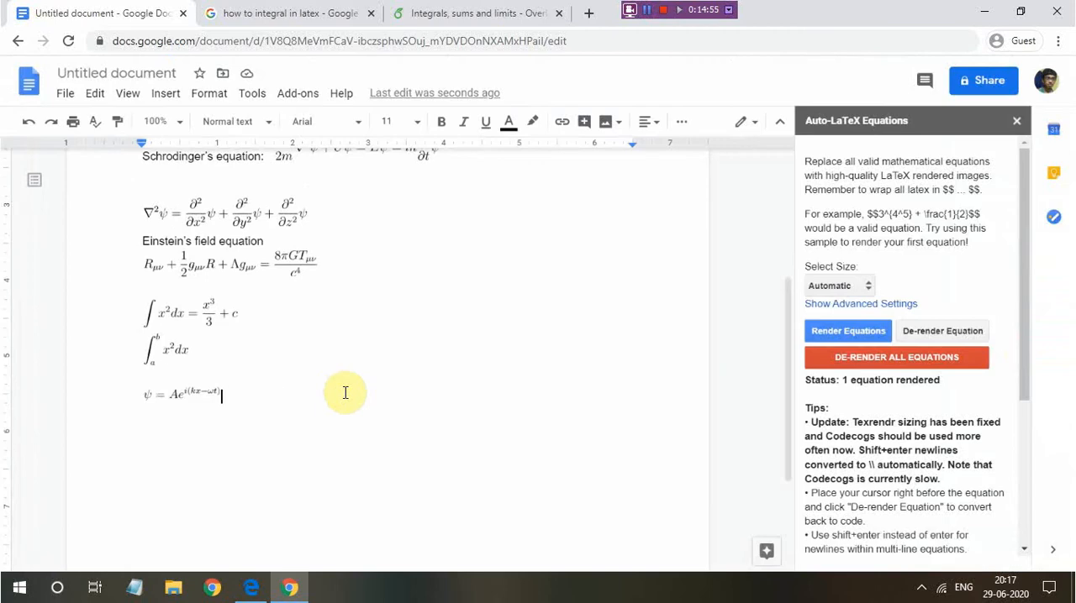
{"action": "left_click", "coordinate": [731, 12]}
{"action": "left_click", "coordinate": [756, 49]}
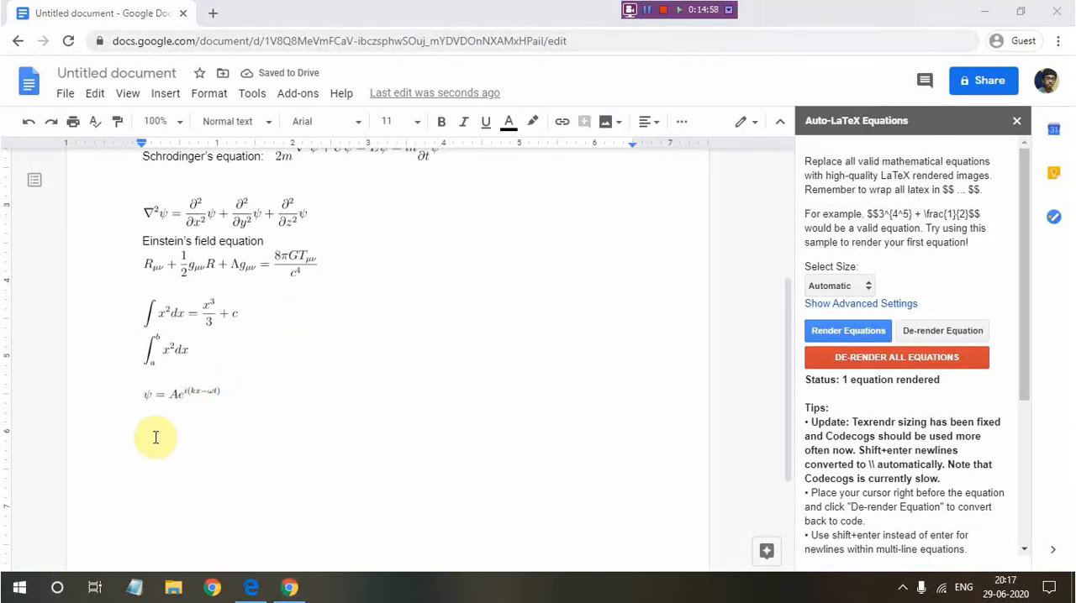
Start a new line below the rendered psi wave function equation
{"action": "left_click", "coordinate": [226, 403]}
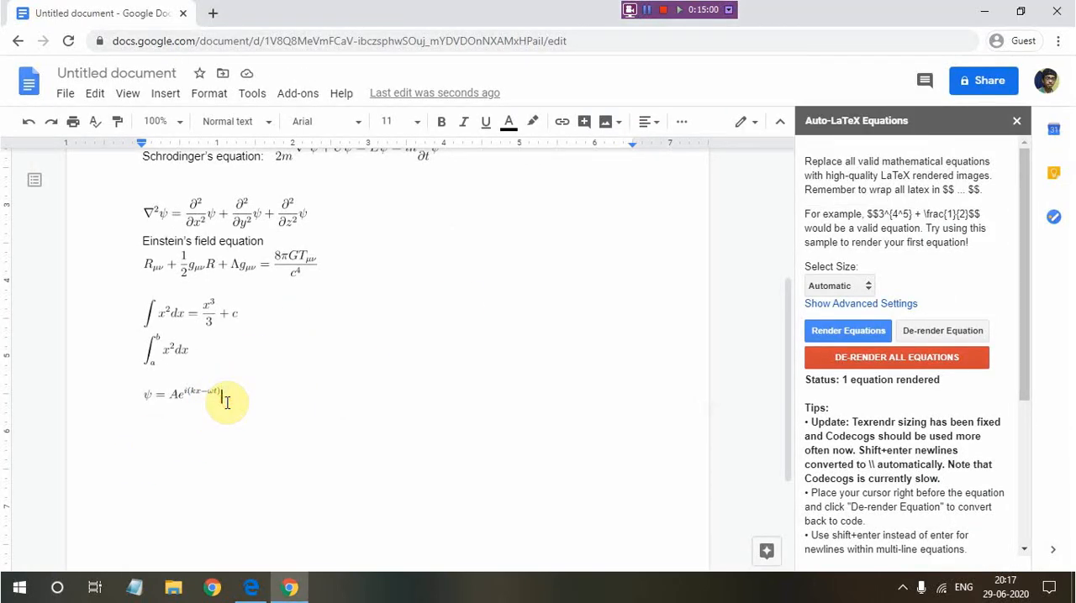
{"action": "key", "text": "Return"}
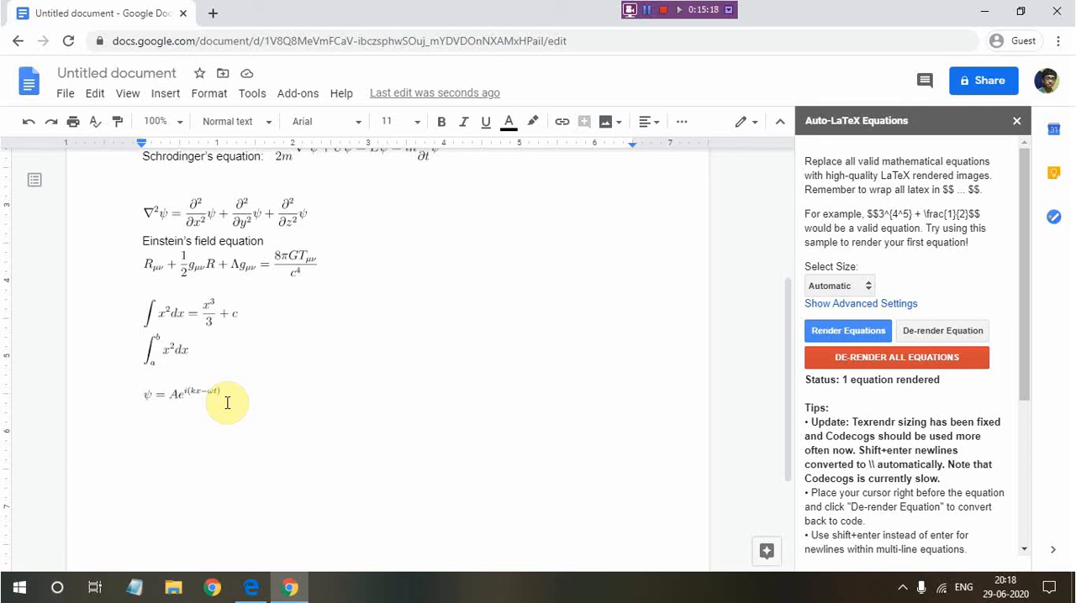
Enter E \psi = between a pair of double dollar signs on the empty line
{"action": "type", "text": "$$$"}
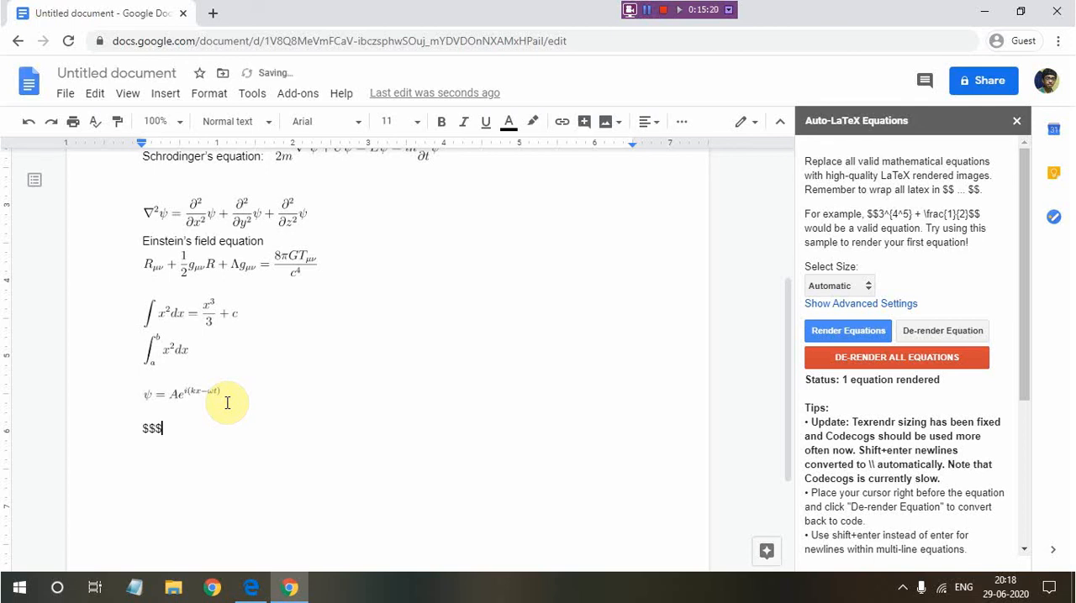
{"action": "type", "text": "$"}
{"action": "key", "text": "Left"}
{"action": "key", "text": "Left"}
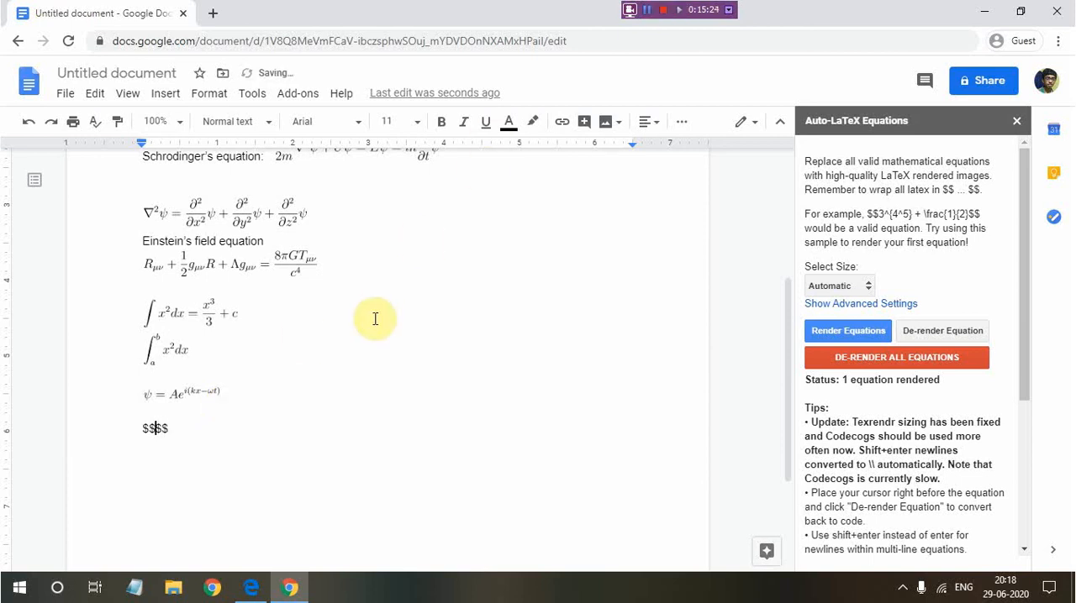
{"action": "type", "text": "E \\psi = \\hat"}
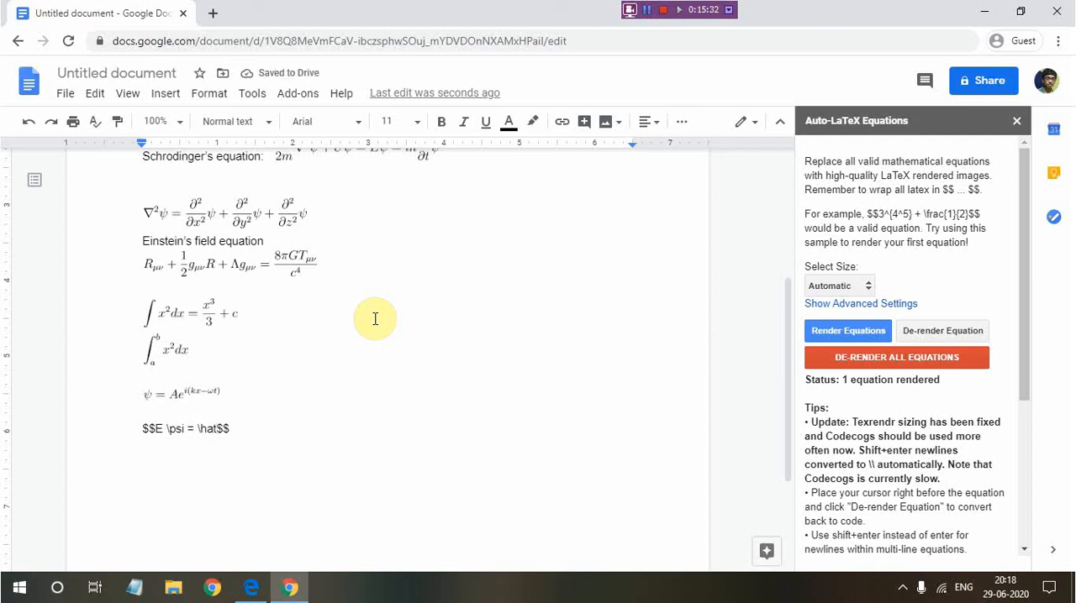
{"action": "type", "text": "{}"}
Complete the equation's right side with \hat{H} \psi
{"action": "key", "text": "Left"}
{"action": "type", "text": "H"}
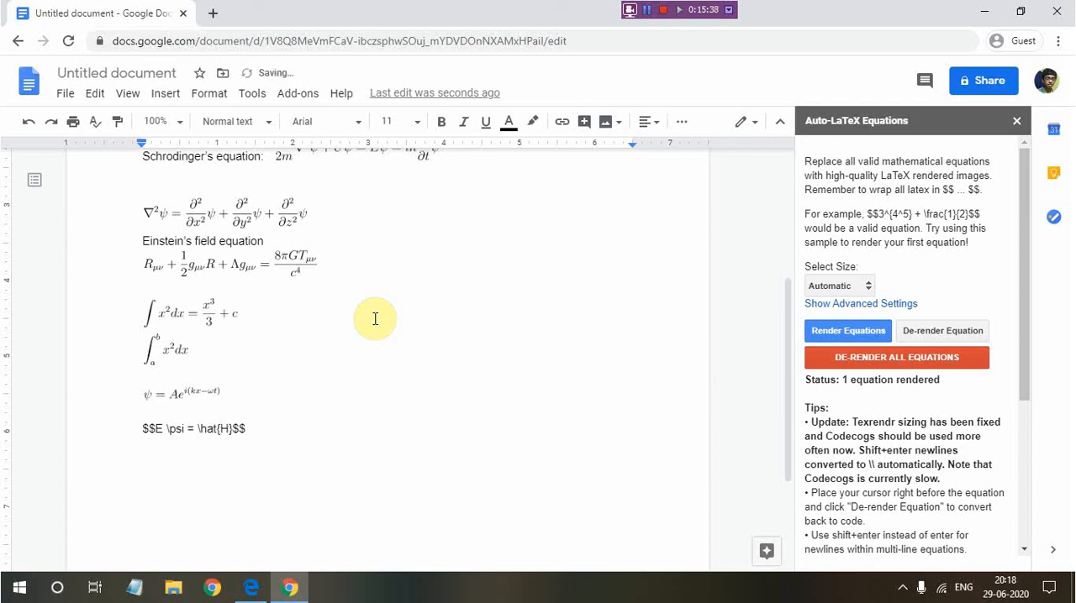
{"action": "key", "text": "Right"}
{"action": "type", "text": "\\pi"}
{"action": "key", "text": "BackSpace"}
{"action": "type", "text": "si"}
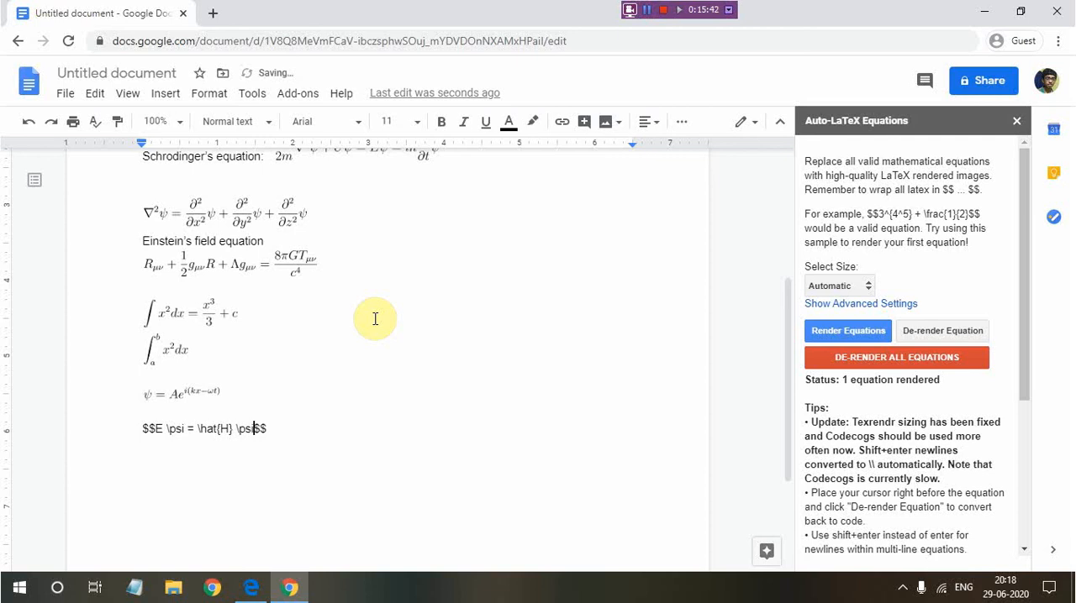
Render the E psi equation, check the result up close, and place the cursor after it
{"action": "left_click", "coordinate": [835, 336]}
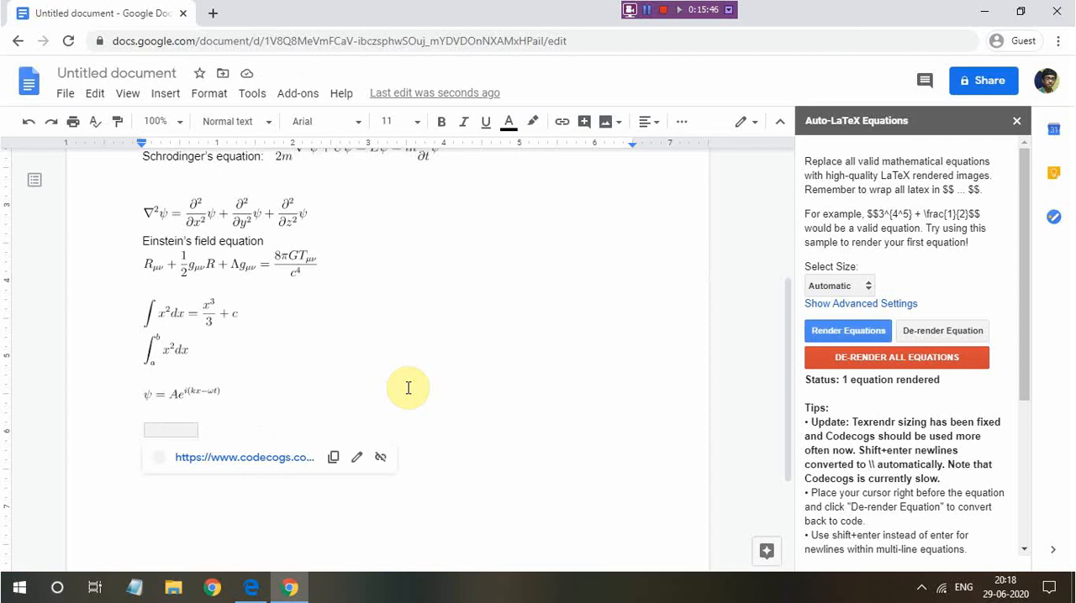
{"action": "scroll", "coordinate": [179, 405], "scroll_direction": "up", "scroll_amount": 5, "text": "ctrl"}
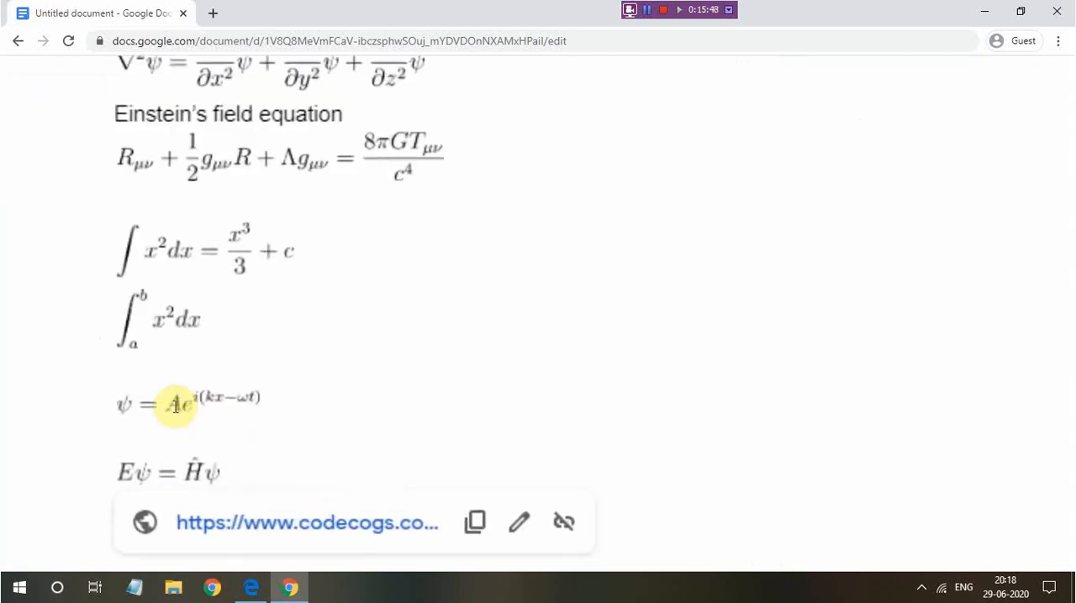
{"action": "left_click", "coordinate": [270, 392]}
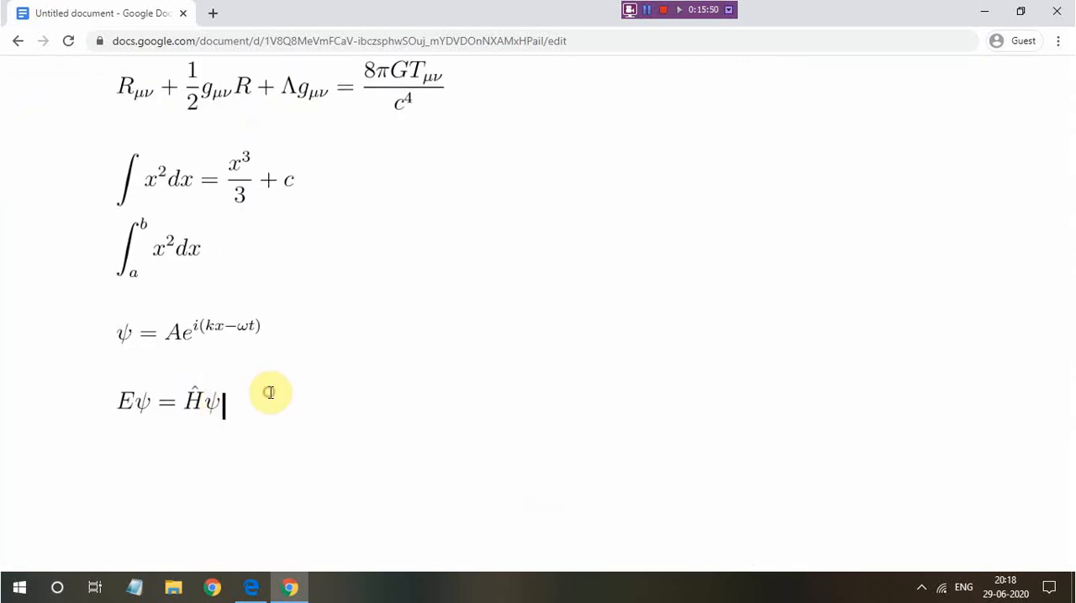
On a new line below, enter the momentum operator equation $\hat{p} = -i \hbar \nabla$ between single dollar signs
{"action": "key", "text": "Return"}
{"action": "type", "text": "$$"}
{"action": "key", "text": "Left"}
{"action": "type", "text": "\\hat"}
{"action": "type", "text": "{p} "}
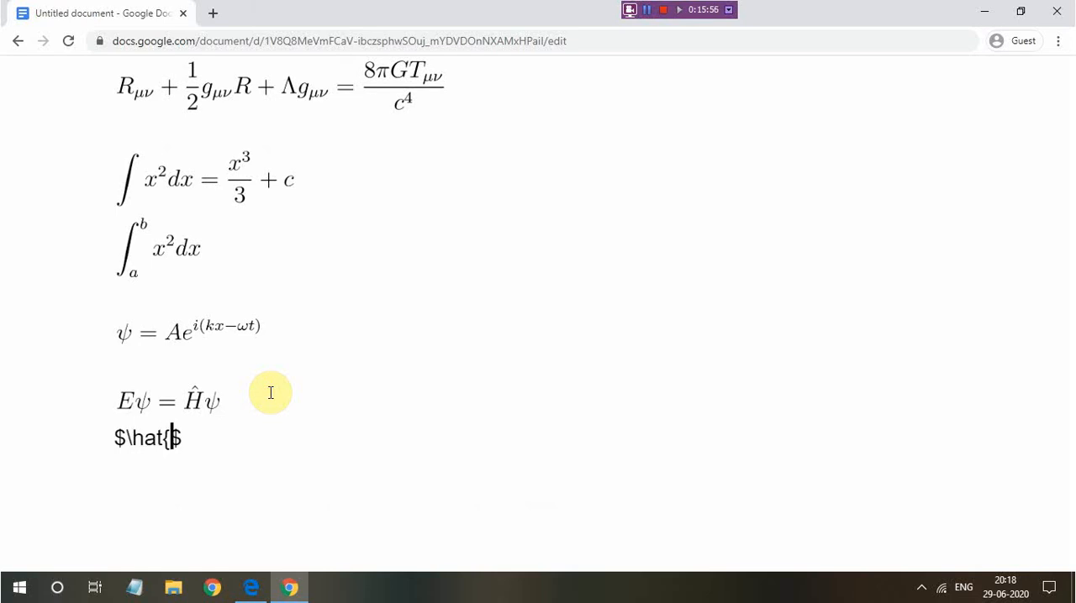
{"action": "type", "text": "= -i \\"}
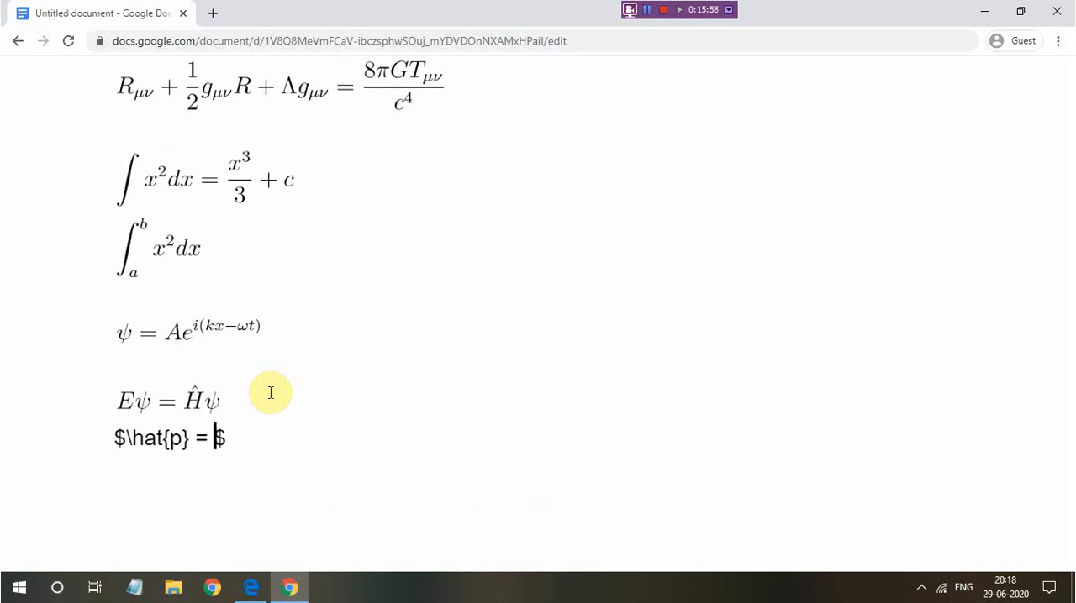
{"action": "type", "text": "hbar "}
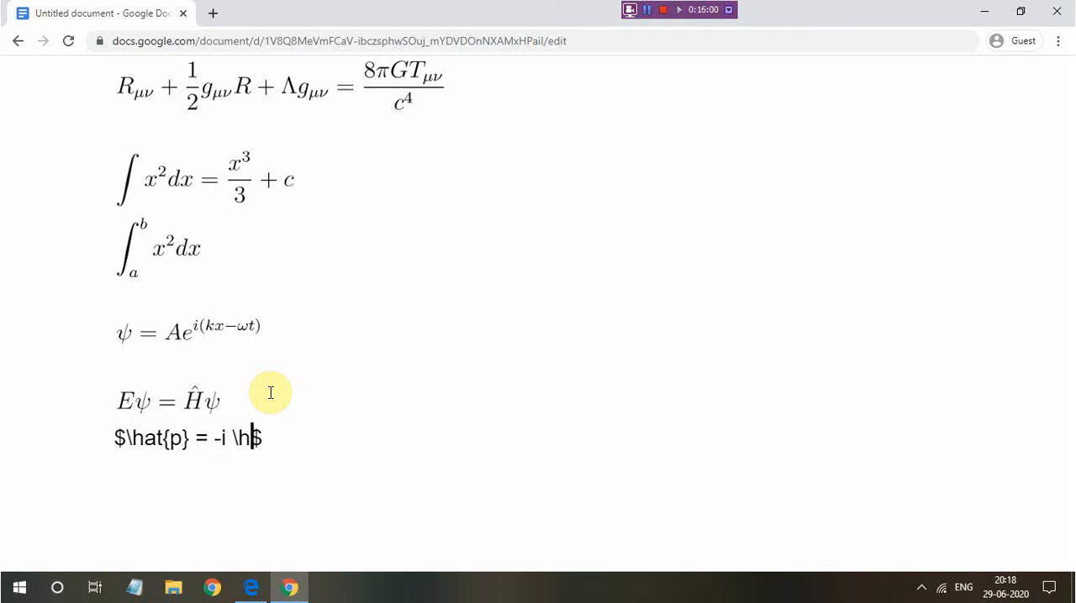
{"action": "type", "text": "\\nabla"}
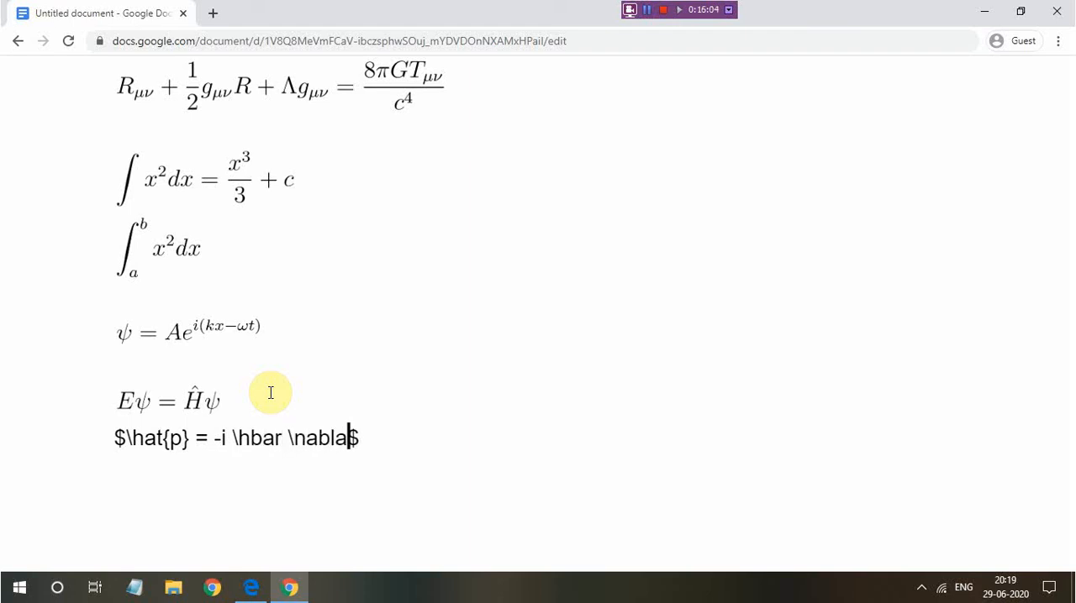
{"action": "scroll", "coordinate": [273, 393], "scroll_direction": "down", "scroll_amount": 1}
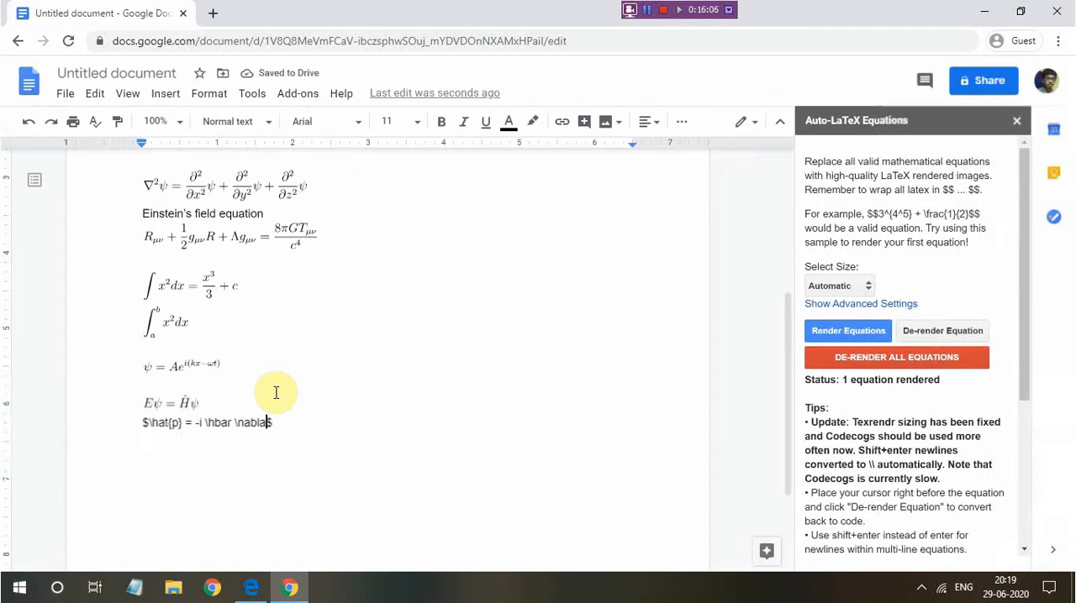
{"action": "type", "text": "$"}
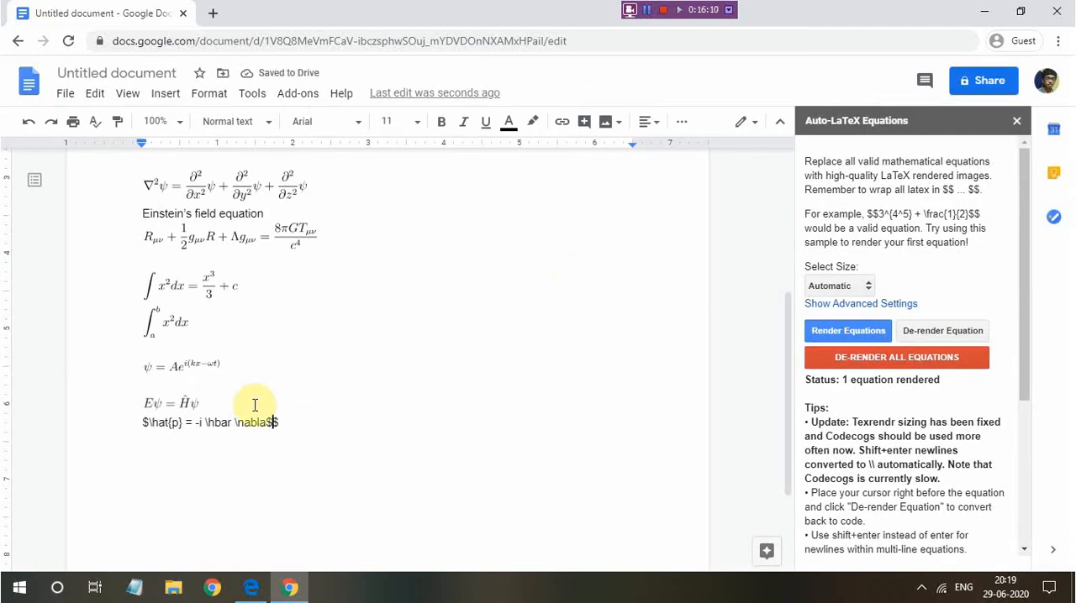
{"action": "left_click", "coordinate": [143, 425]}
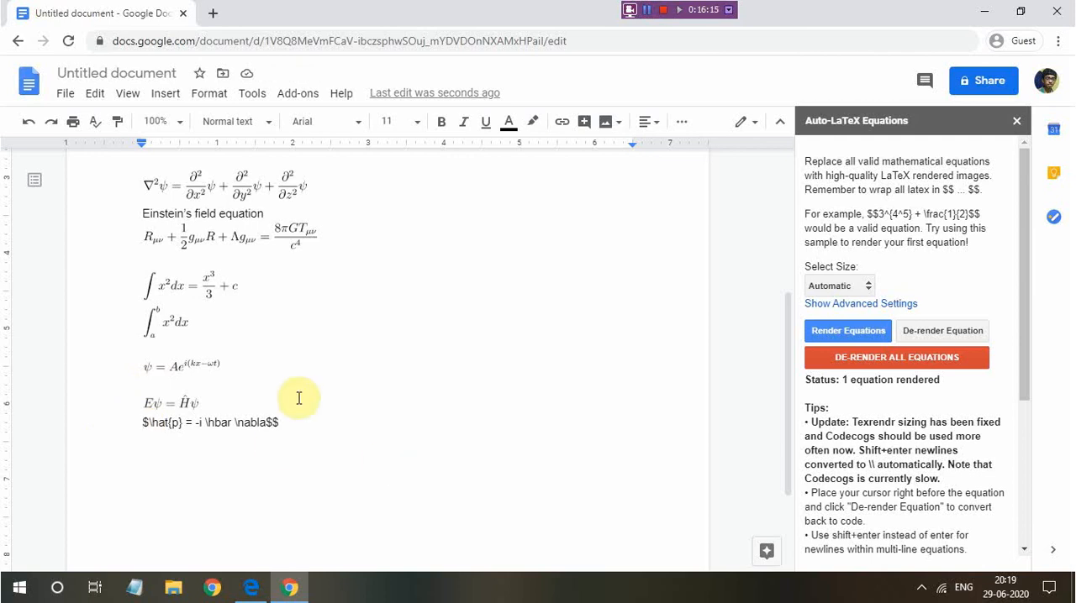
{"action": "left_click", "coordinate": [284, 421]}
{"action": "key", "text": "BackSpace"}
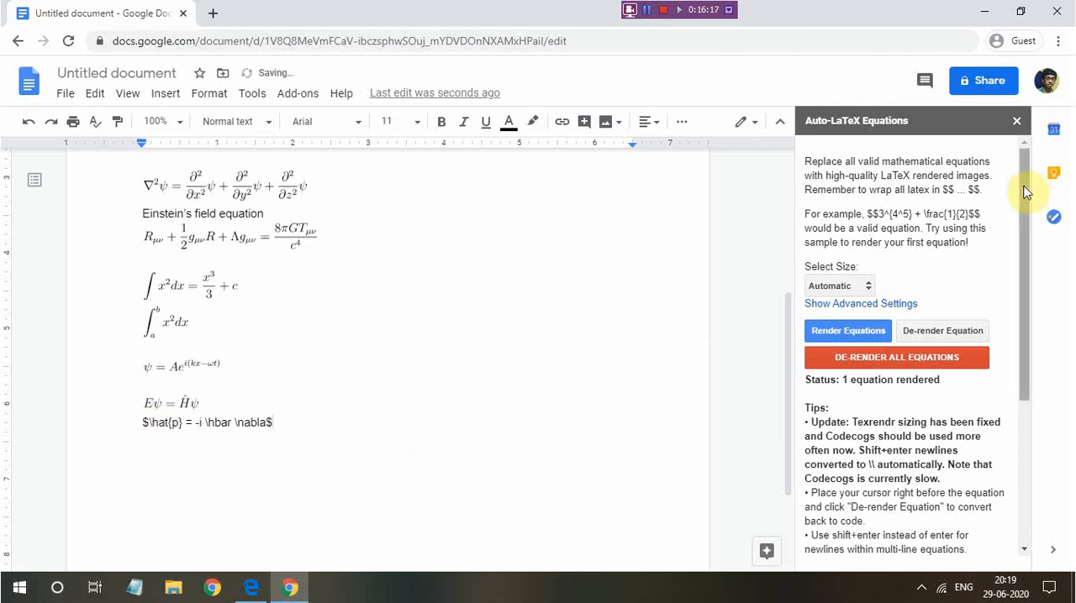
Try to render the momentum operator equation with single dollar signs around it, and examine the rendering status
{"action": "left_click", "coordinate": [848, 330]}
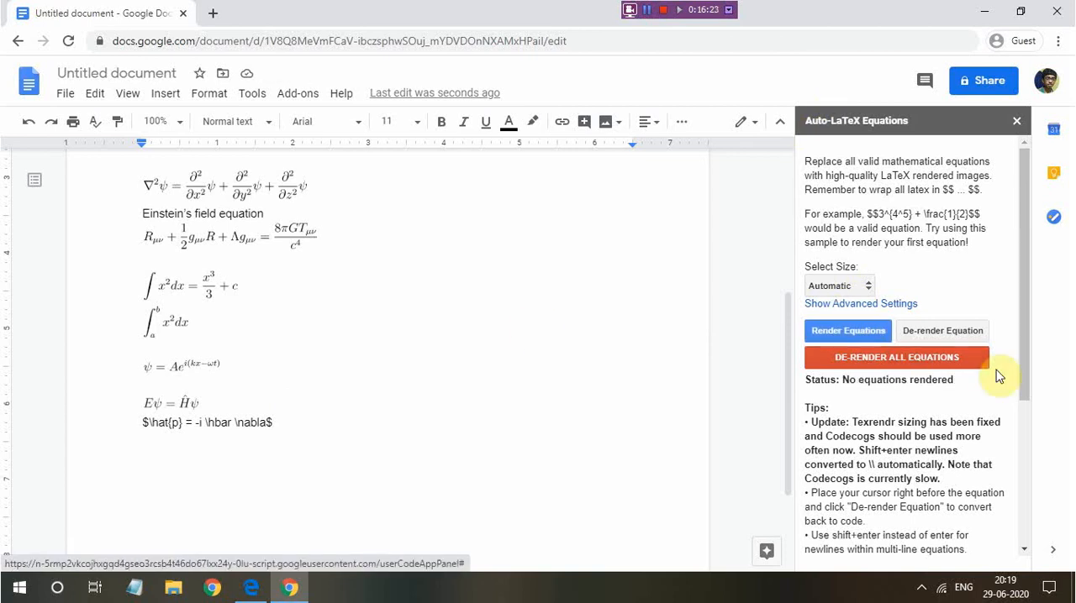
{"action": "left_click", "coordinate": [846, 379]}
{"action": "left_click_drag", "start_coordinate": [917, 384], "coordinate": [950, 386]}
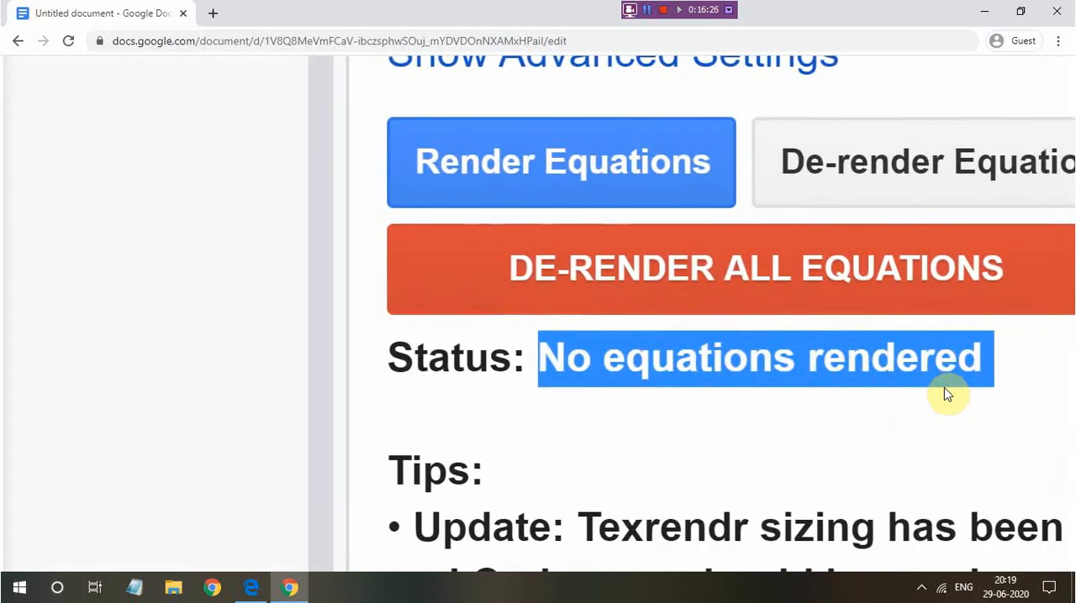
{"action": "left_click", "coordinate": [944, 388]}
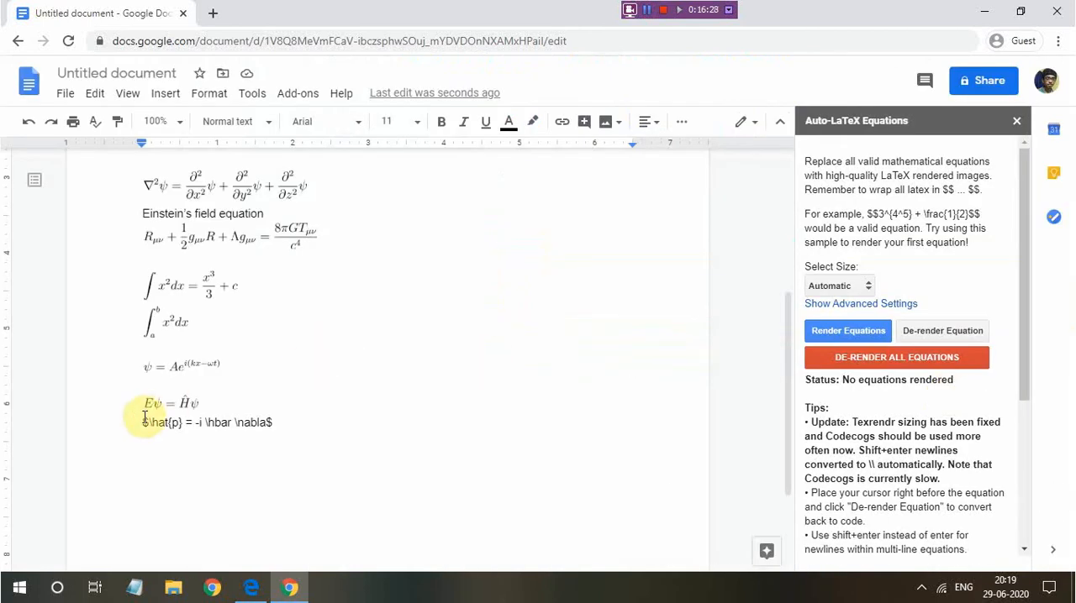
Add a second dollar sign at each end of the momentum operator equation
{"action": "left_click", "coordinate": [144, 420]}
{"action": "type", "text": "$"}
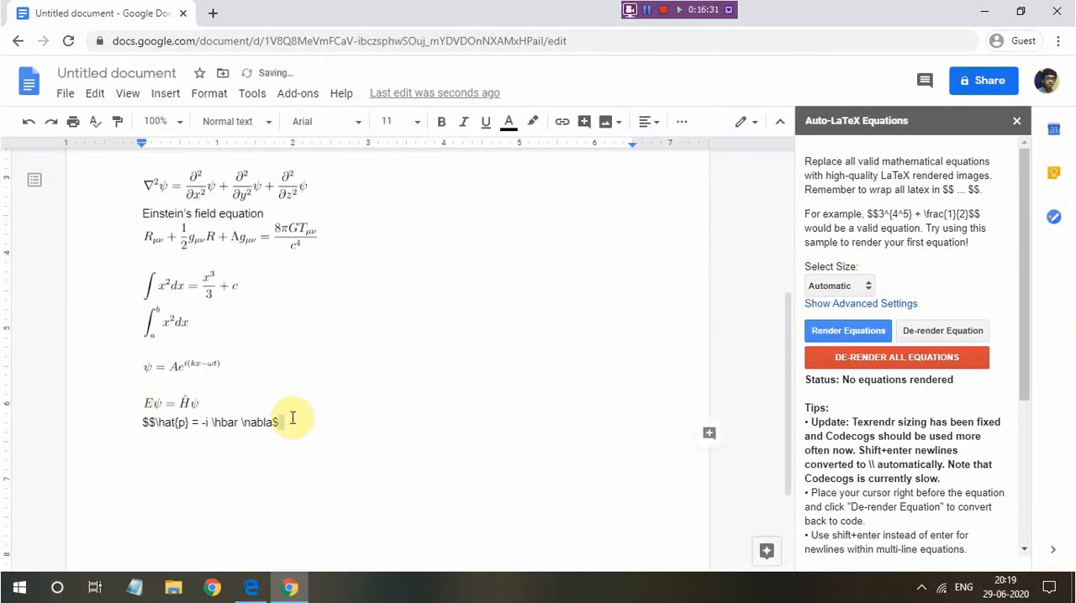
{"action": "left_click", "coordinate": [293, 418]}
{"action": "type", "text": "$"}
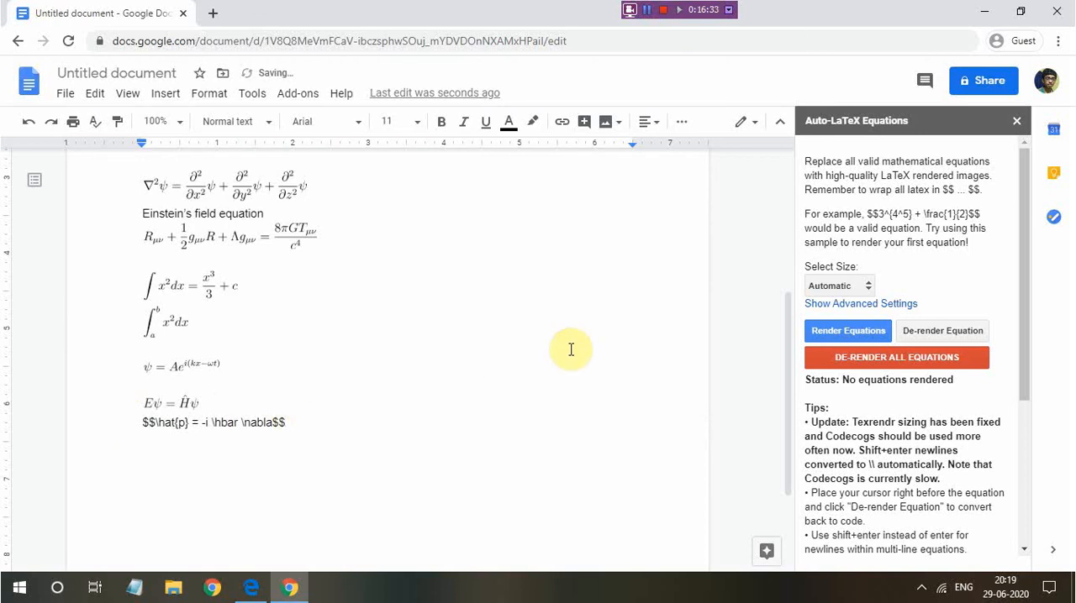
Render the momentum operator equation, check it up close, and add two line breaks after it
{"action": "left_click", "coordinate": [850, 332]}
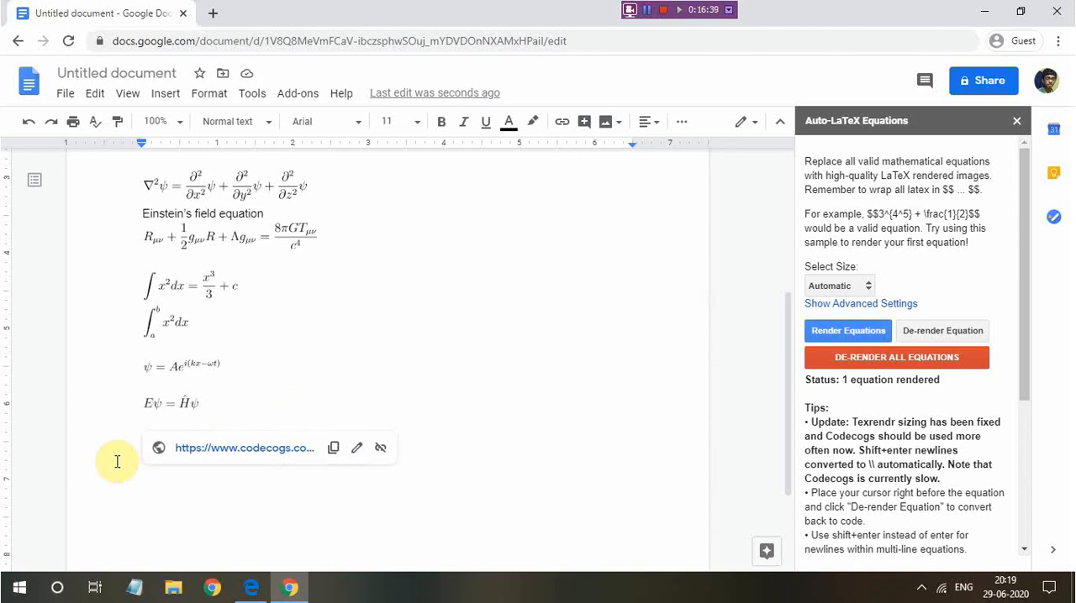
{"action": "scroll", "coordinate": [177, 431], "scroll_direction": "up", "scroll_amount": 5}
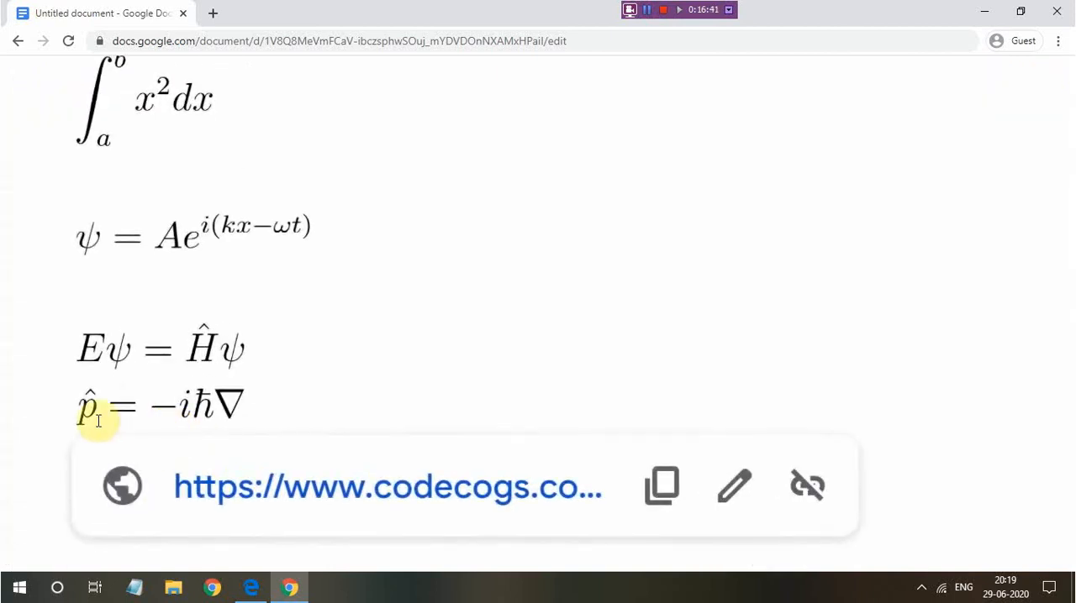
{"action": "scroll", "coordinate": [248, 405], "scroll_direction": "down", "scroll_amount": 5}
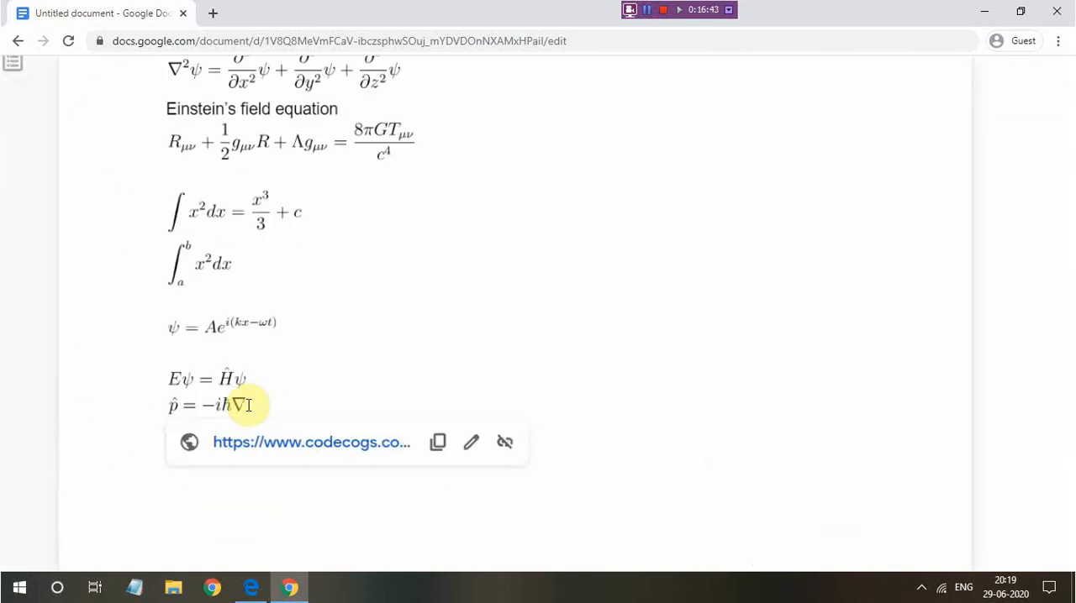
{"action": "scroll", "coordinate": [247, 405], "scroll_direction": "down", "scroll_amount": 3}
{"action": "left_click", "coordinate": [239, 419]}
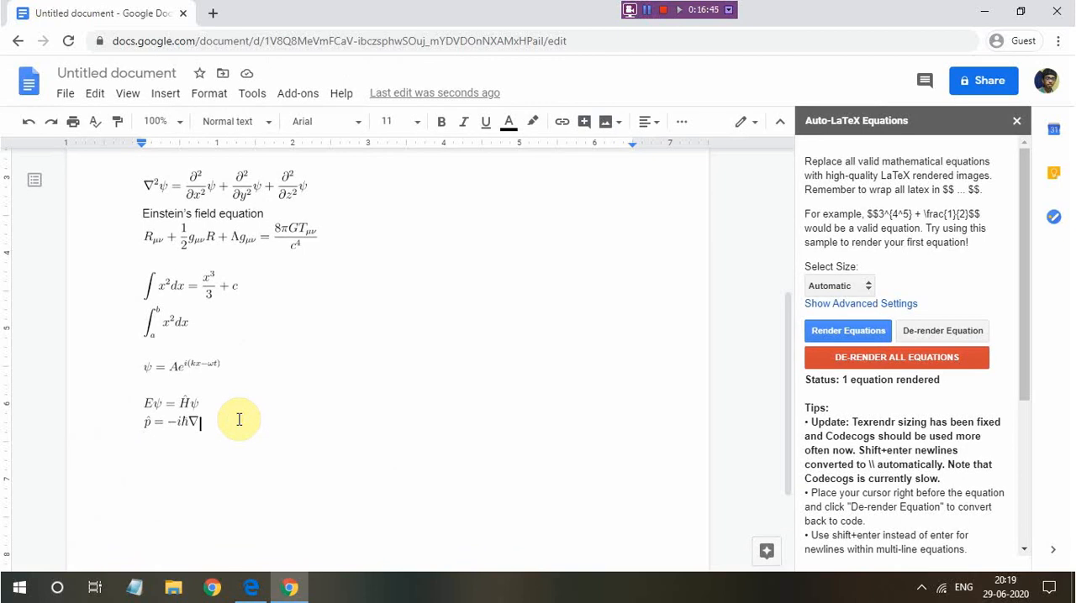
{"action": "key", "text": "Return"}
{"action": "key", "text": "Return"}
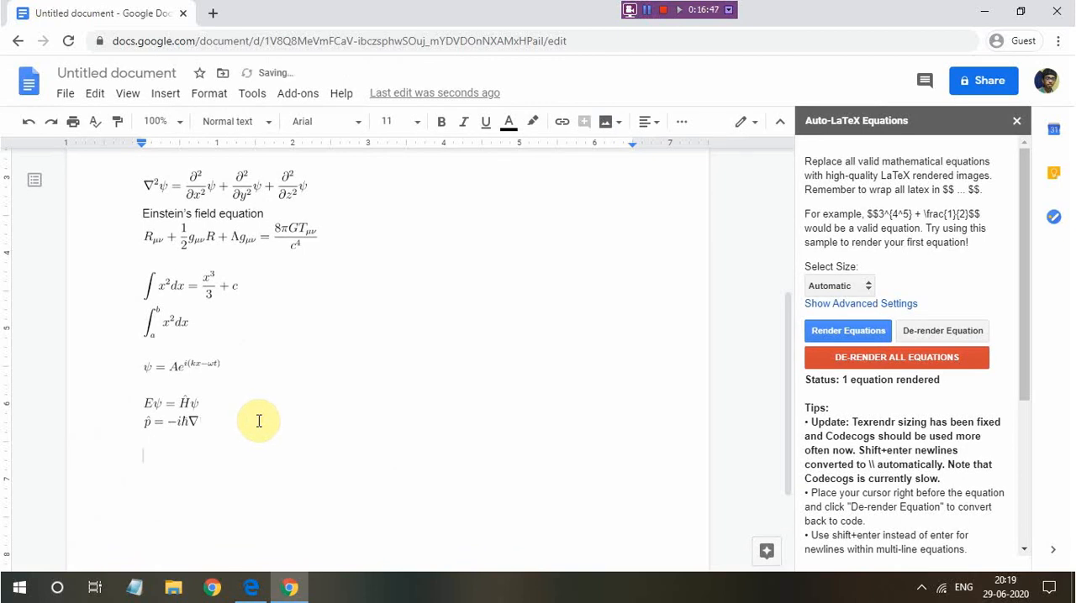
Look over the rendered Schrodinger's equation and start a new line below the momentum operator equation
{"action": "scroll", "coordinate": [254, 418], "scroll_direction": "up", "scroll_amount": 3}
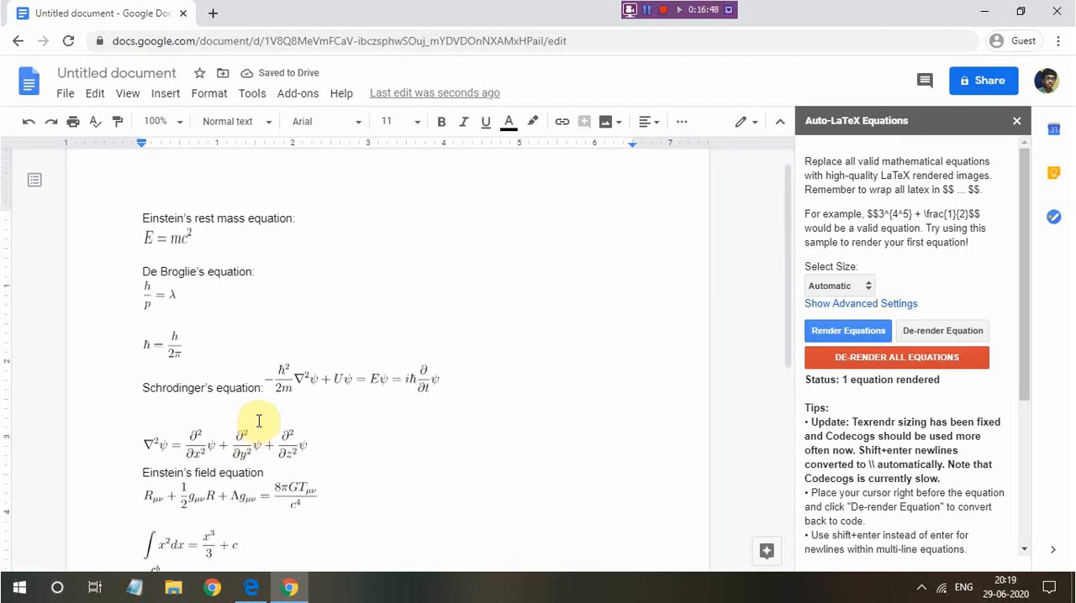
{"action": "left_click", "coordinate": [272, 353]}
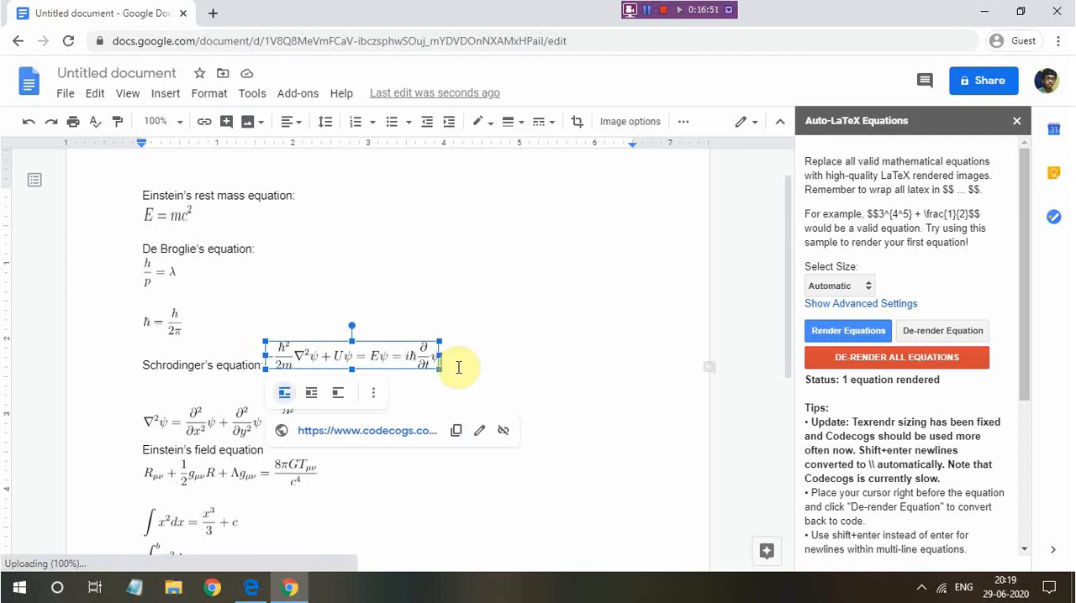
{"action": "left_click", "coordinate": [452, 347]}
{"action": "scroll", "coordinate": [244, 372], "scroll_direction": "down", "scroll_amount": 3}
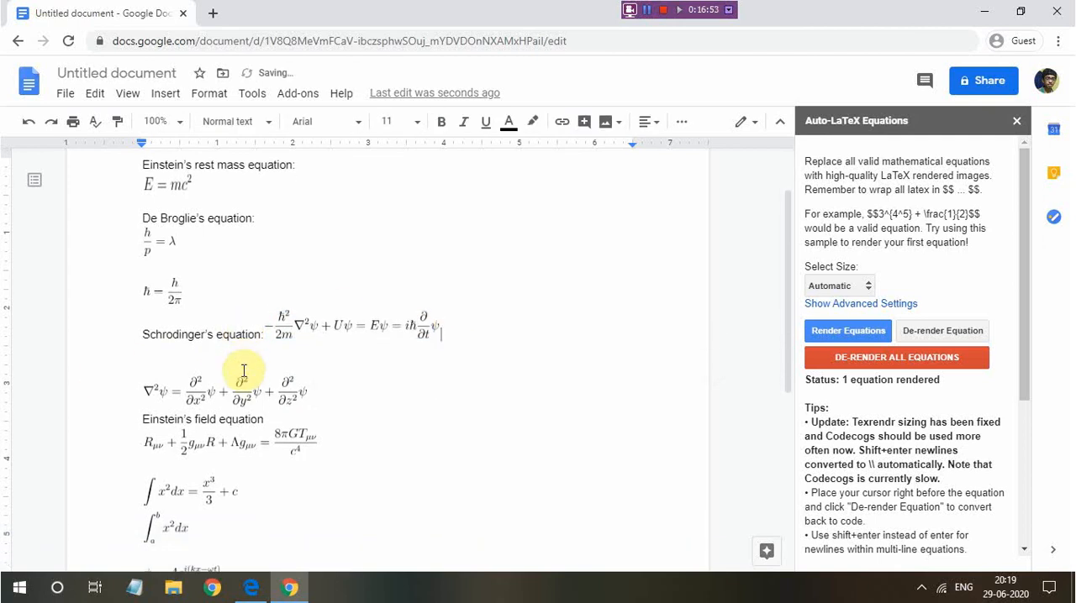
{"action": "scroll", "coordinate": [211, 329], "scroll_direction": "down", "scroll_amount": 4}
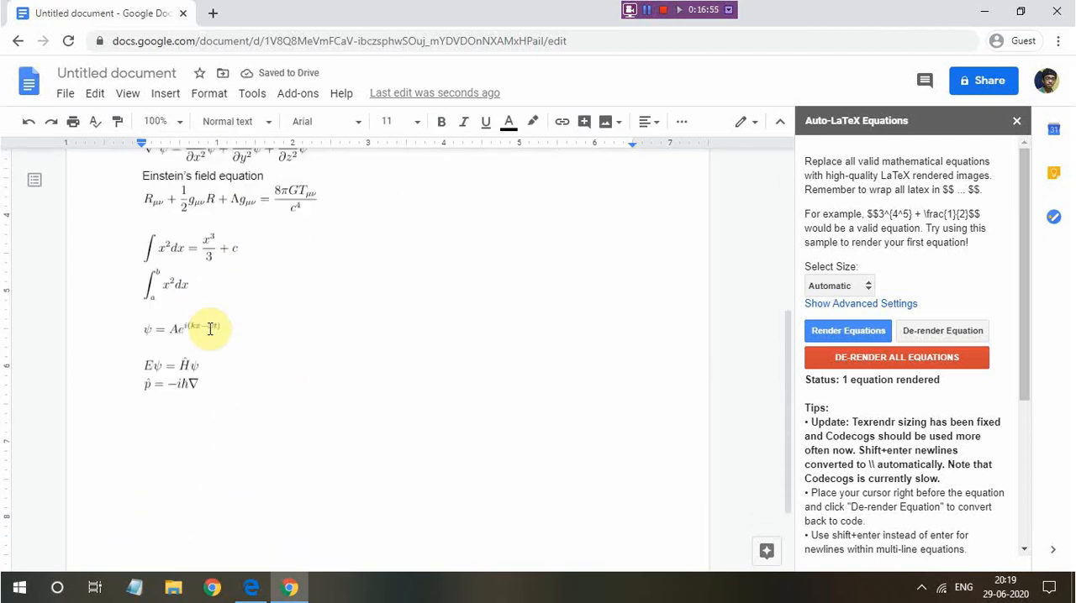
{"action": "left_click", "coordinate": [242, 385]}
{"action": "key", "text": "Return"}
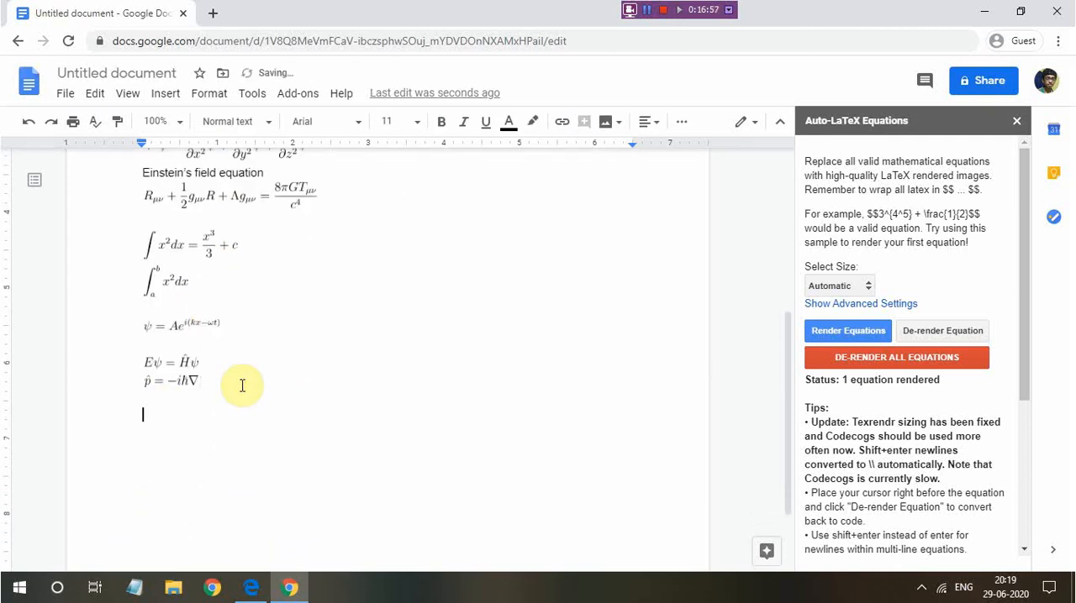
{"action": "left_click", "coordinate": [728, 10]}
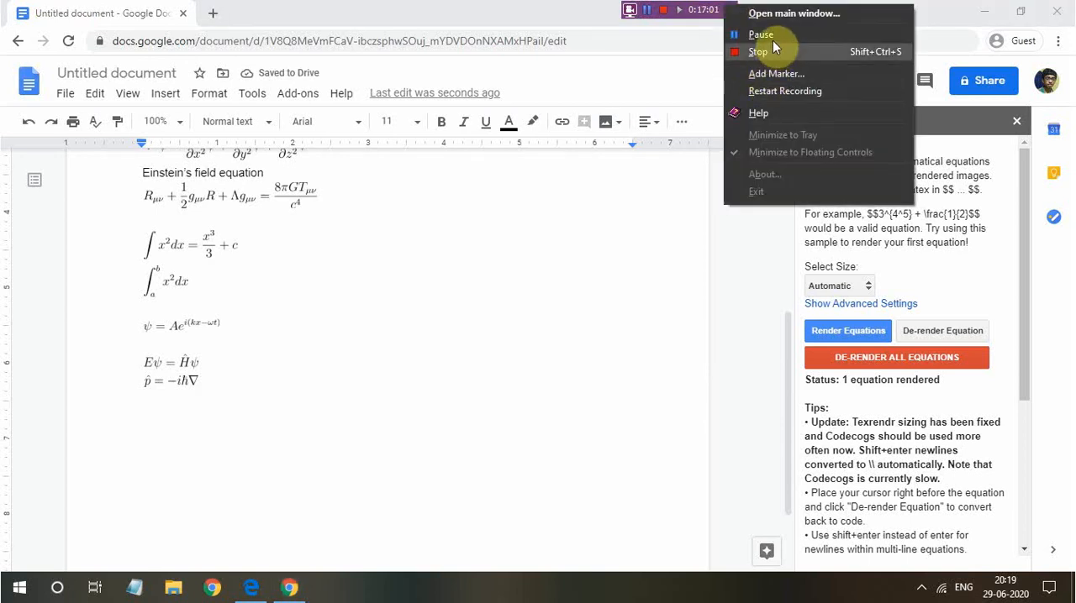
{"action": "left_click", "coordinate": [771, 38]}
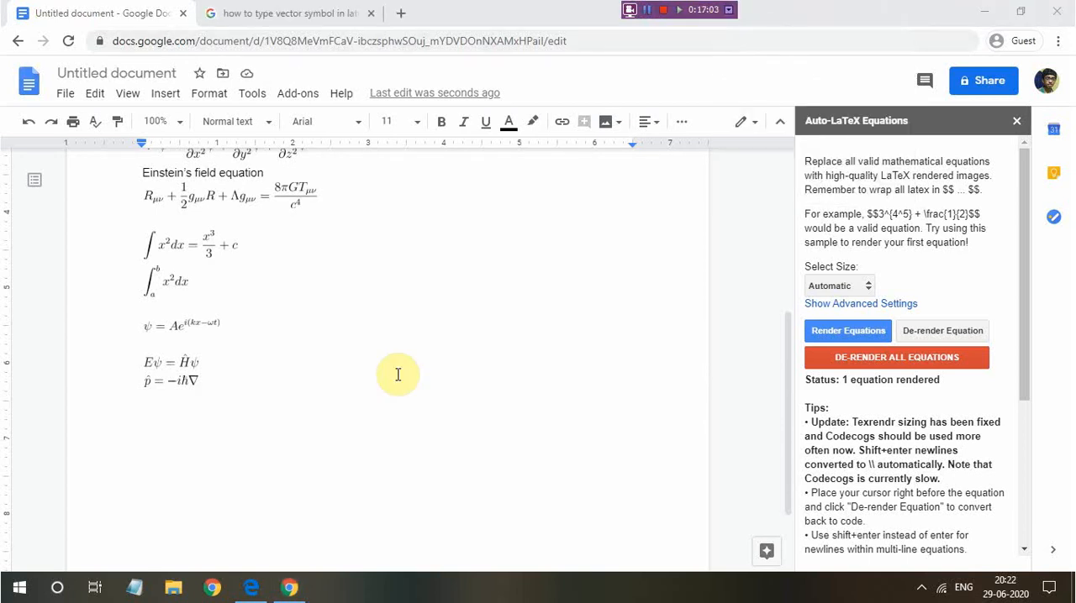
Insert an empty pair of double dollar sign delimiters below the momentum operator equation and place the cursor between them
{"action": "double_click", "coordinate": [146, 411]}
{"action": "left_click", "coordinate": [145, 414]}
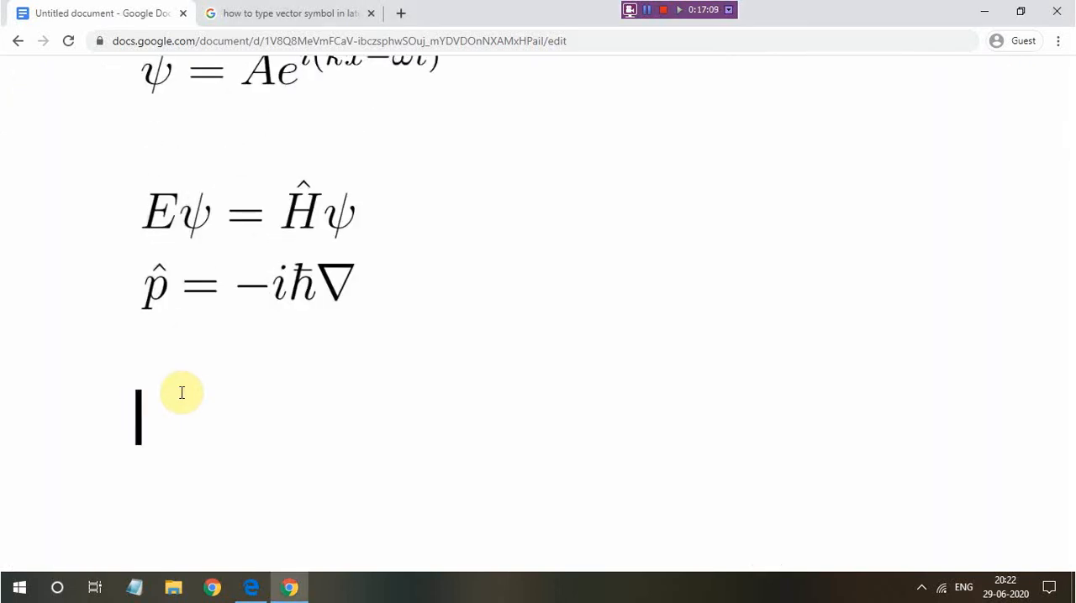
{"action": "type", "text": "$$$$"}
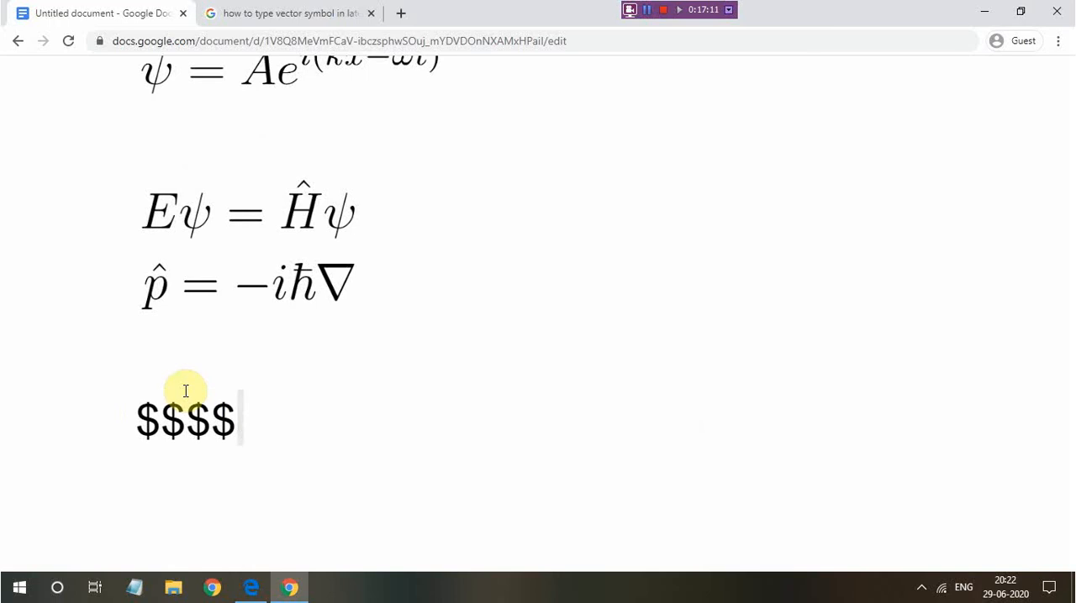
{"action": "key", "text": "Left"}
{"action": "key", "text": "Left"}
{"action": "scroll", "coordinate": [186, 391], "scroll_direction": "down", "scroll_amount": 5}
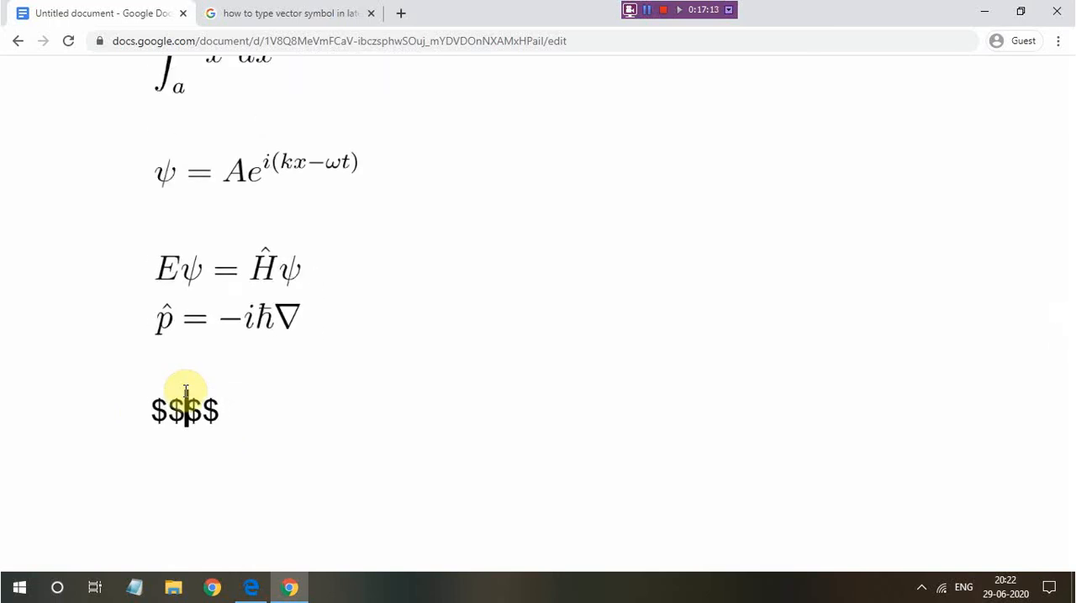
{"action": "scroll", "coordinate": [186, 392], "scroll_direction": "down", "scroll_amount": 3}
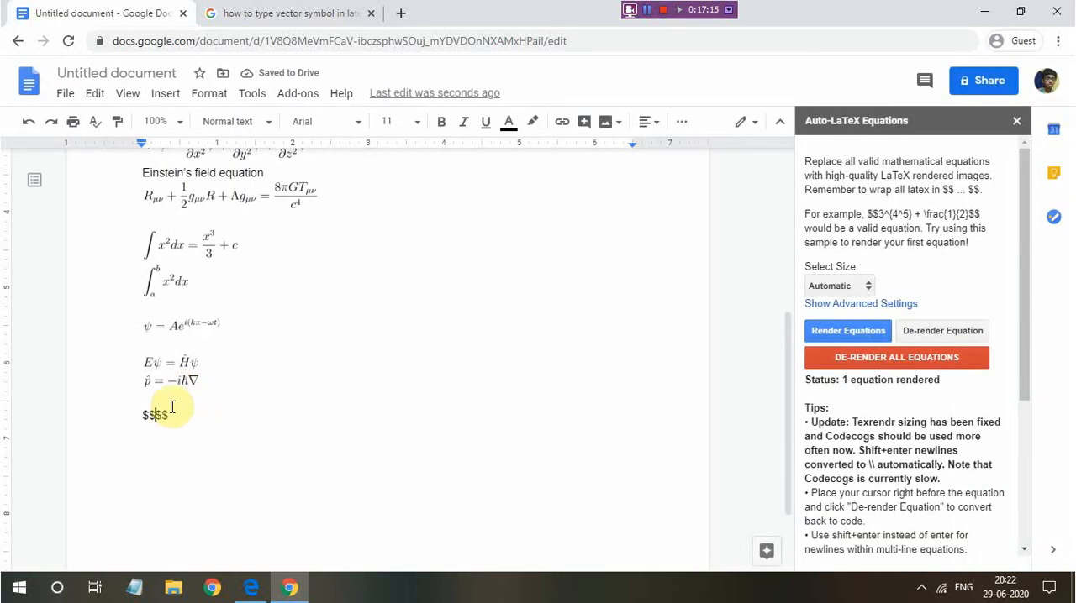
{"action": "scroll", "coordinate": [172, 407], "scroll_direction": "up", "scroll_amount": 5}
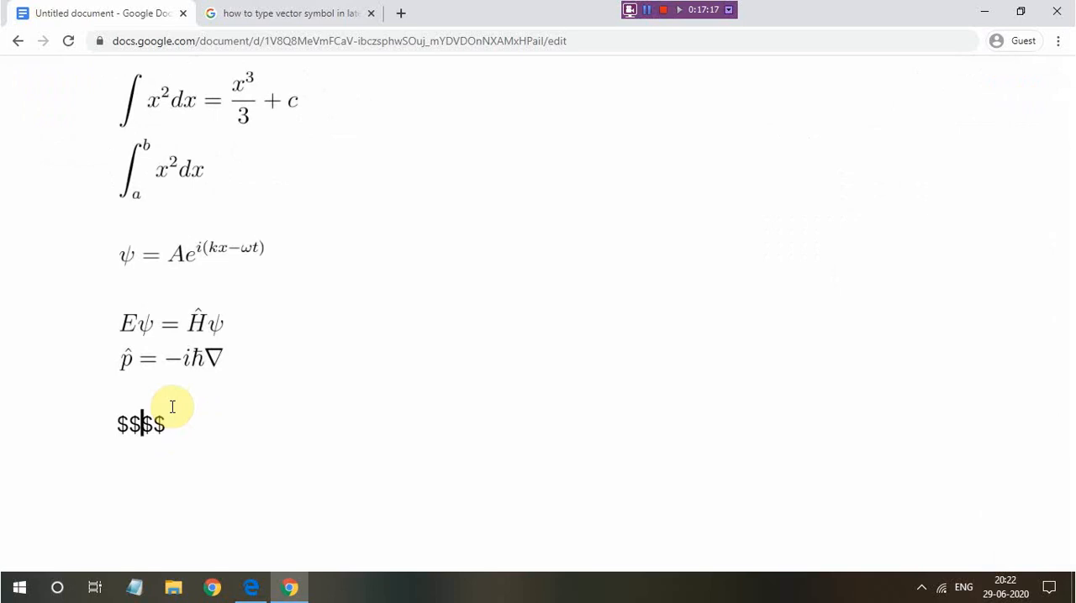
Add the heading "Lorenz factor" on the blank line directly above the empty dollar sign delimiters
{"action": "left_click", "coordinate": [118, 396]}
{"action": "type", "text": "Lor"}
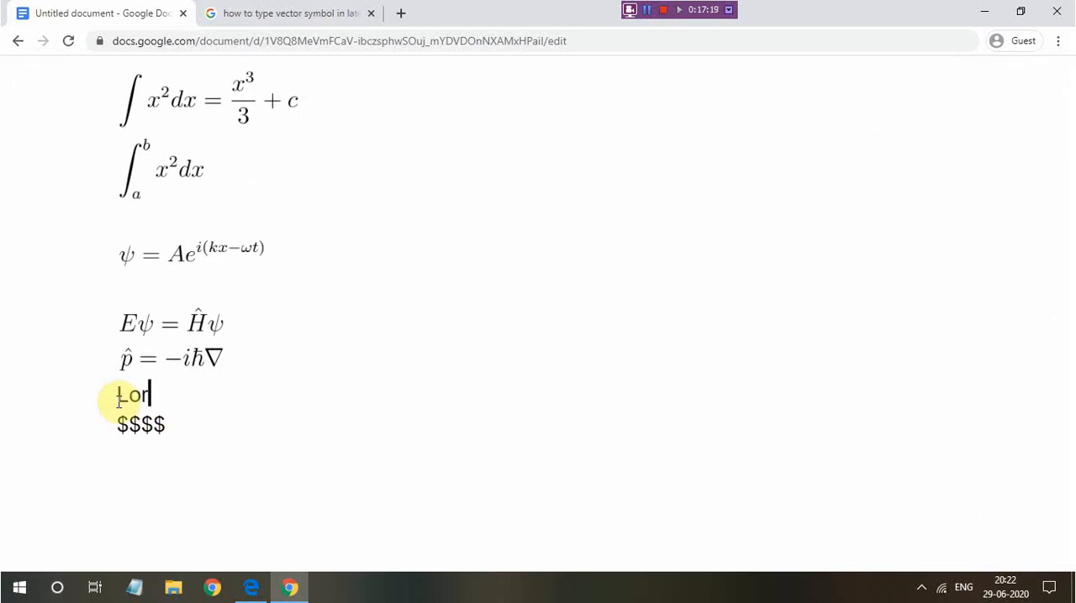
{"action": "type", "text": "enz factor"}
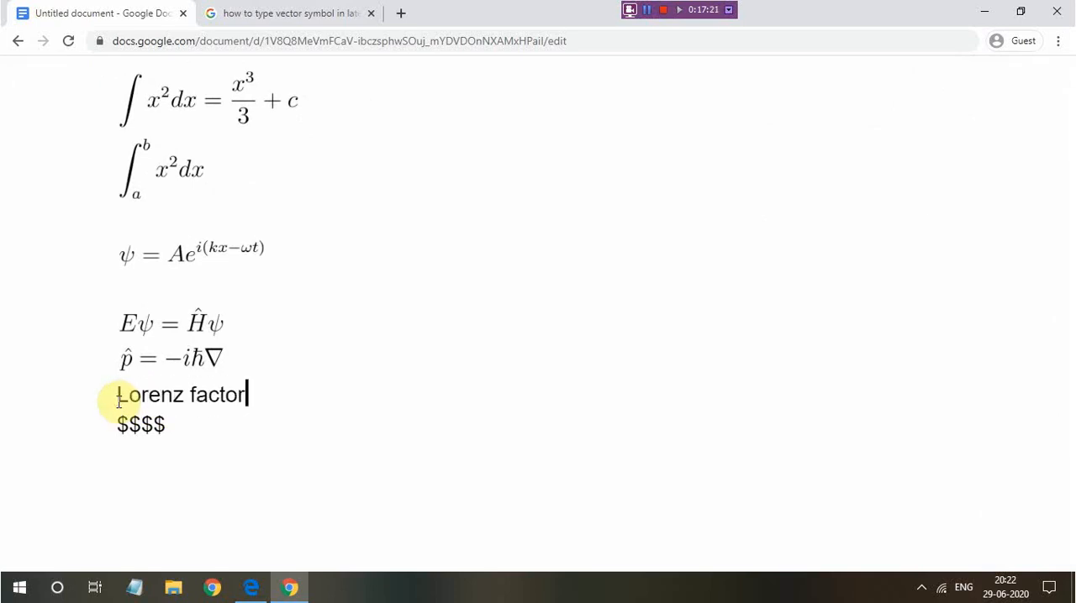
Begin the Lorenz factor equation between the dollar signs with "\gamma = \frac"
{"action": "left_click", "coordinate": [141, 424]}
{"action": "type", "text": "\\gamma"}
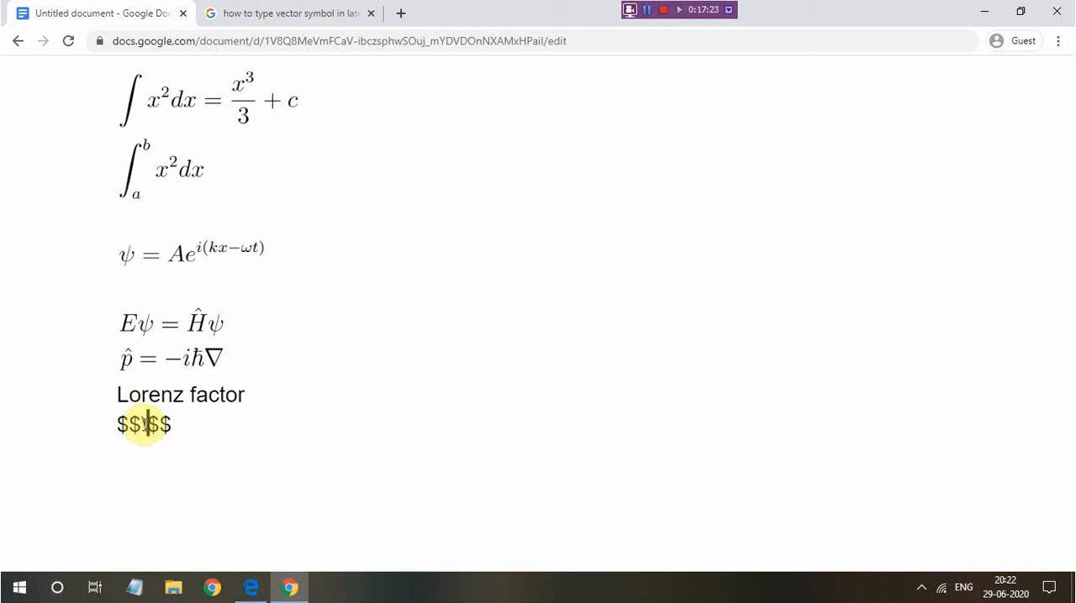
{"action": "type", "text": " ="}
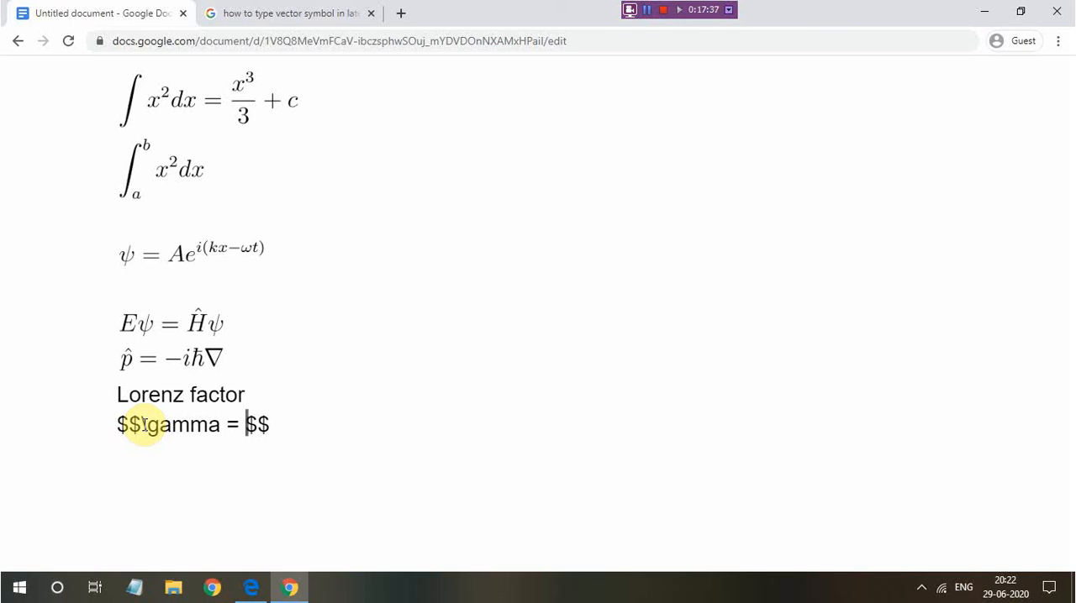
{"action": "type", "text": "\\frca"}
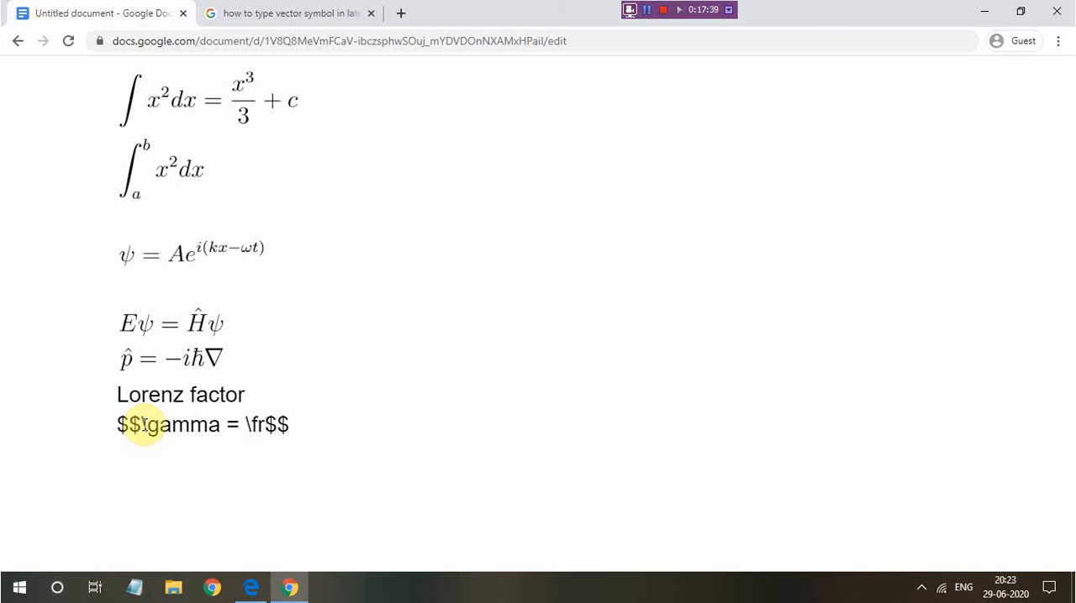
{"action": "key", "text": "BackSpace"}
{"action": "key", "text": "BackSpace"}
{"action": "type", "text": "ac"}
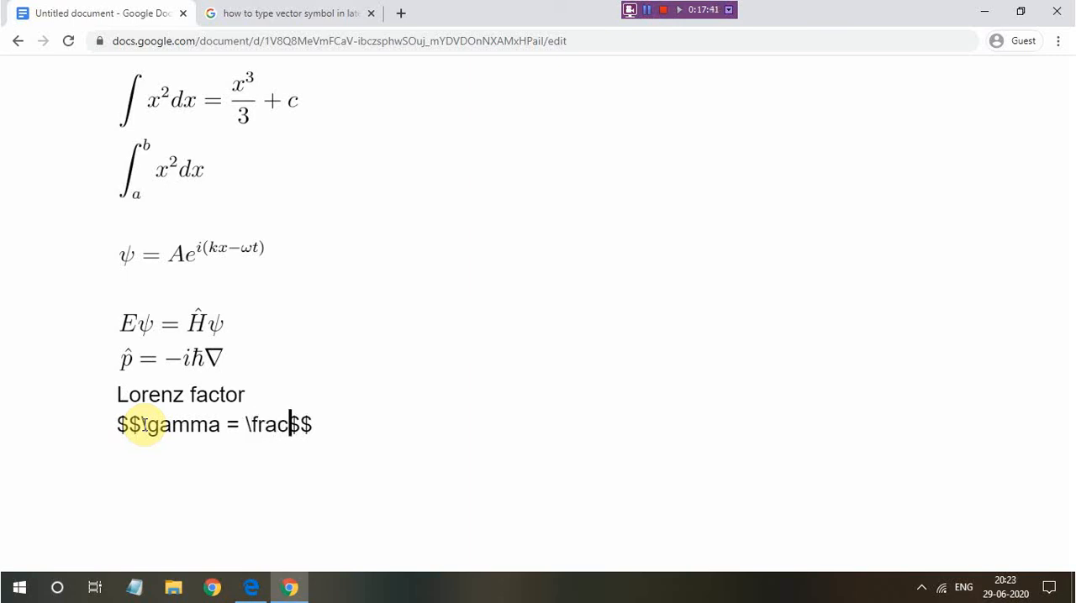
{"action": "type", "text": "{}{}"}
Add numerator and denominator braces to the Lorenz factor fraction, enter 1 as numerator, and move into the empty denominator
{"action": "key", "text": "Left"}
{"action": "key", "text": "Left"}
{"action": "key", "text": "Left"}
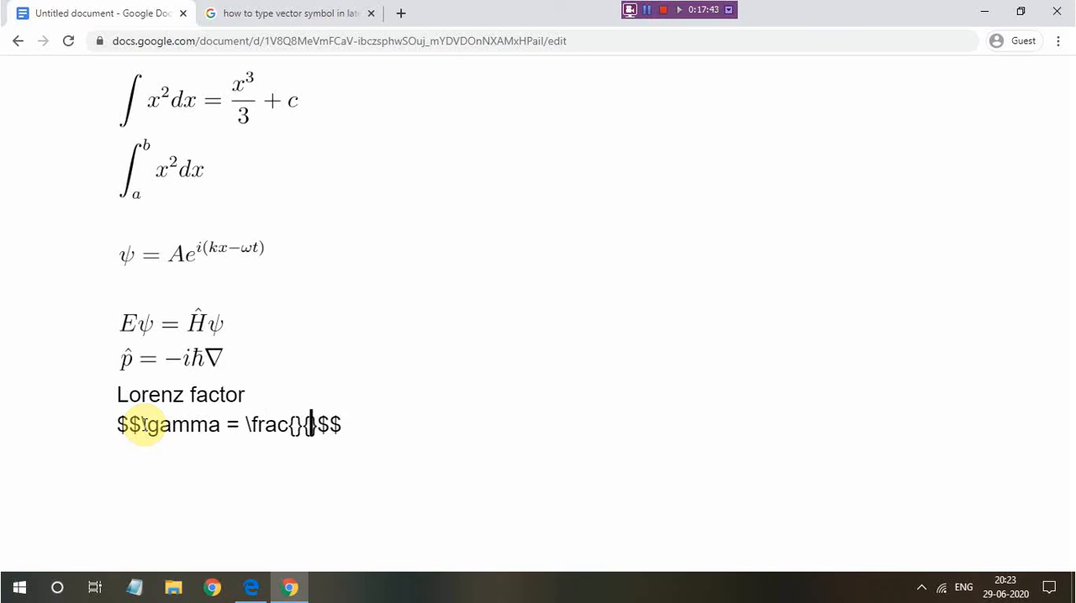
{"action": "type", "text": "1"}
{"action": "key", "text": "Right"}
{"action": "key", "text": "Right"}
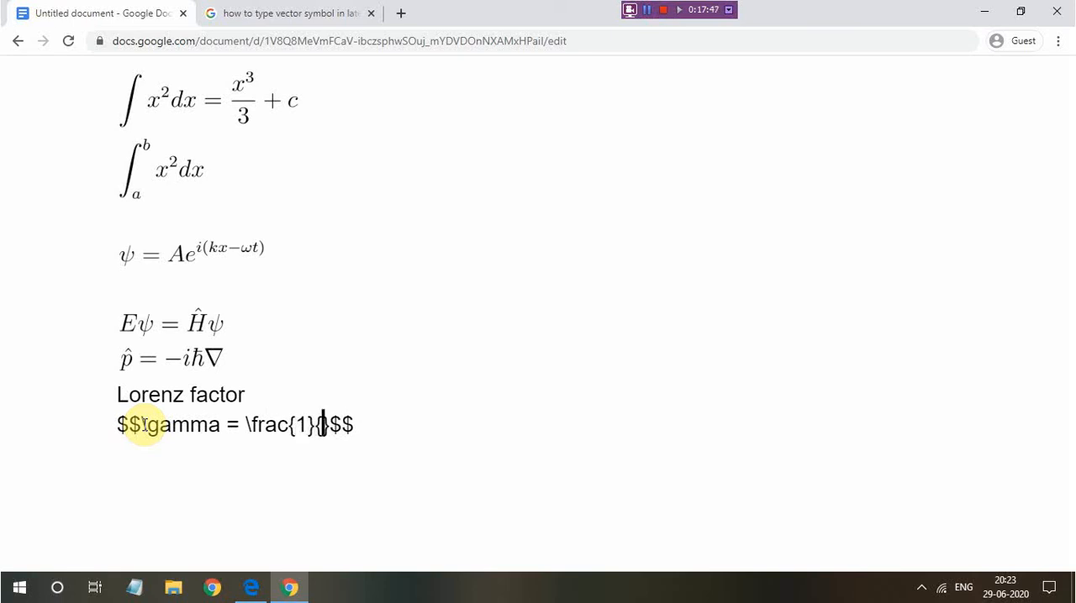
Insert a square root in the fraction's denominator with "1-" inside it, as "\sqrt{1-}"
{"action": "type", "text": "\\sqrt"}
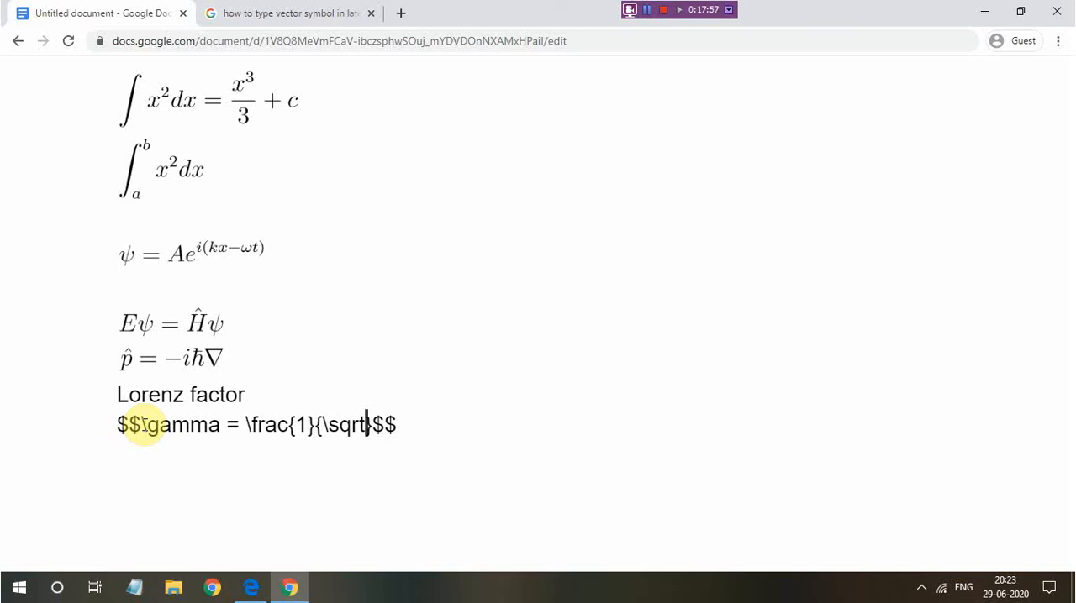
{"action": "type", "text": "{}"}
{"action": "key", "text": "Left"}
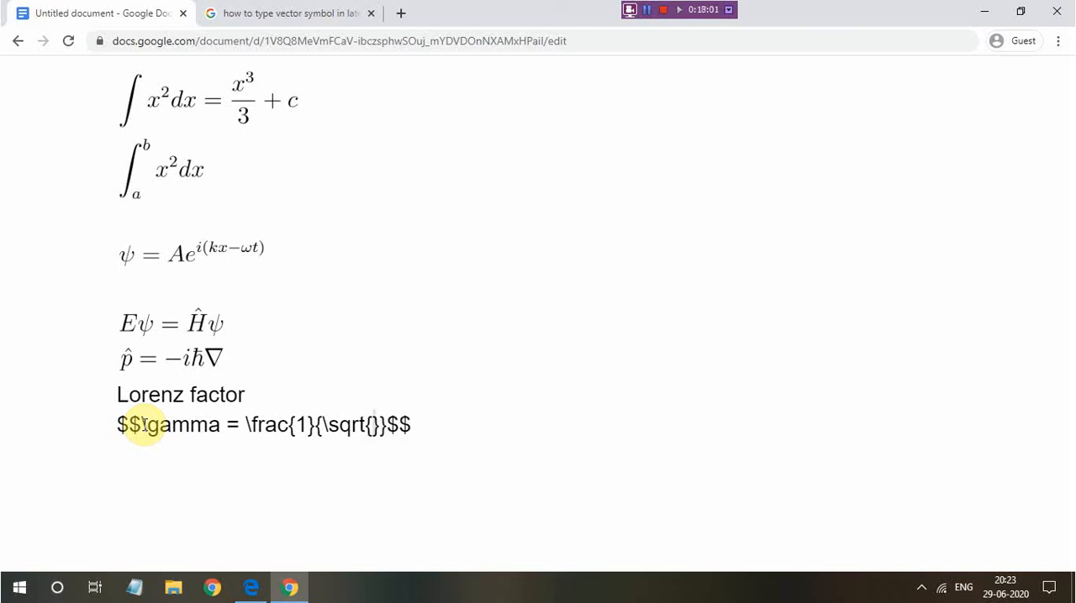
{"action": "type", "text": "1-\\"}
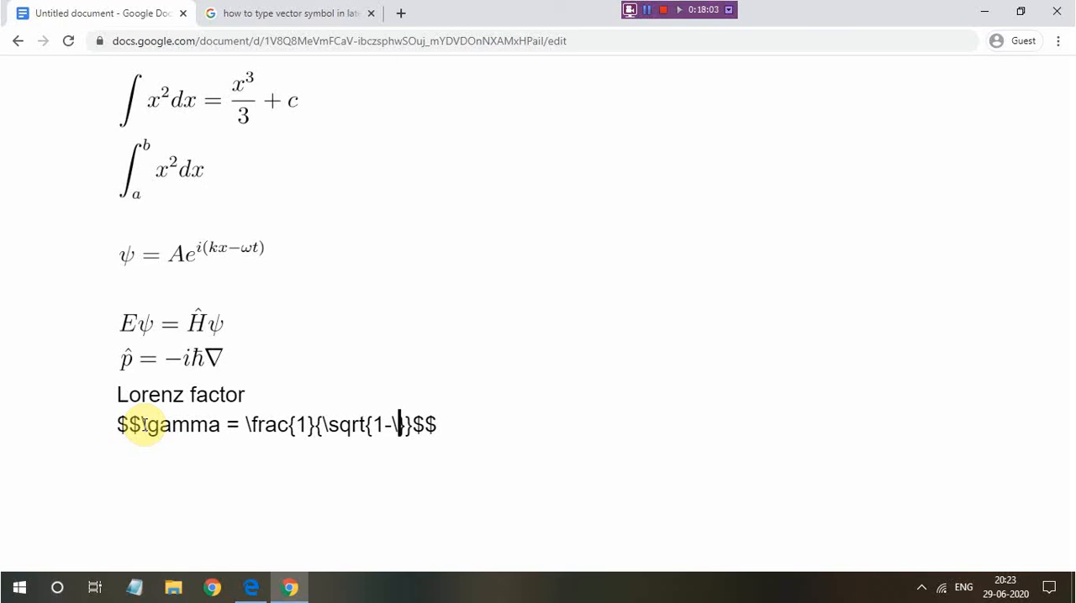
{"action": "type", "text": "frac{}{}"}
Complete the expression under the square root with the fraction "\frac{v^2}{c^2}"
{"action": "key", "text": "Left"}
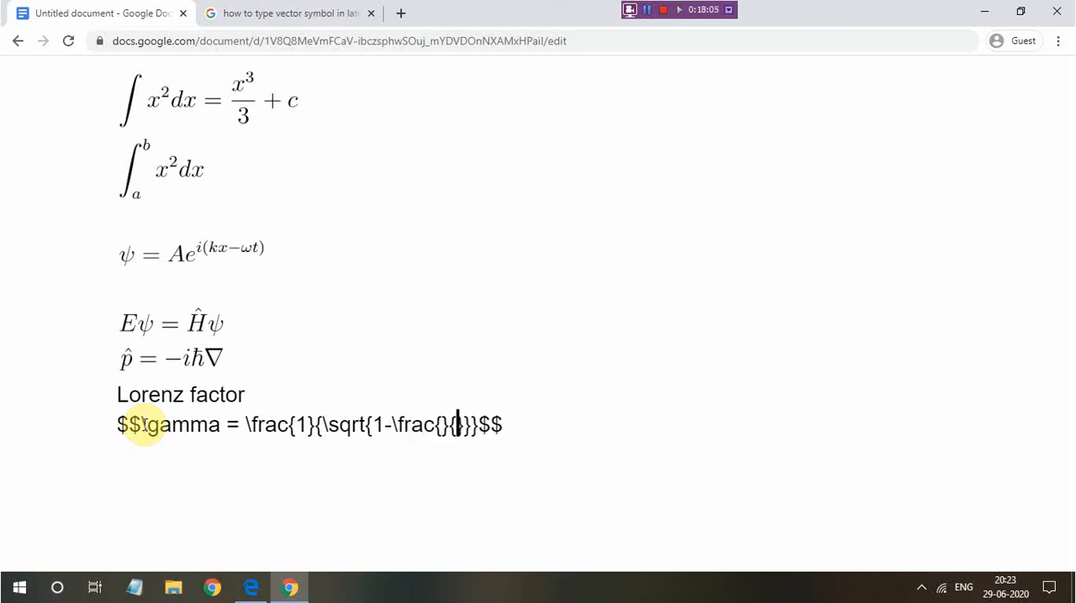
{"action": "key", "text": "Left"}
{"action": "key", "text": "Left"}
{"action": "type", "text": "v^2"}
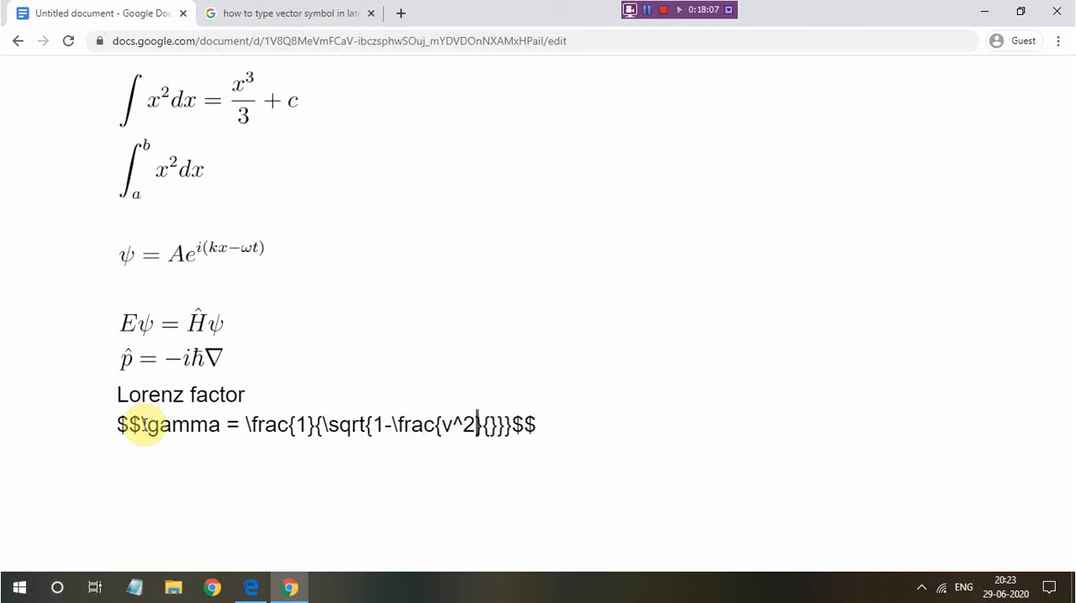
{"action": "key", "text": "Right"}
{"action": "key", "text": "Right"}
{"action": "type", "text": "c62"}
{"action": "key", "text": "BackSpace"}
{"action": "key", "text": "BackSpace"}
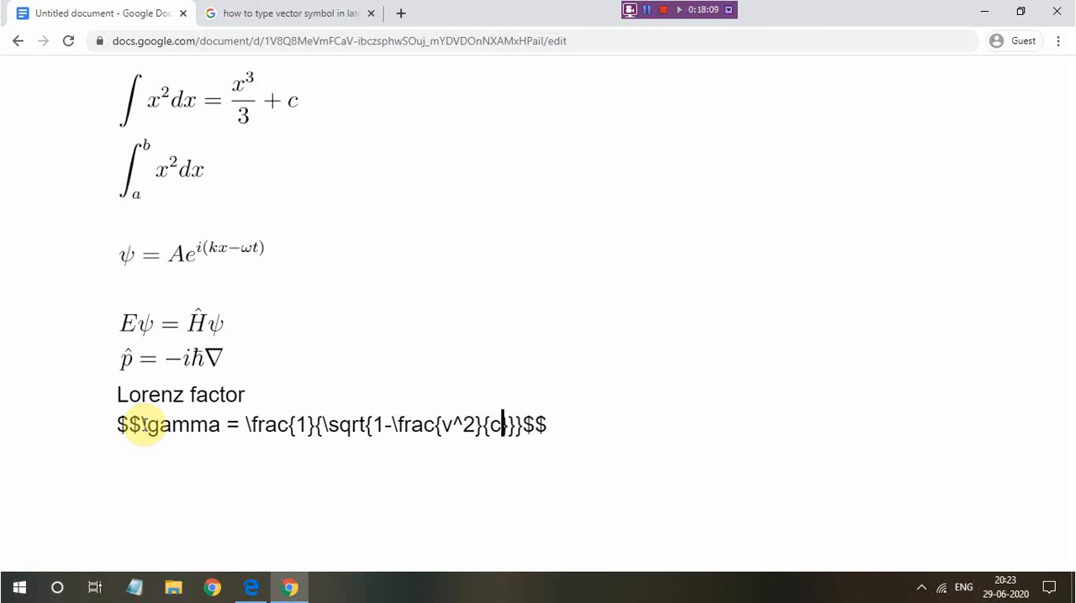
{"action": "type", "text": "^2"}
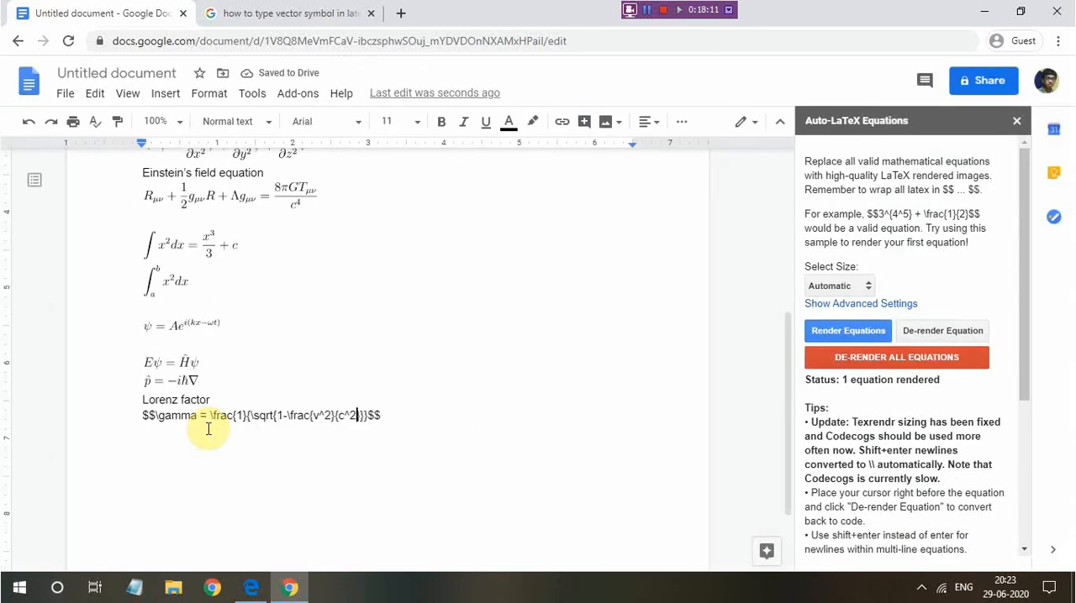
Render the Lorenz factor equation and start a new line below it
{"action": "left_click", "coordinate": [832, 331]}
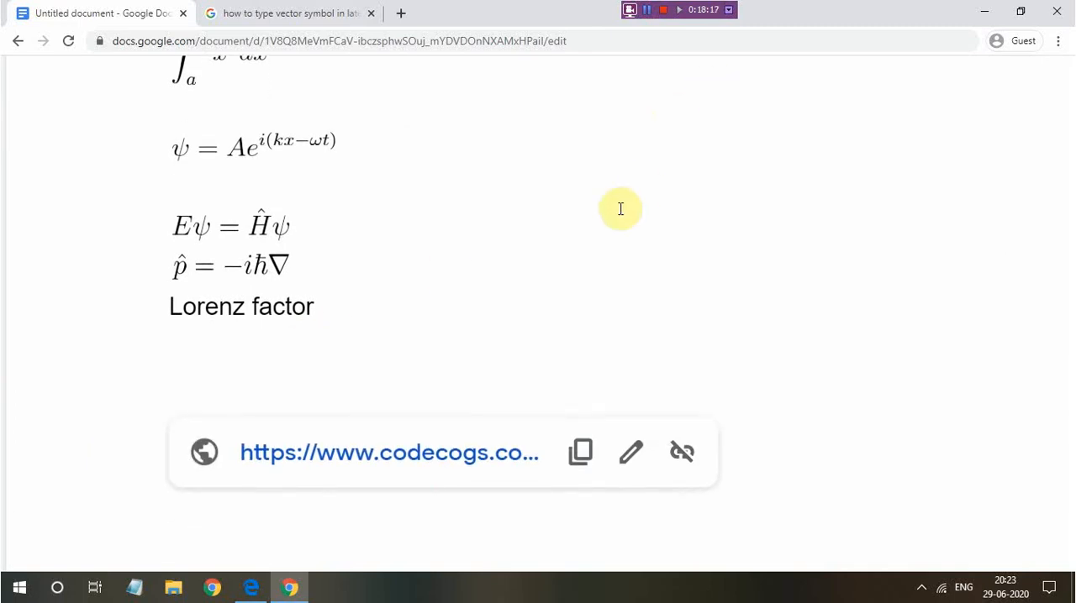
{"action": "left_click", "coordinate": [369, 301]}
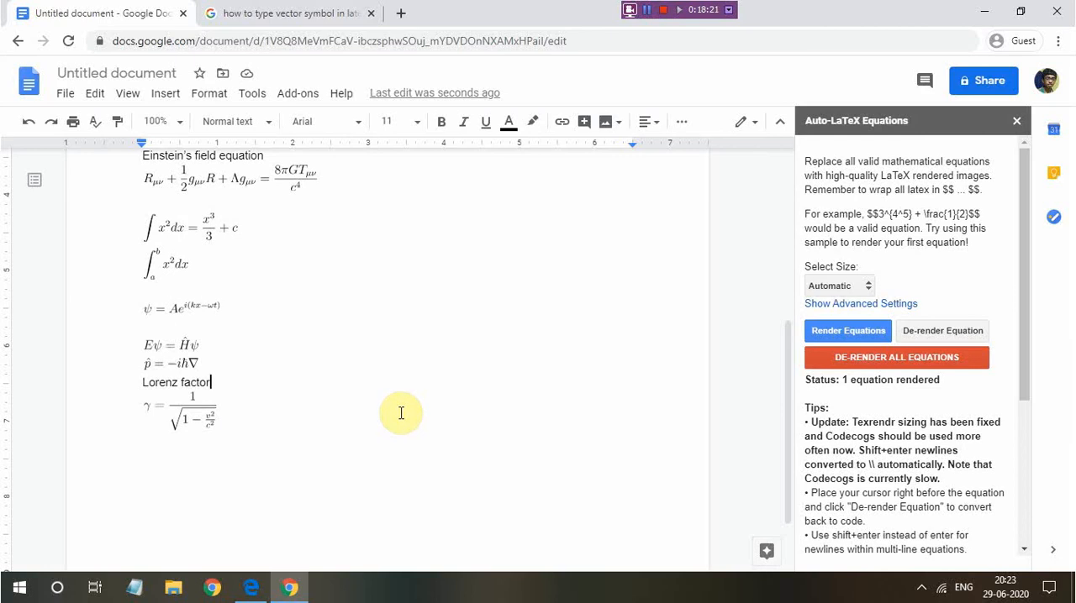
{"action": "left_click", "coordinate": [249, 418]}
{"action": "key", "text": "Return"}
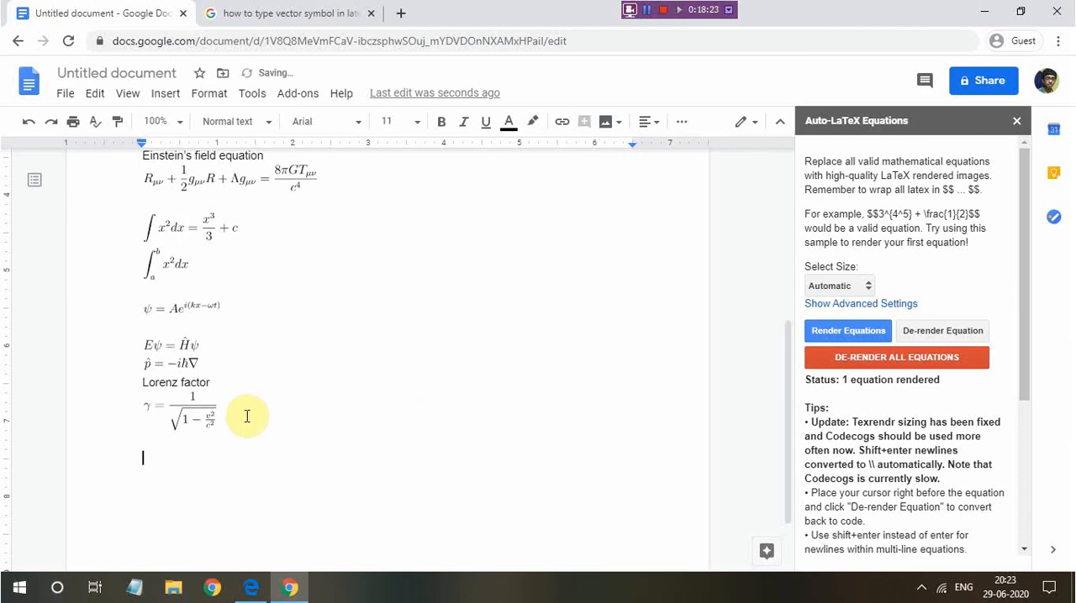
Add the heading "Lorenz equation" below the rendered Lorenz factor and start a new line after it
{"action": "scroll", "coordinate": [247, 416], "scroll_direction": "down", "scroll_amount": 1}
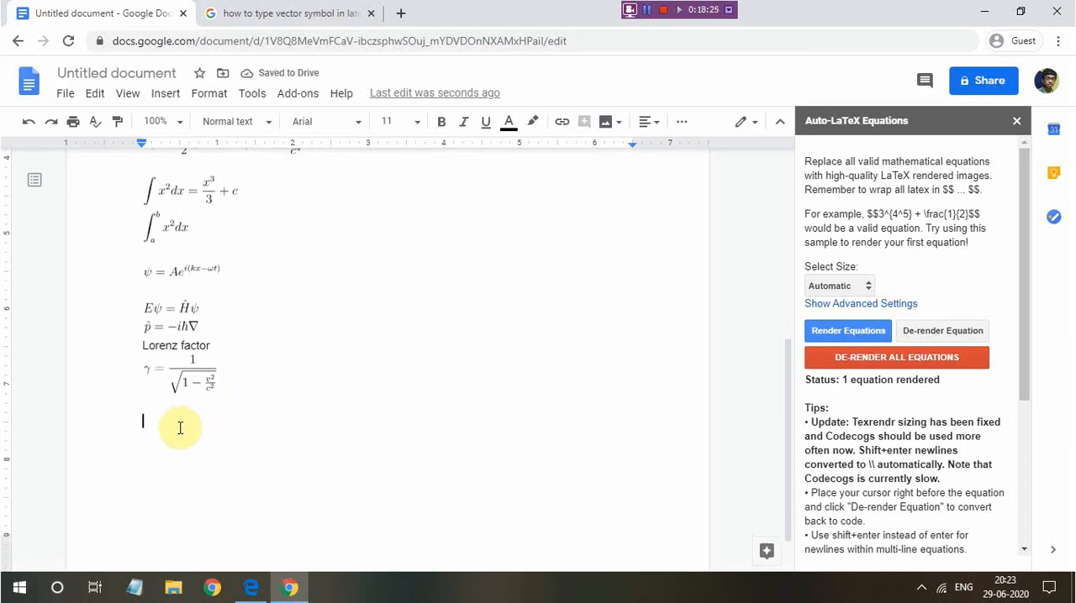
{"action": "type", "text": "Lorenz e"}
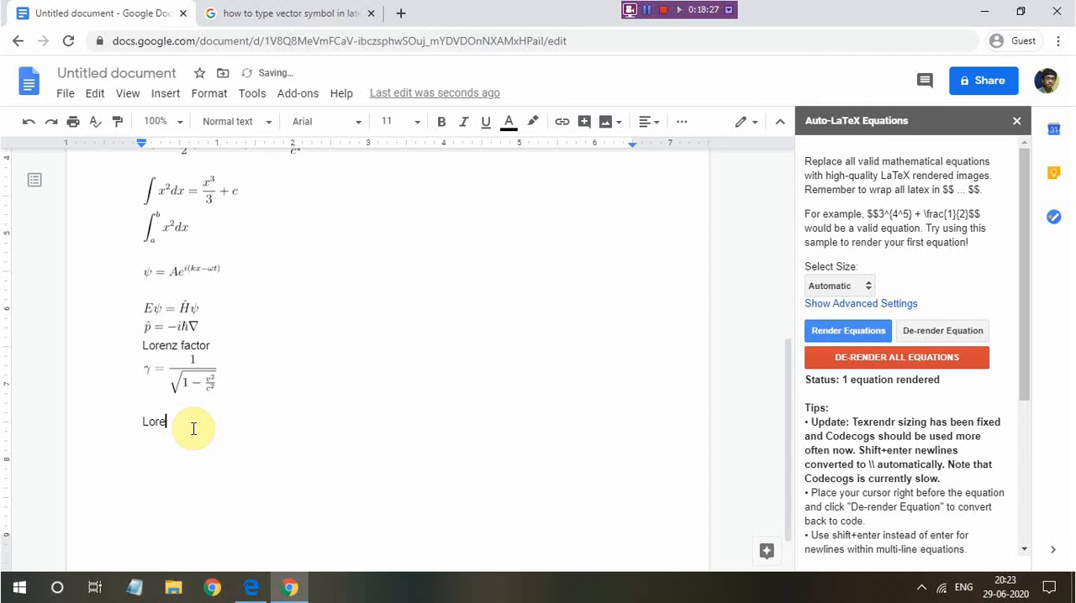
{"action": "type", "text": "quation"}
{"action": "key", "text": "Return"}
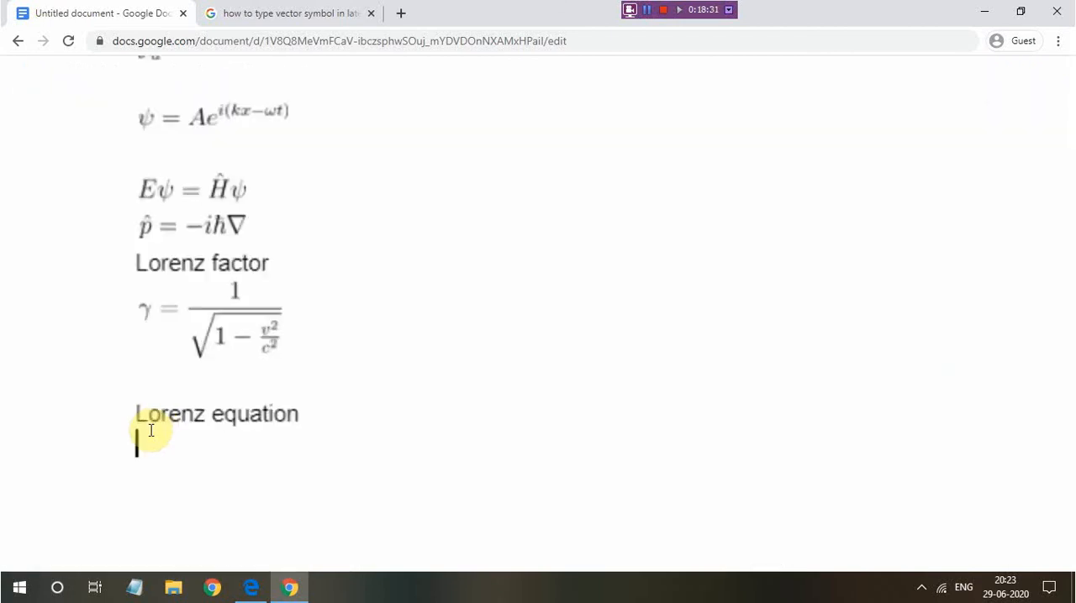
{"action": "left_click_drag", "start_coordinate": [135, 265], "coordinate": [190, 269]}
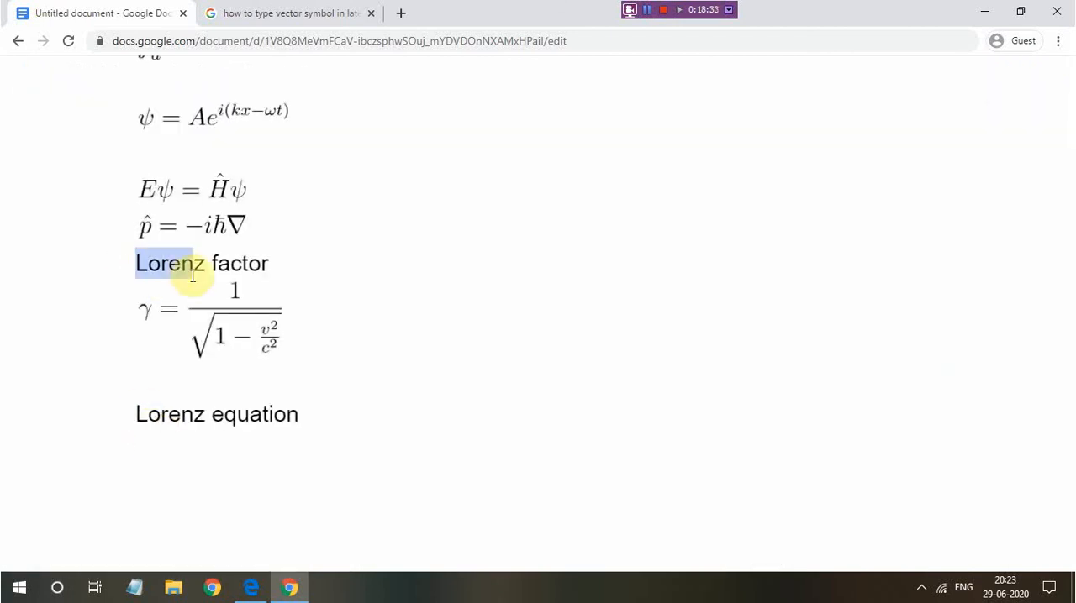
{"action": "left_click", "coordinate": [192, 267]}
{"action": "left_click", "coordinate": [145, 440]}
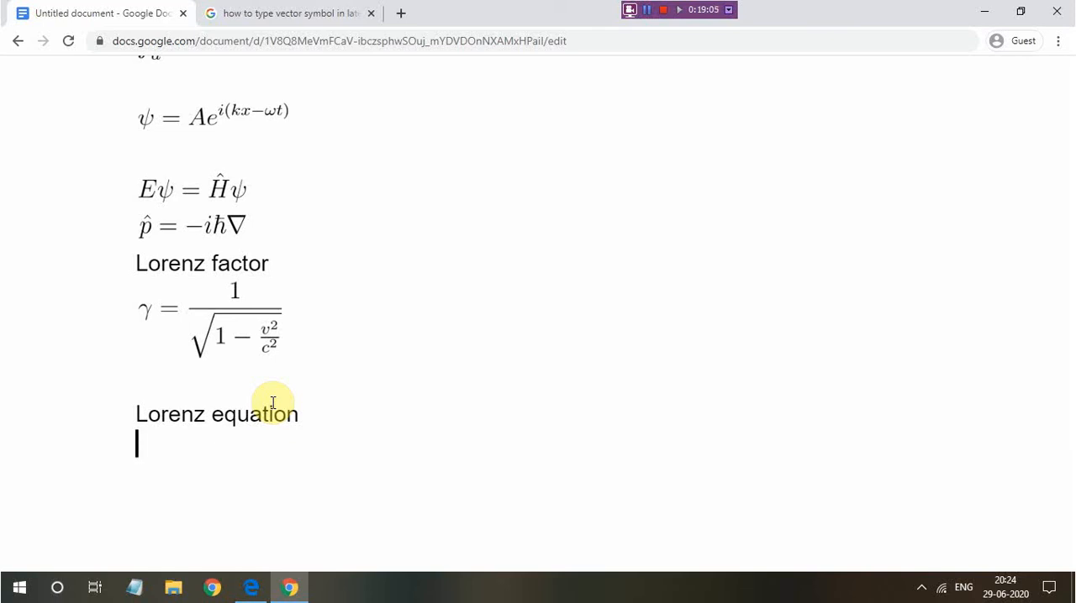
{"action": "type", "text": "F"}
{"action": "key", "text": "BackSpace"}
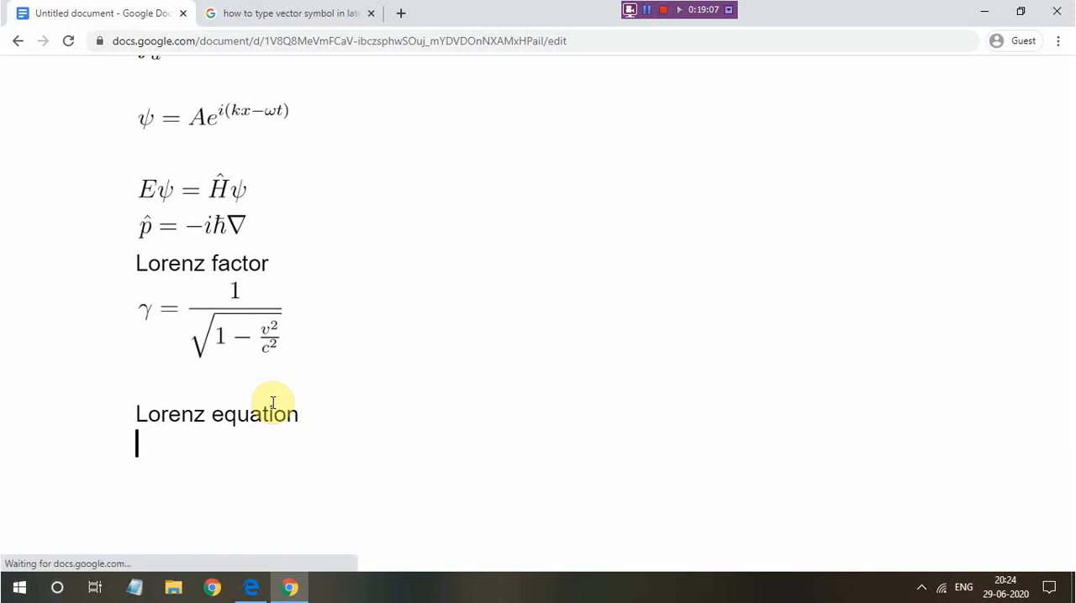
Insert empty double dollar sign delimiters under the "Lorenz equation" heading and place the cursor between them
{"action": "type", "text": "$$$$"}
{"action": "key", "text": "Left"}
{"action": "key", "text": "Left"}
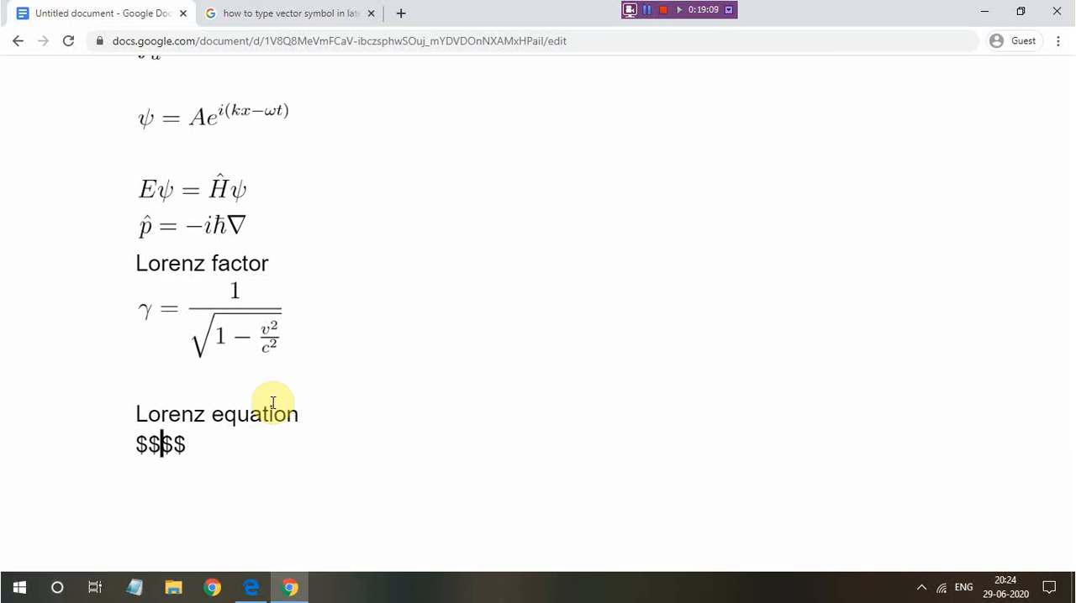
{"action": "type", "text": "F="}
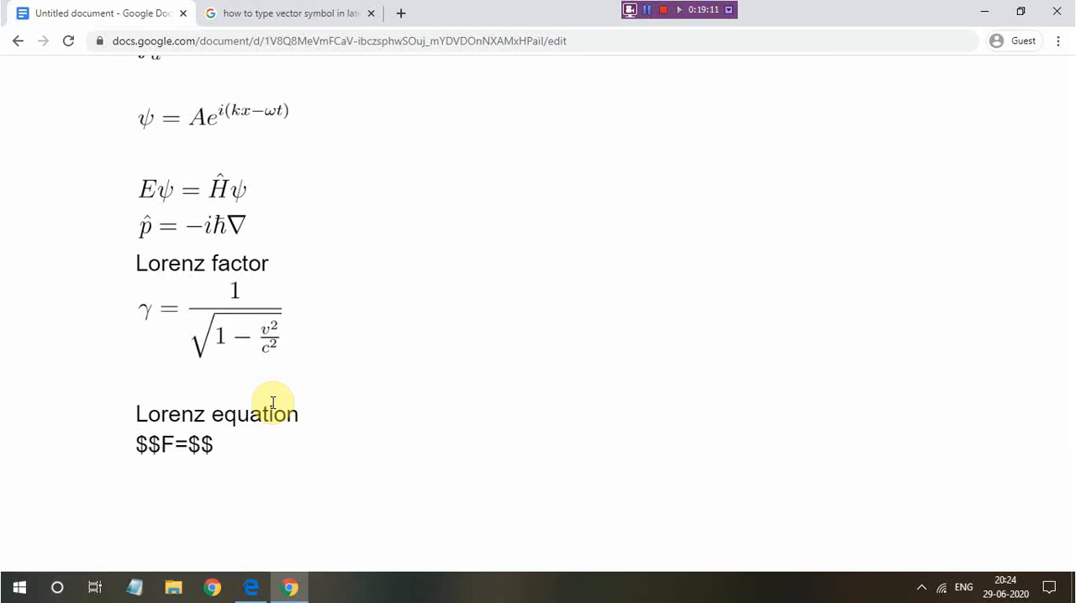
{"action": "key", "text": "BackSpace"}
{"action": "key", "text": "BackSpace"}
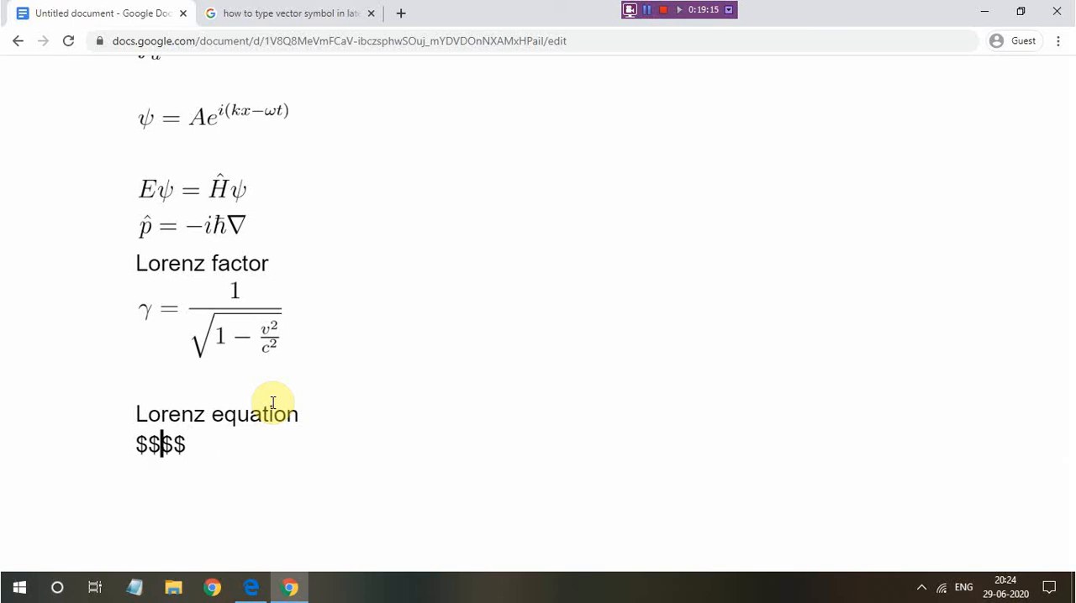
Write "q \vec{v}" between the double dollar sign delimiters under the "Lorenz equation" heading
{"action": "type", "text": "q "}
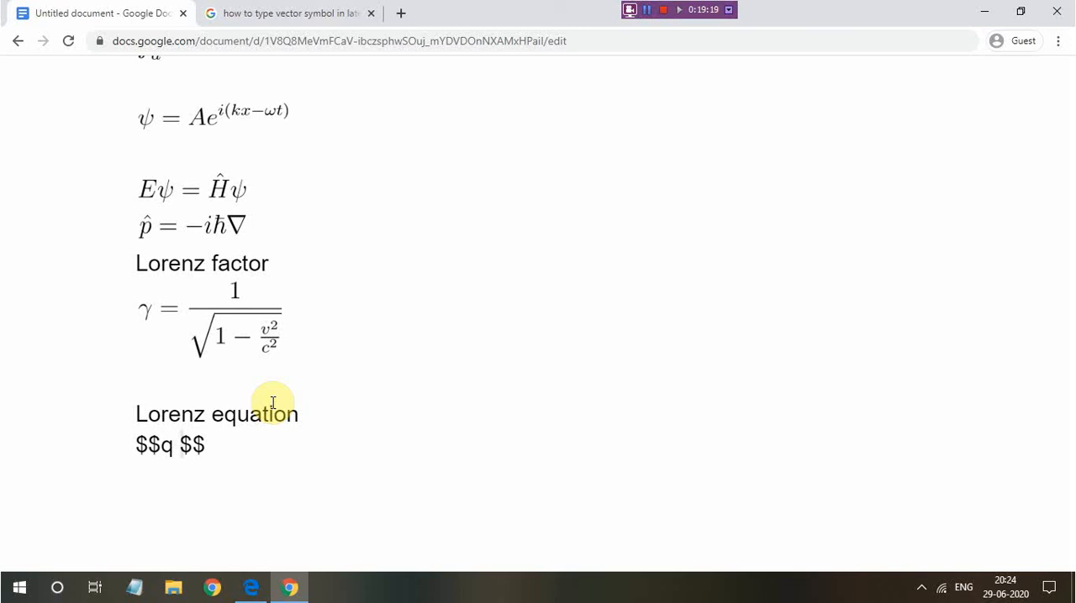
{"action": "type", "text": "\\vec{}"}
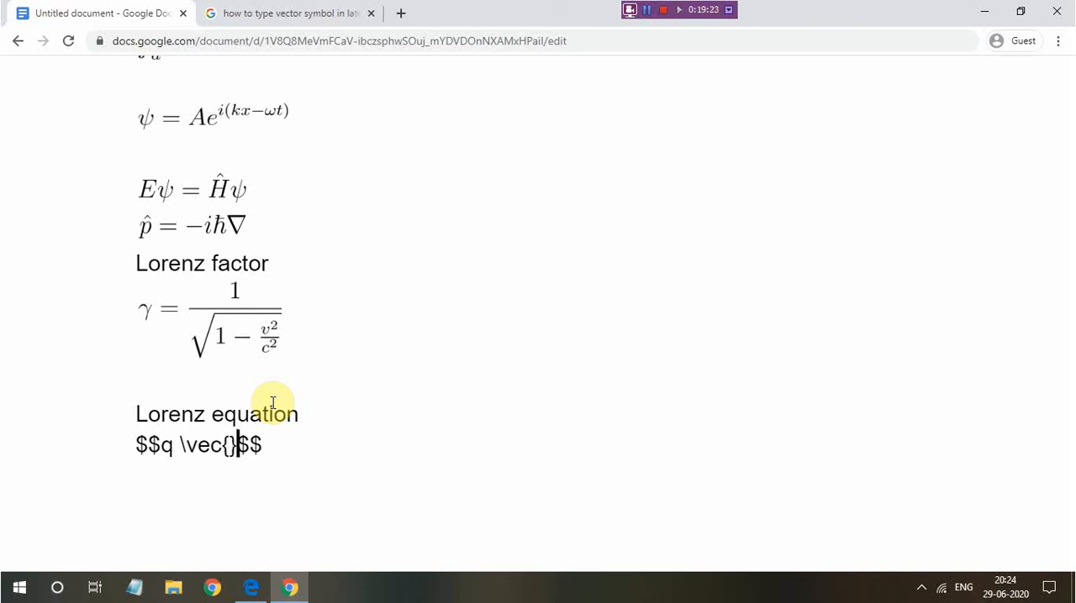
{"action": "key", "text": "Left"}
{"action": "type", "text": "v"}
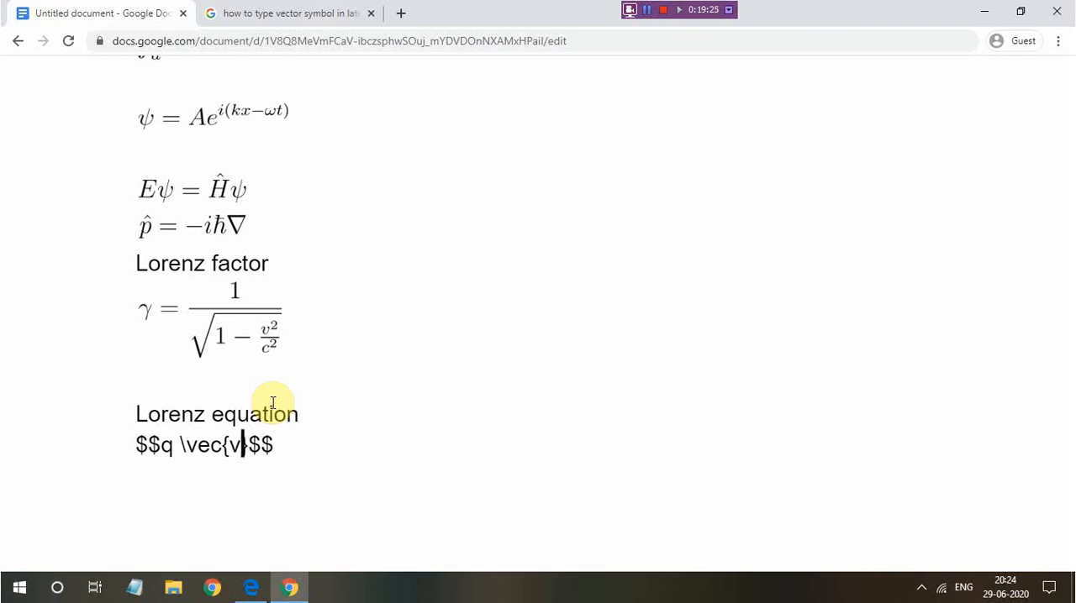
{"action": "key", "text": "Right"}
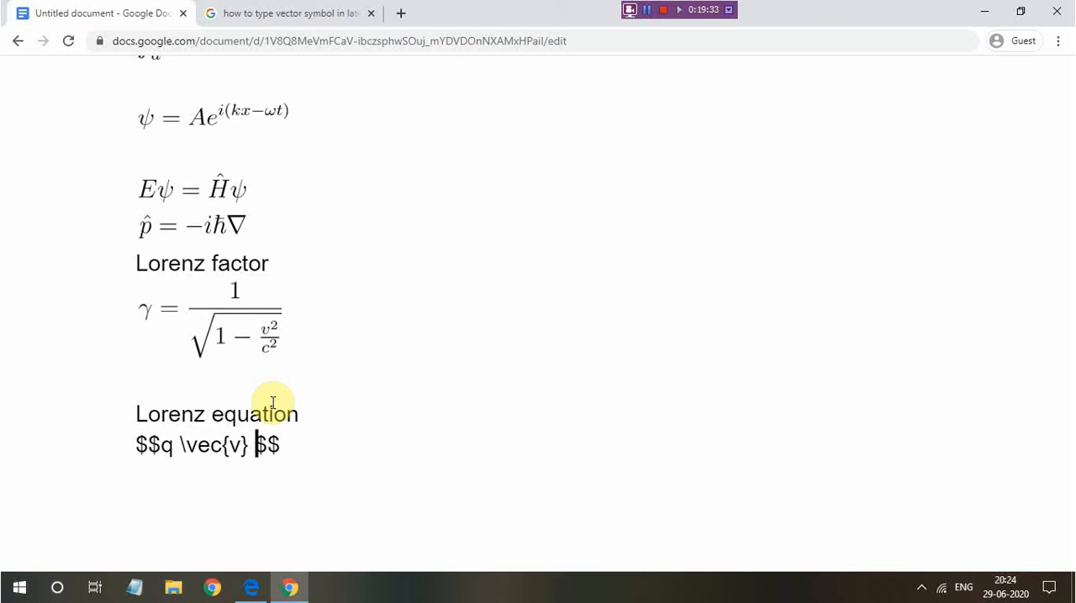
Complete the Lorenz expression by adding "X \vec{B}" after the velocity vector
{"action": "type", "text": "X"}
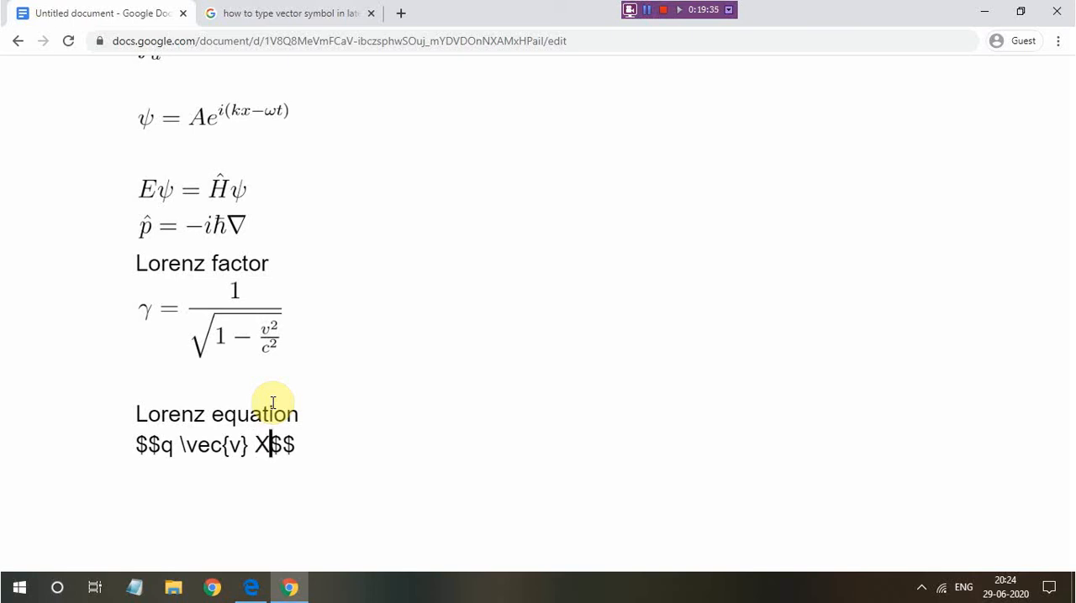
{"action": "type", "text": " \\v"}
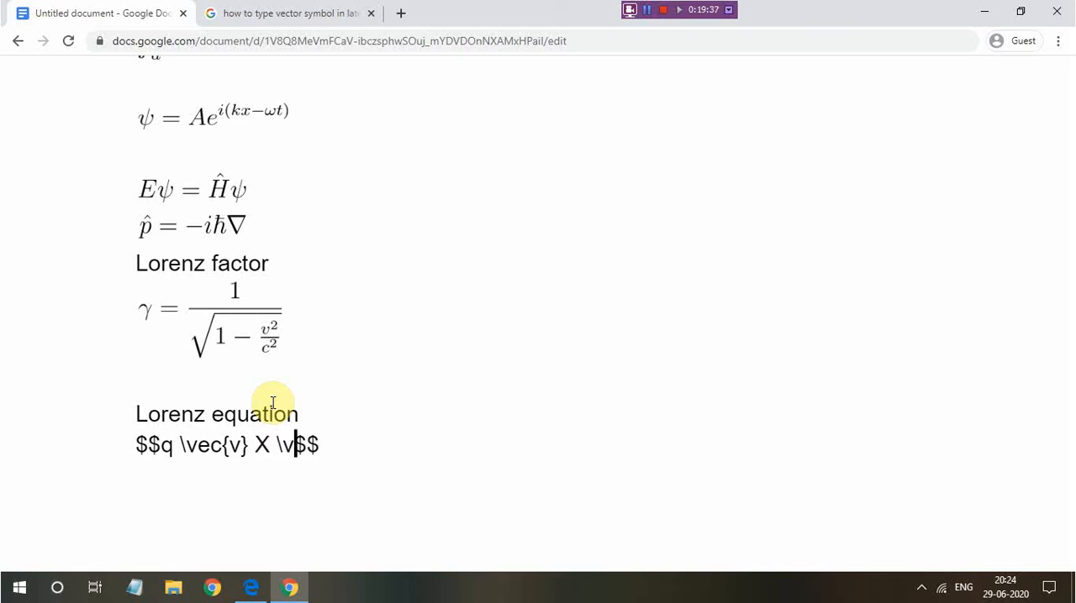
{"action": "type", "text": "ec{"}
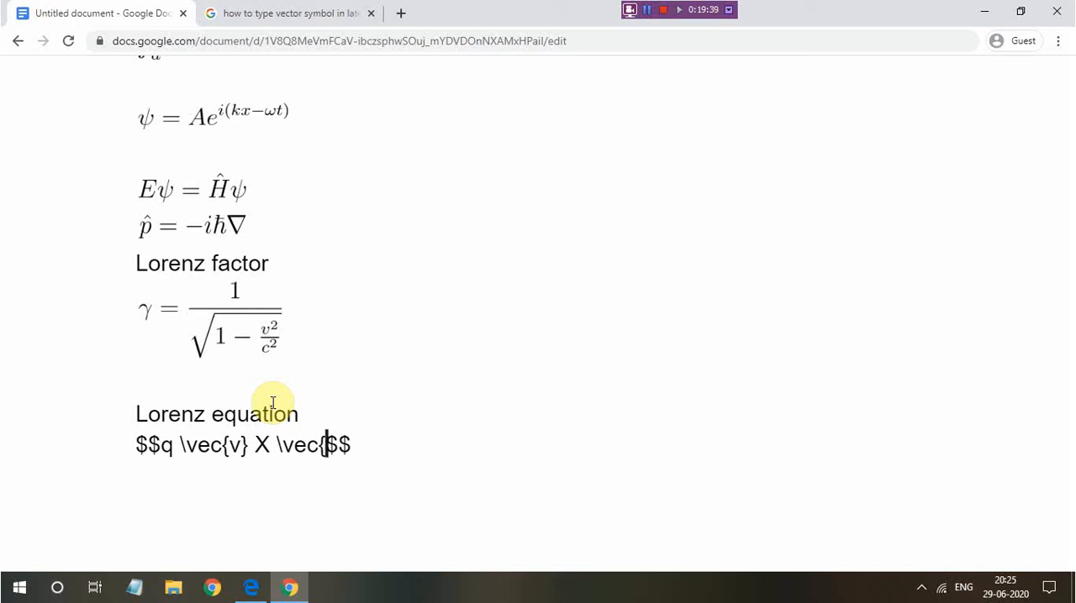
{"action": "type", "text": "B}"}
Render the Lorenz equation and place the cursor after the rendered expression
{"action": "scroll", "coordinate": [272, 403], "scroll_direction": "down", "scroll_amount": 5}
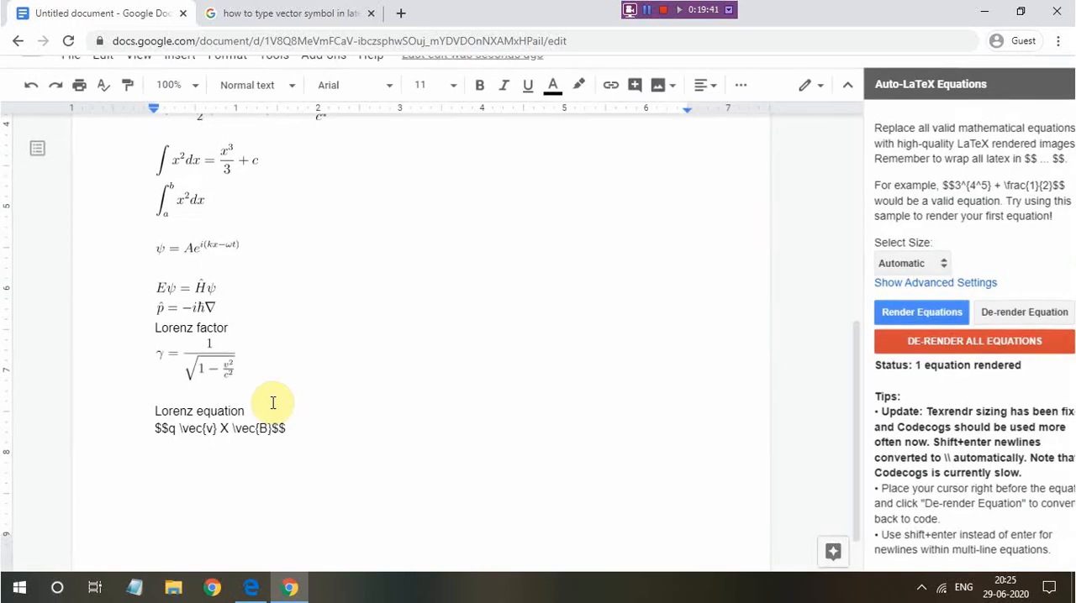
{"action": "left_click", "coordinate": [924, 314]}
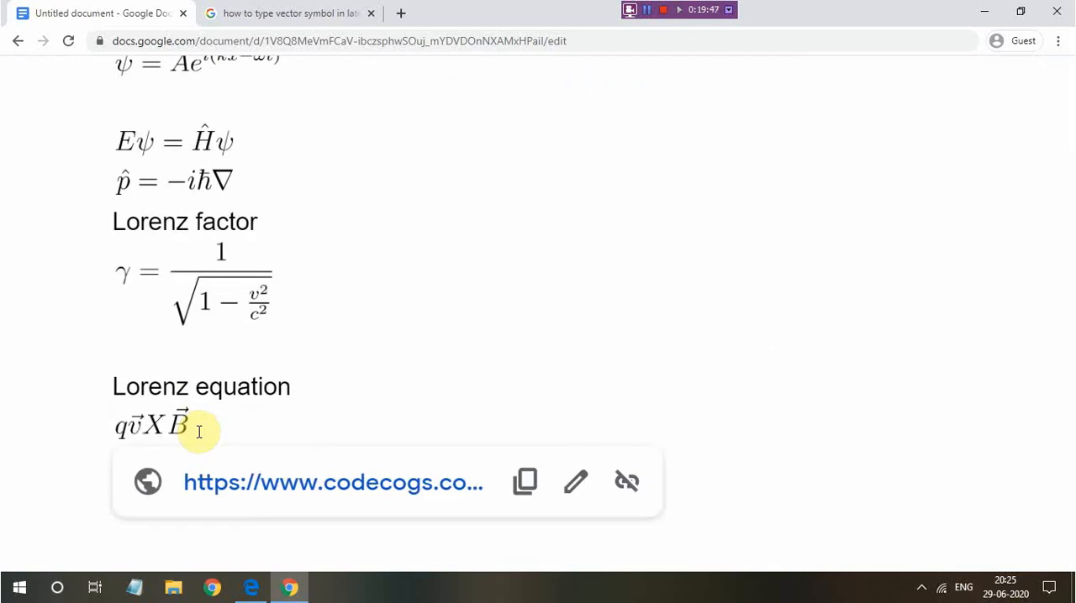
{"action": "left_click", "coordinate": [200, 432]}
Review the rendered equations from Einstein's rest mass equation down to the integrals and the wave function
{"action": "scroll", "coordinate": [134, 422], "scroll_direction": "down", "scroll_amount": 5}
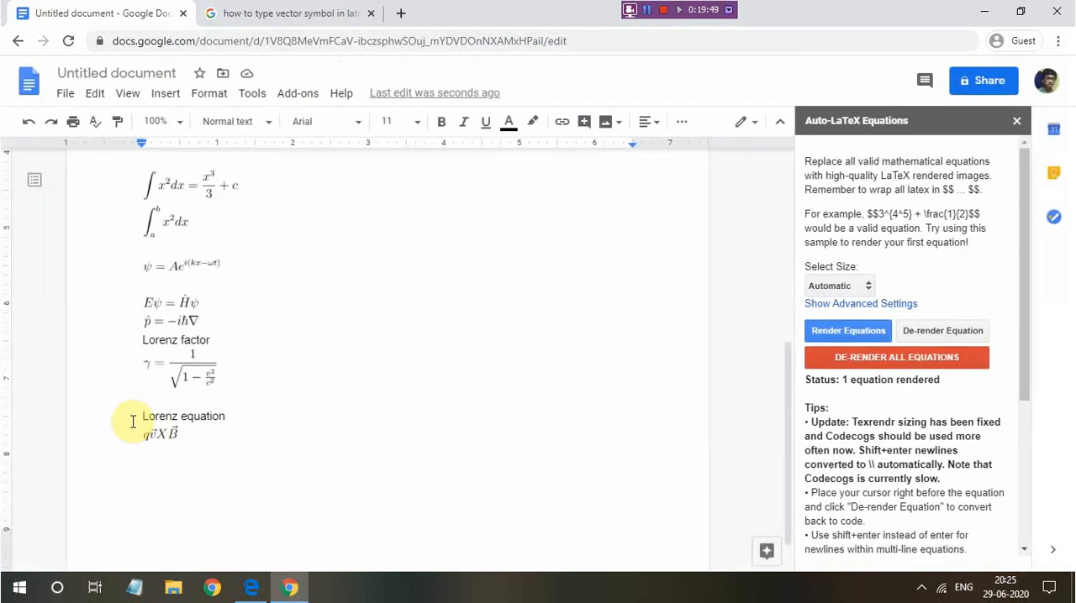
{"action": "scroll", "coordinate": [222, 303], "scroll_direction": "up", "scroll_amount": 10}
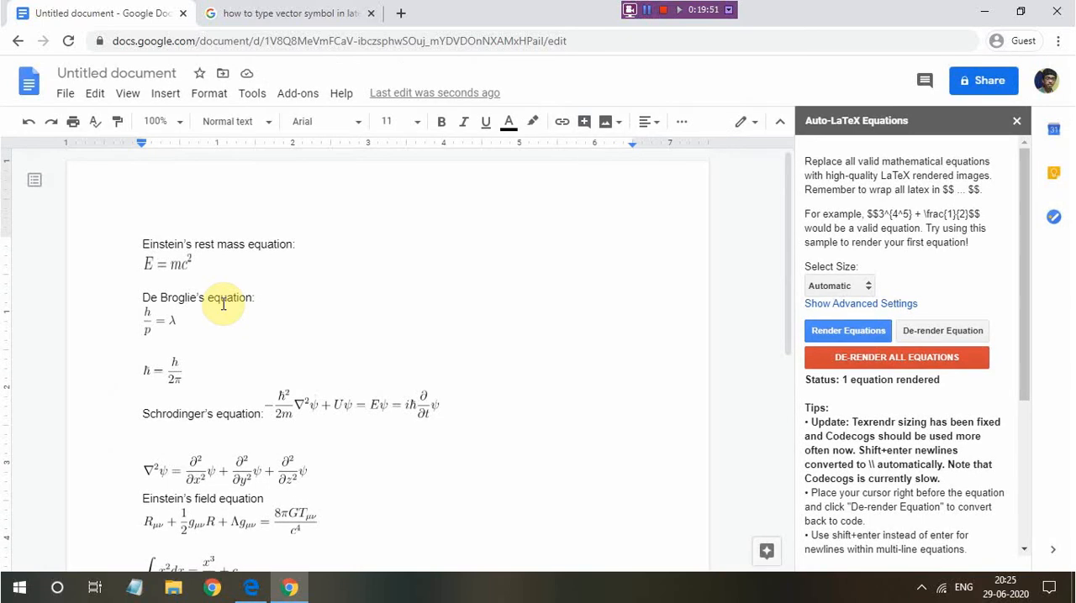
{"action": "scroll", "coordinate": [222, 304], "scroll_direction": "down", "scroll_amount": 1}
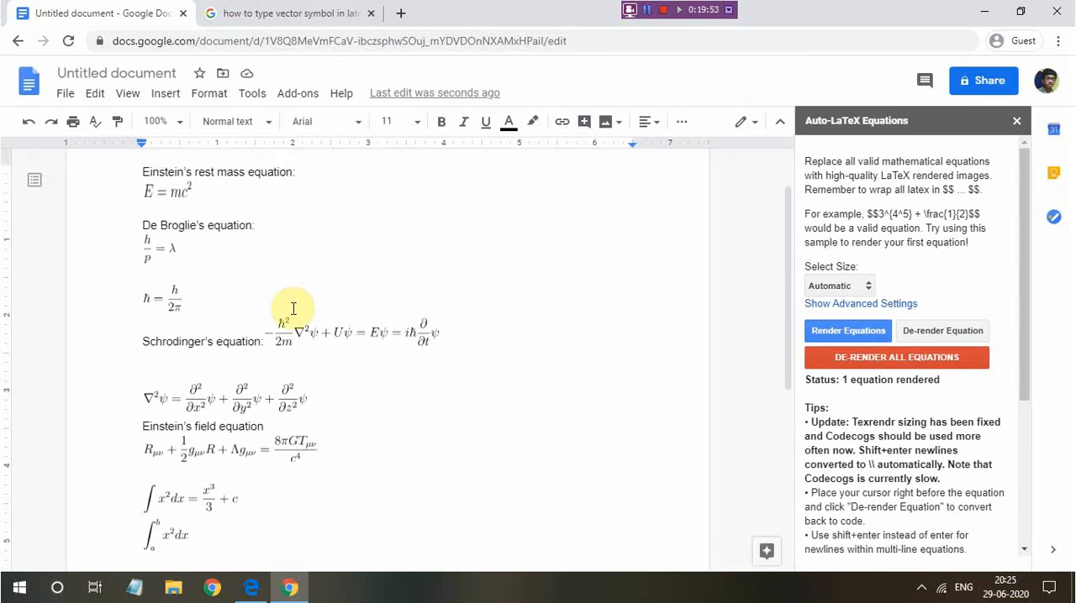
{"action": "scroll", "coordinate": [294, 309], "scroll_direction": "down", "scroll_amount": 1}
{"action": "scroll", "coordinate": [252, 353], "scroll_direction": "down", "scroll_amount": 3}
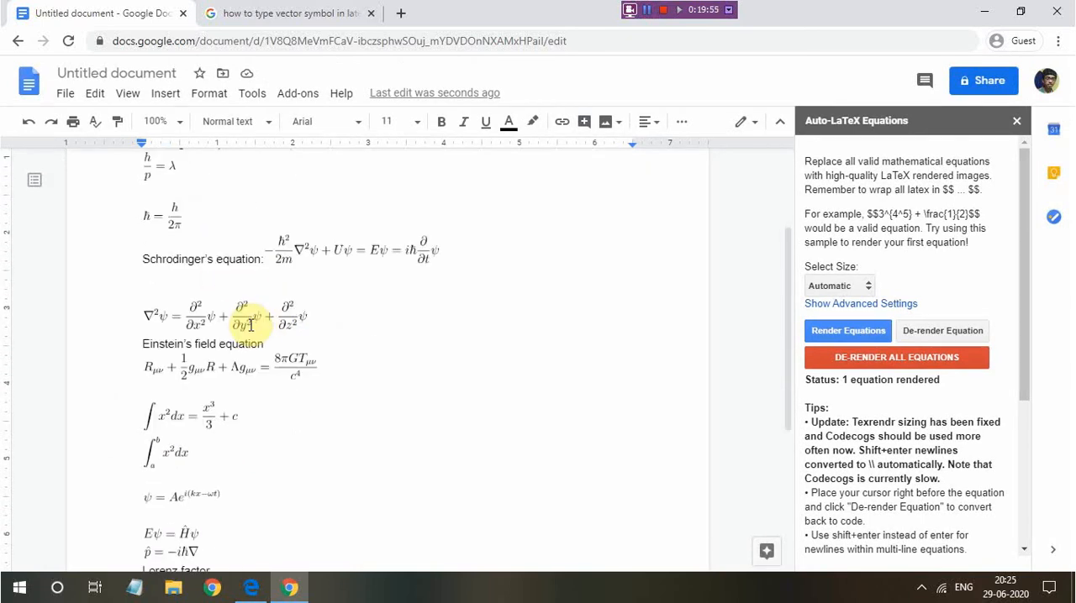
{"action": "scroll", "coordinate": [181, 328], "scroll_direction": "up", "scroll_amount": 1}
{"action": "left_click_drag", "start_coordinate": [137, 230], "coordinate": [211, 356]}
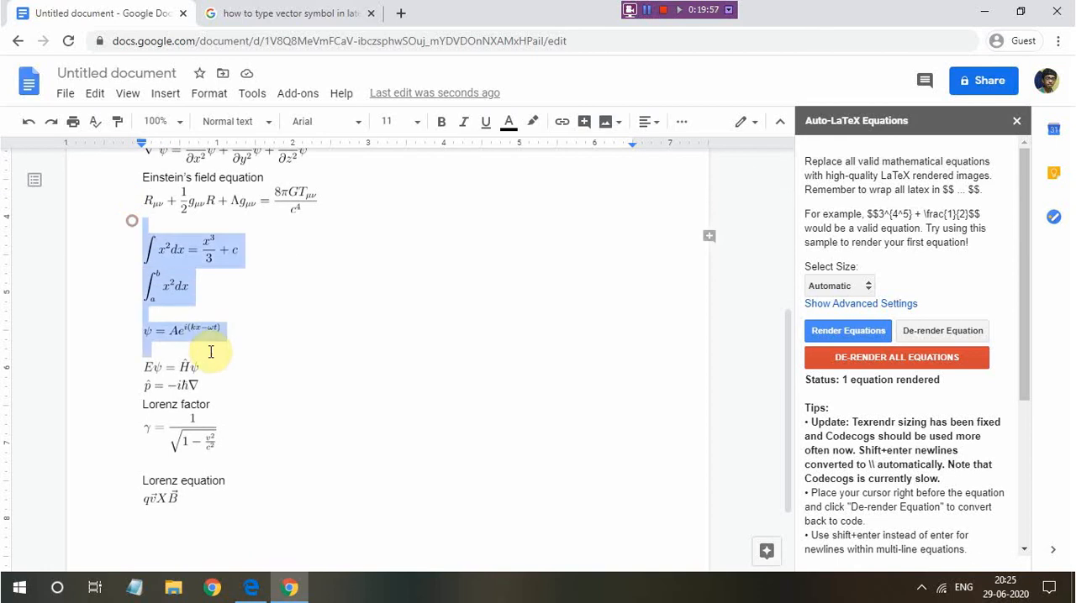
{"action": "left_click", "coordinate": [306, 360]}
Move the equation Eψ = Ĥψ below the rendered Lorenz equation and place the cursor on the line above it
{"action": "scroll", "coordinate": [306, 359], "scroll_direction": "down", "scroll_amount": 1}
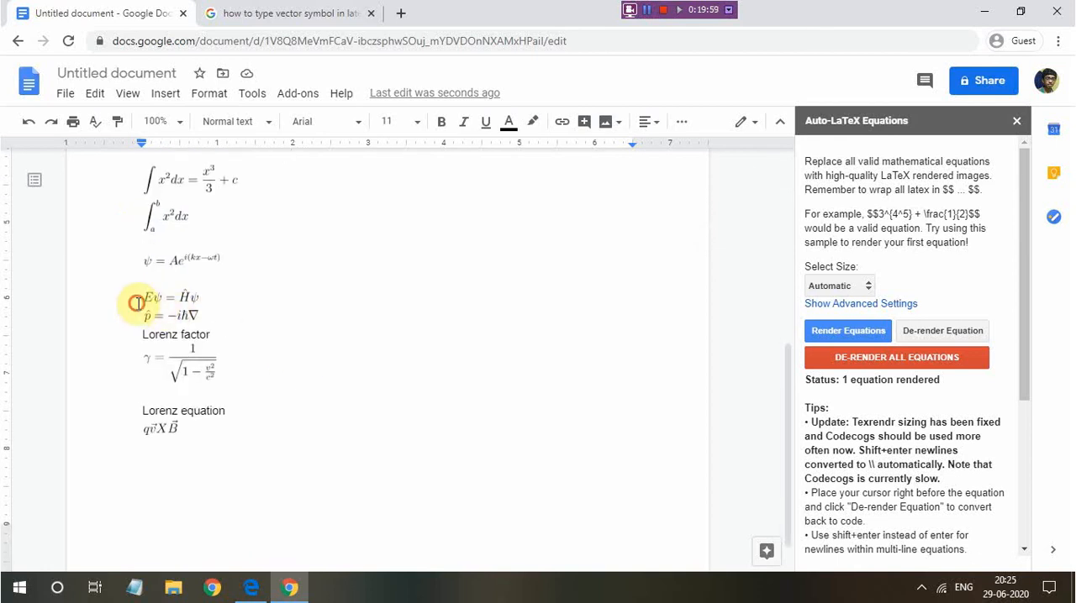
{"action": "left_click_drag", "start_coordinate": [143, 300], "coordinate": [269, 504]}
{"action": "left_click", "coordinate": [303, 442]}
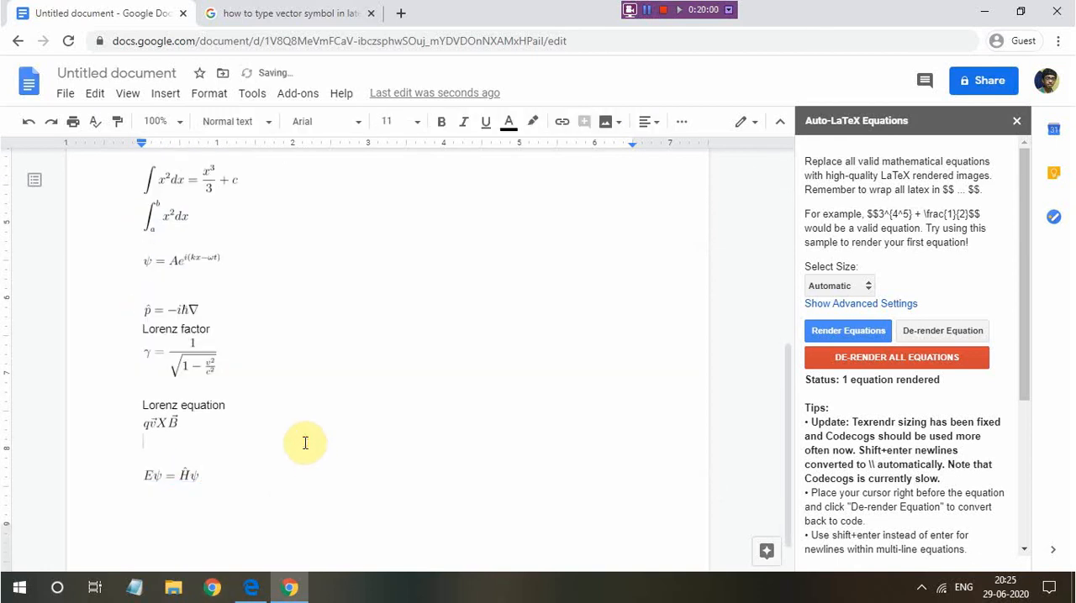
Look over all headings and rendered equations in the document once more, ending at the beginning
{"action": "scroll", "coordinate": [305, 443], "scroll_direction": "up", "scroll_amount": 2}
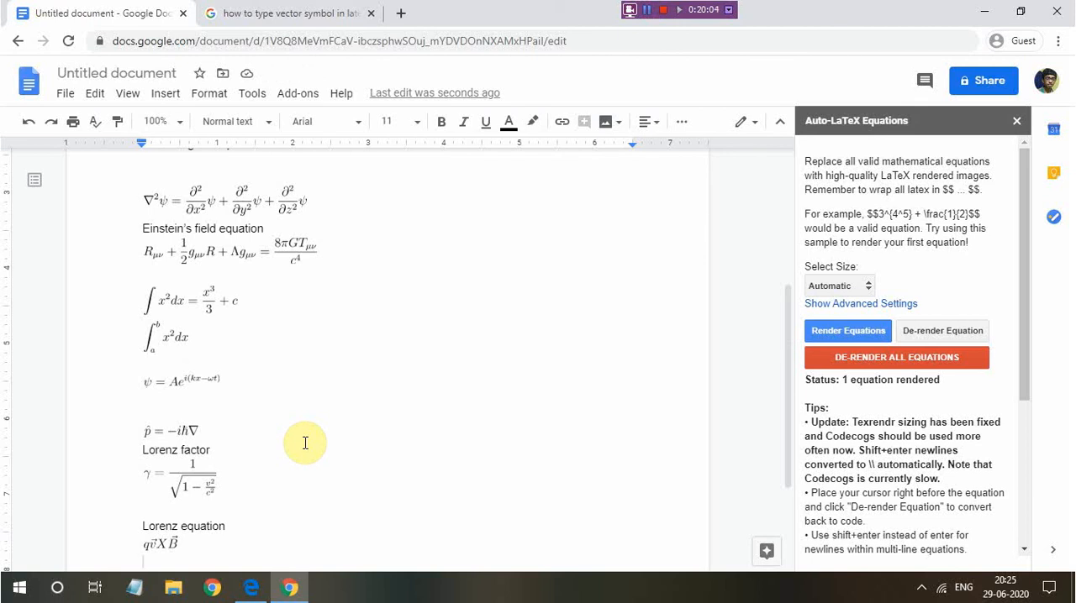
{"action": "scroll", "coordinate": [305, 443], "scroll_direction": "down", "scroll_amount": 1}
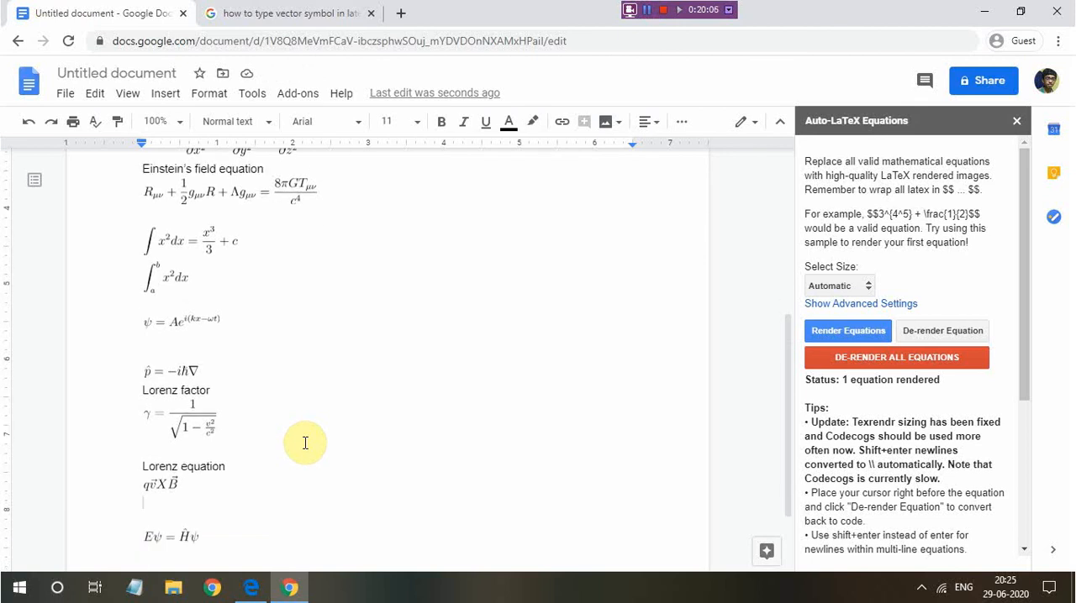
{"action": "scroll", "coordinate": [305, 443], "scroll_direction": "up", "scroll_amount": 2}
{"action": "scroll", "coordinate": [305, 443], "scroll_direction": "down", "scroll_amount": 2}
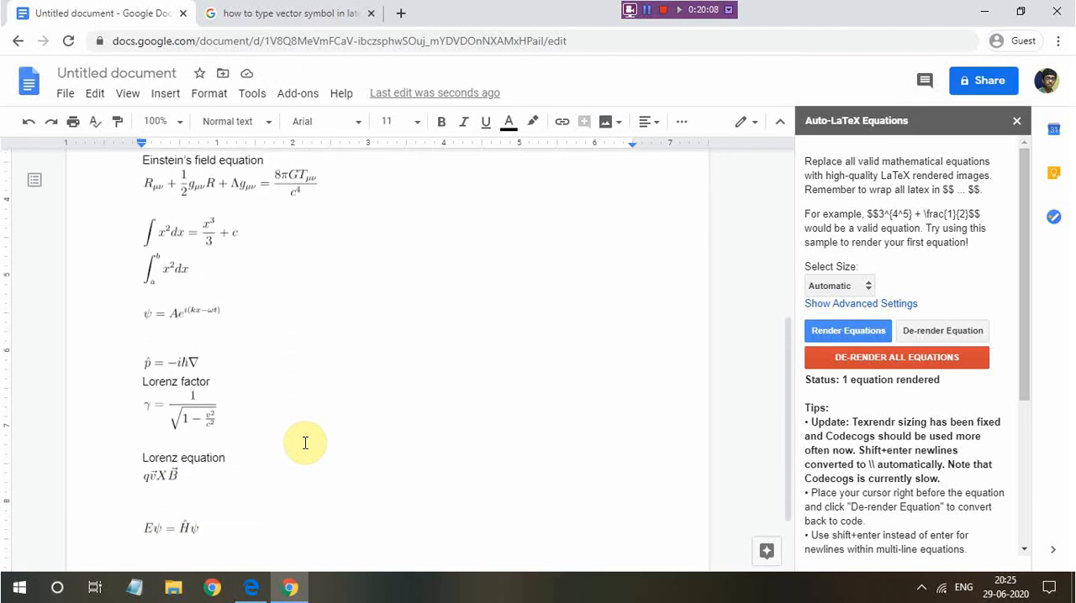
{"action": "scroll", "coordinate": [251, 398], "scroll_direction": "up", "scroll_amount": 5}
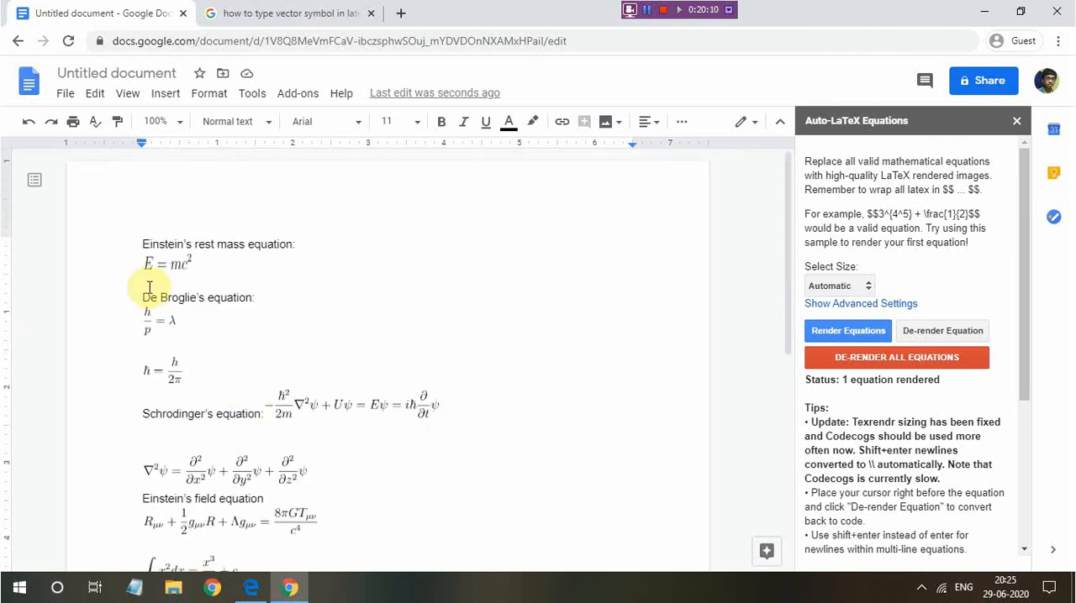
{"action": "scroll", "coordinate": [606, 272], "scroll_direction": "down", "scroll_amount": 3}
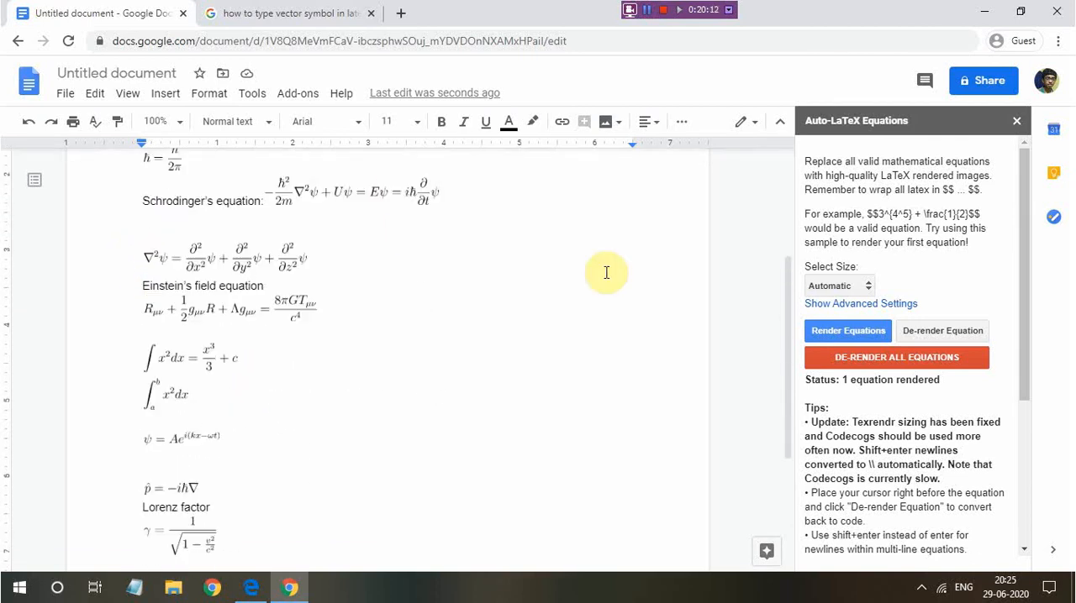
{"action": "scroll", "coordinate": [389, 338], "scroll_direction": "up", "scroll_amount": 3}
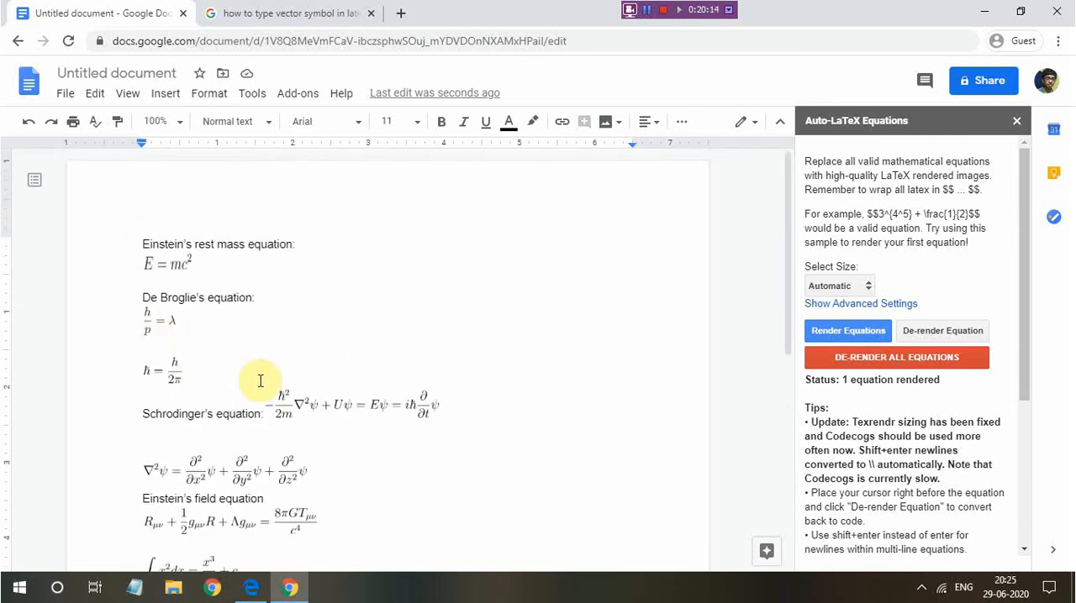
Insert an empty built-in equation inside the "Schrodinger's equation" label and delete it again
{"action": "left_click", "coordinate": [294, 404]}
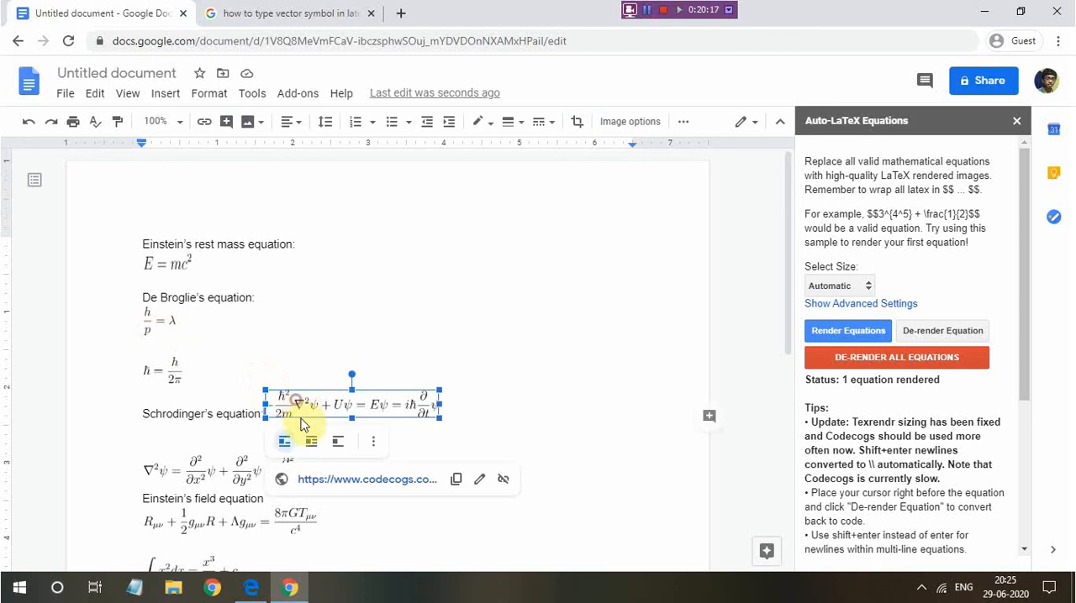
{"action": "left_click", "coordinate": [149, 413]}
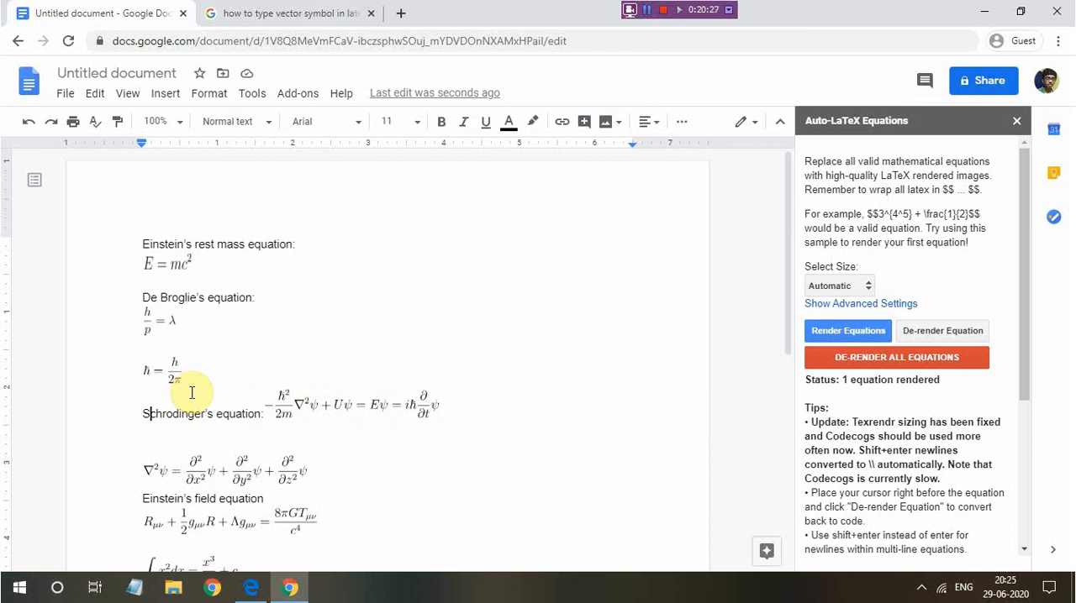
{"action": "left_click", "coordinate": [166, 94]}
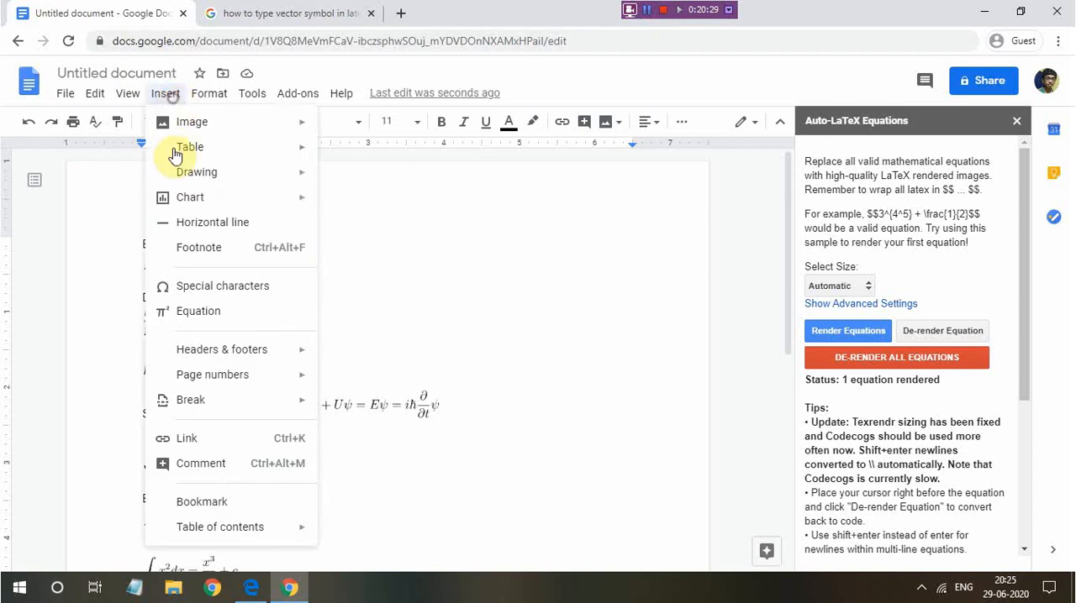
{"action": "left_click", "coordinate": [249, 316]}
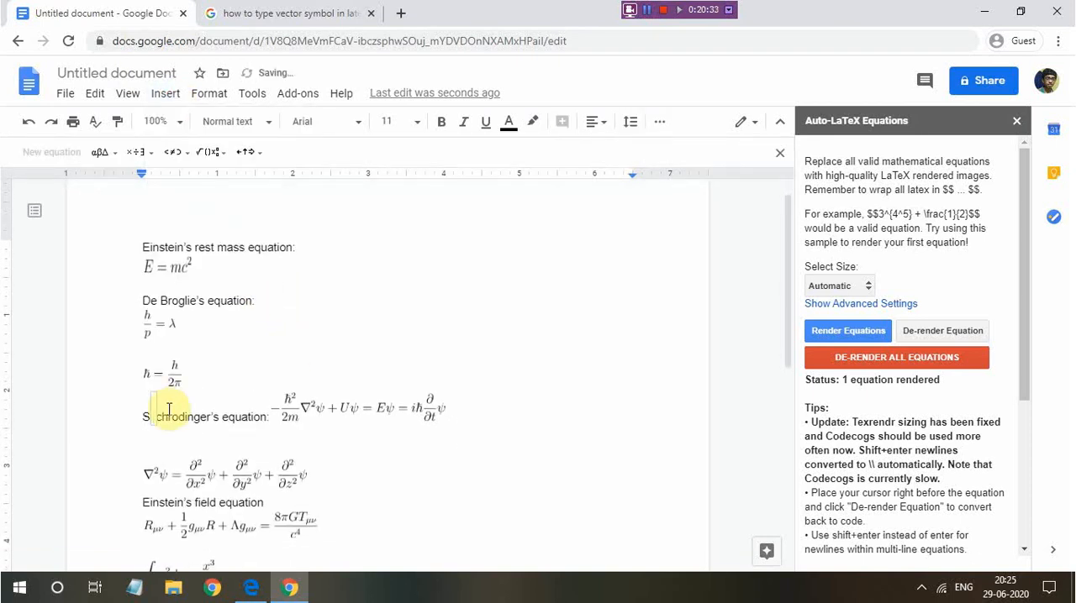
{"action": "key", "text": "BackSpace"}
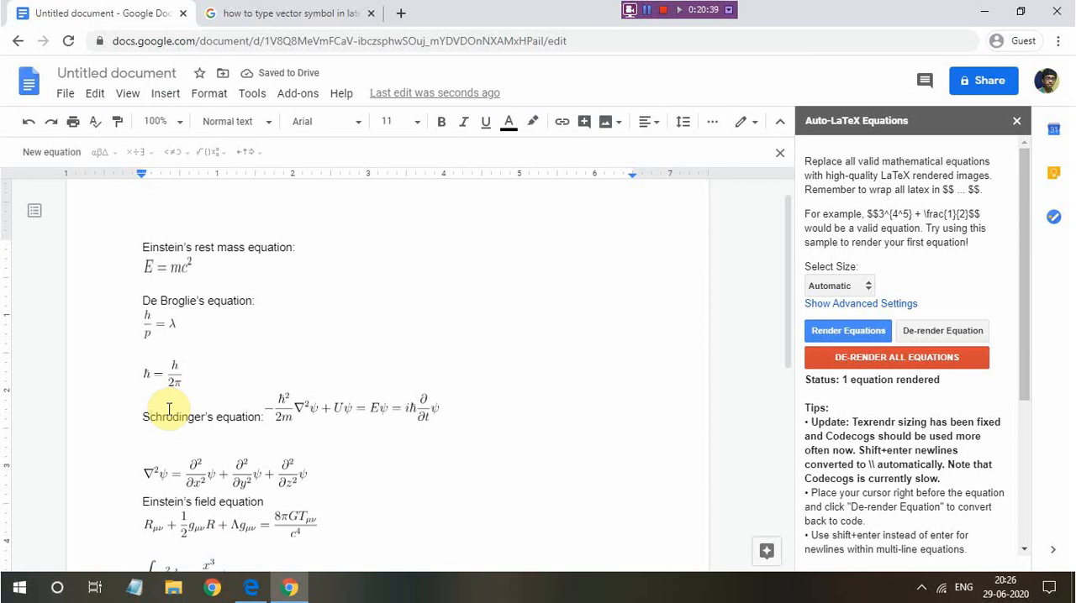
Move the rendered ∇²ψ equation up to the blank line directly below Schrodinger's equation
{"action": "scroll", "coordinate": [168, 409], "scroll_direction": "down", "scroll_amount": 2}
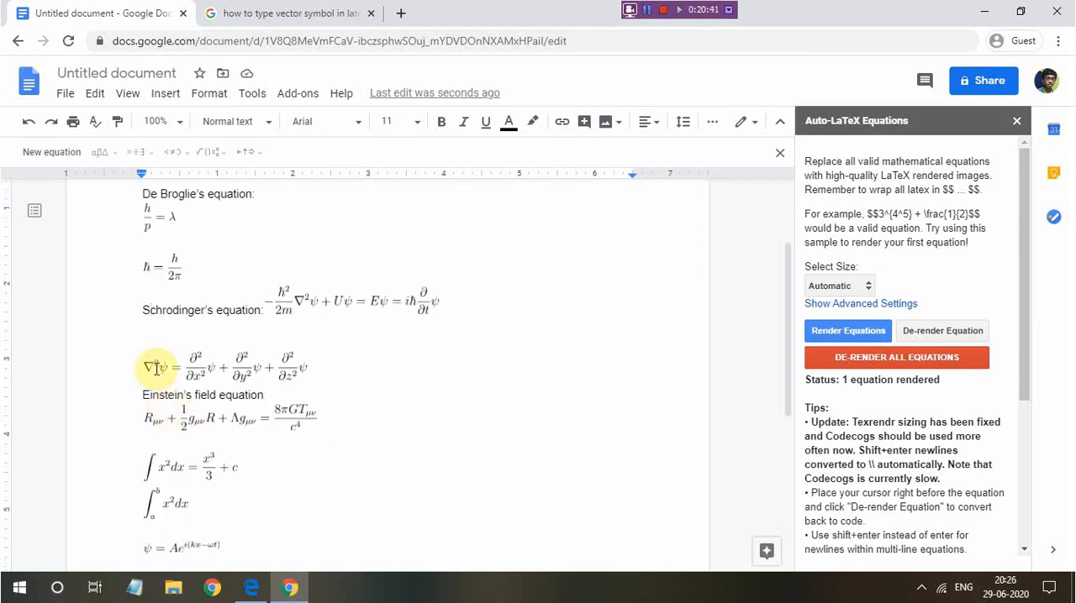
{"action": "scroll", "coordinate": [204, 377], "scroll_direction": "down", "scroll_amount": 3}
{"action": "scroll", "coordinate": [204, 377], "scroll_direction": "up", "scroll_amount": 1}
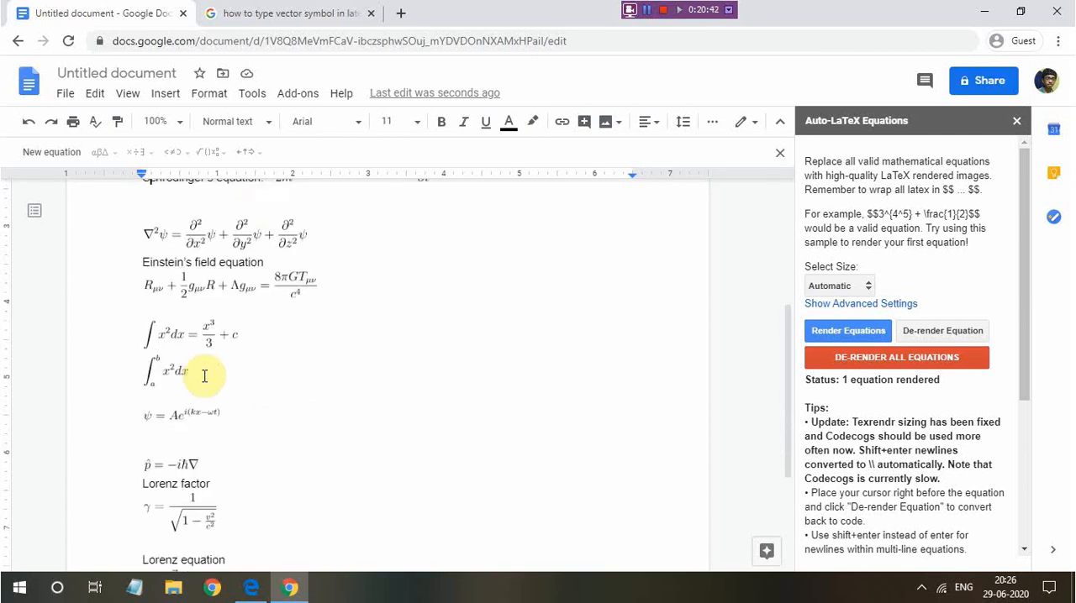
{"action": "left_click", "coordinate": [251, 228]}
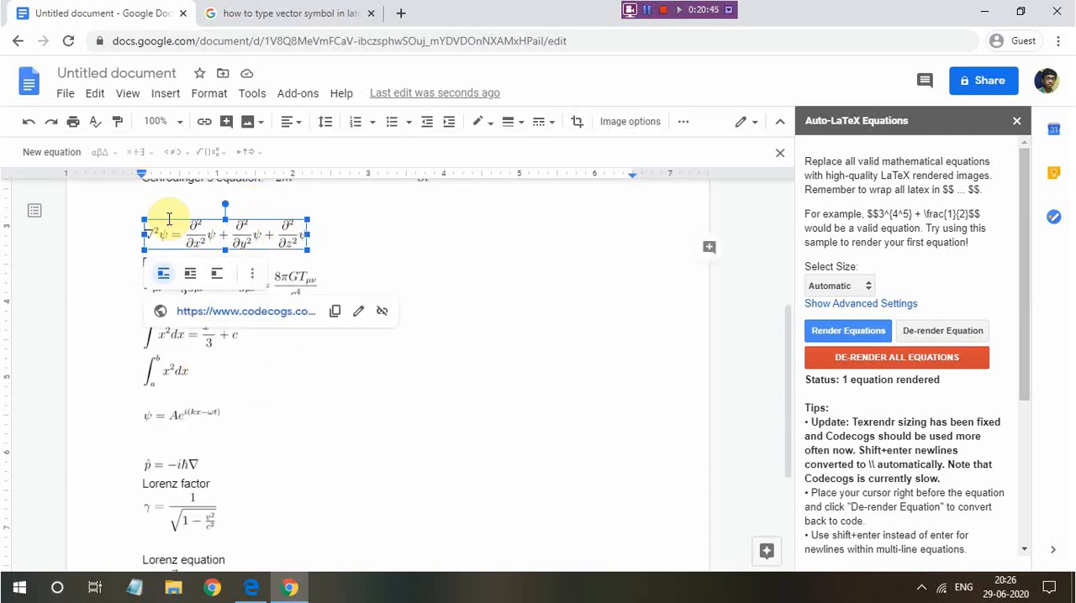
{"action": "left_click_drag", "start_coordinate": [168, 216], "coordinate": [167, 210]}
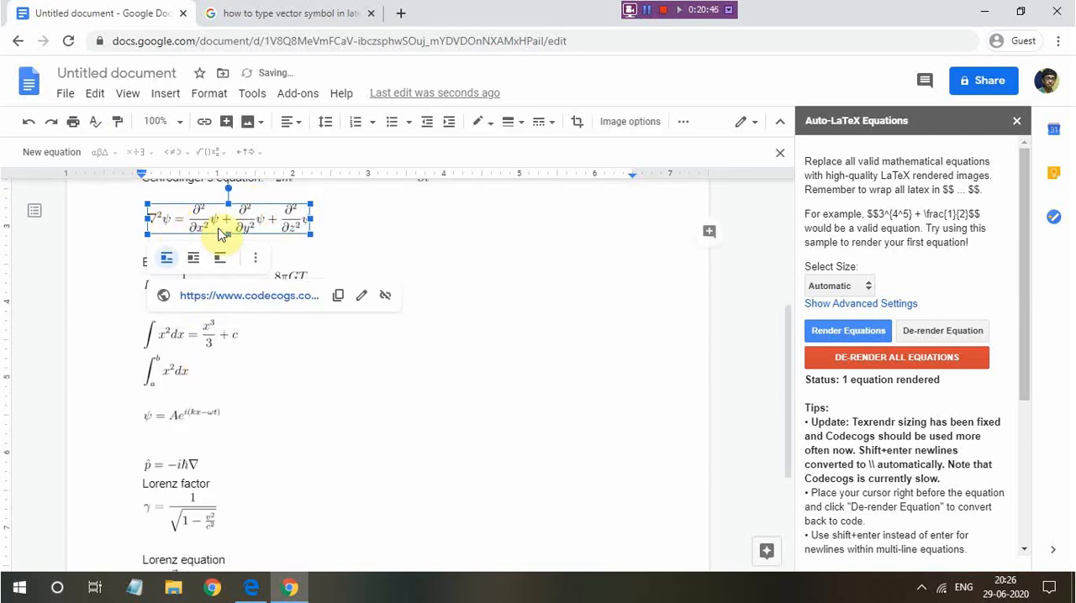
{"action": "scroll", "coordinate": [206, 230], "scroll_direction": "up", "scroll_amount": 3}
{"action": "scroll", "coordinate": [205, 231], "scroll_direction": "up", "scroll_amount": 2}
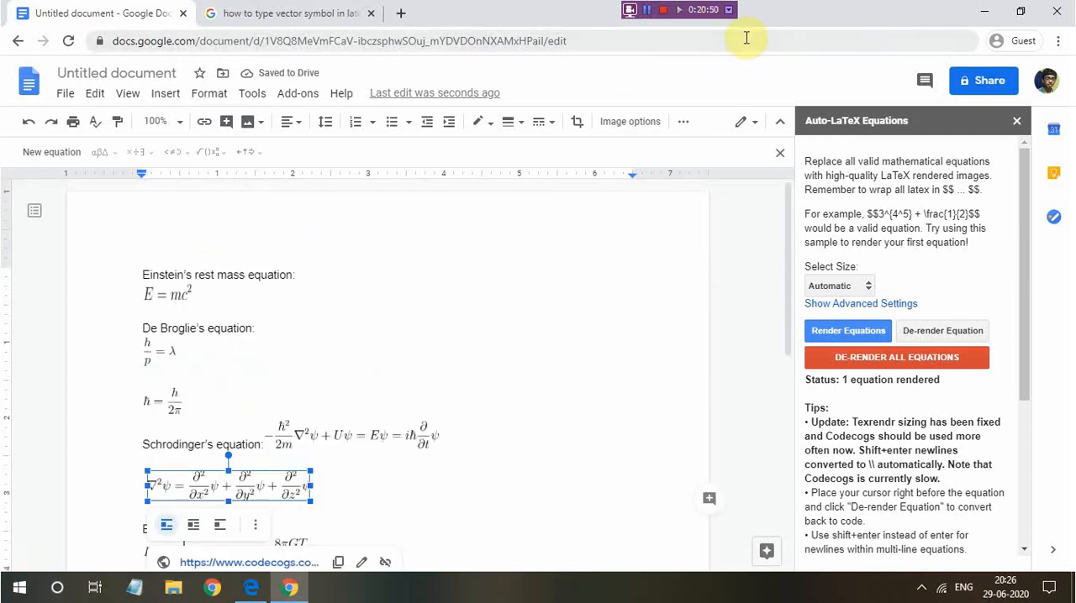
{"action": "left_click", "coordinate": [729, 9]}
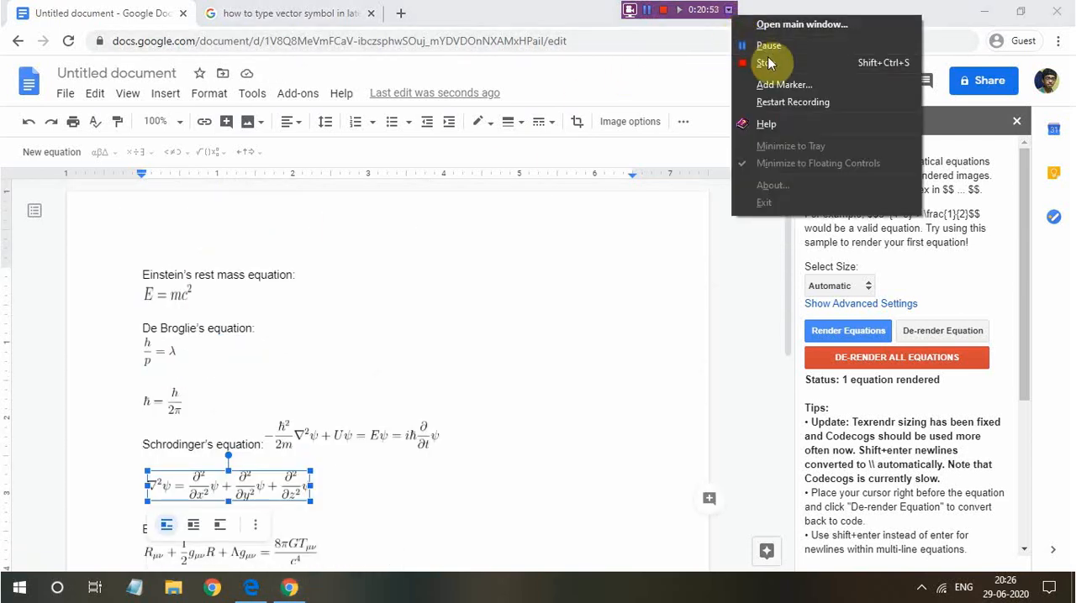